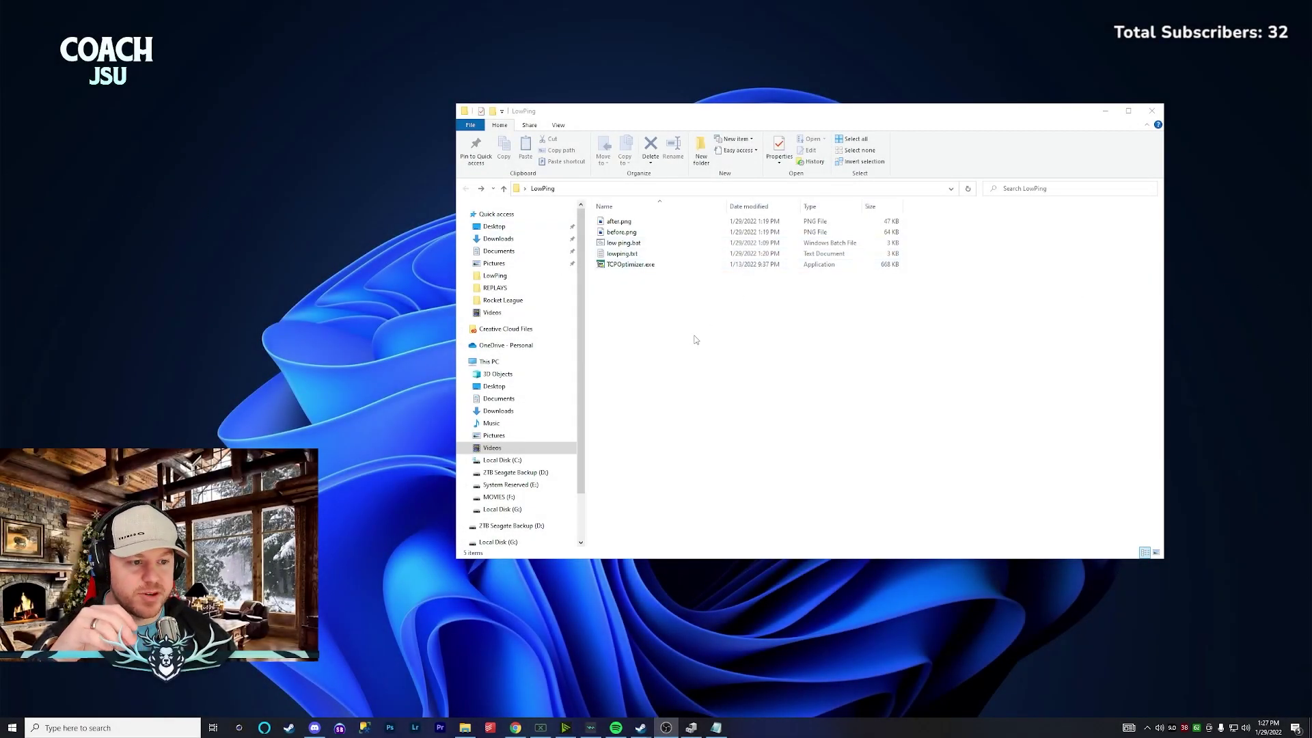
# Open the System Protection settings from a 'restore' search and move the window to the centre.
pyautogui.click(682, 370)
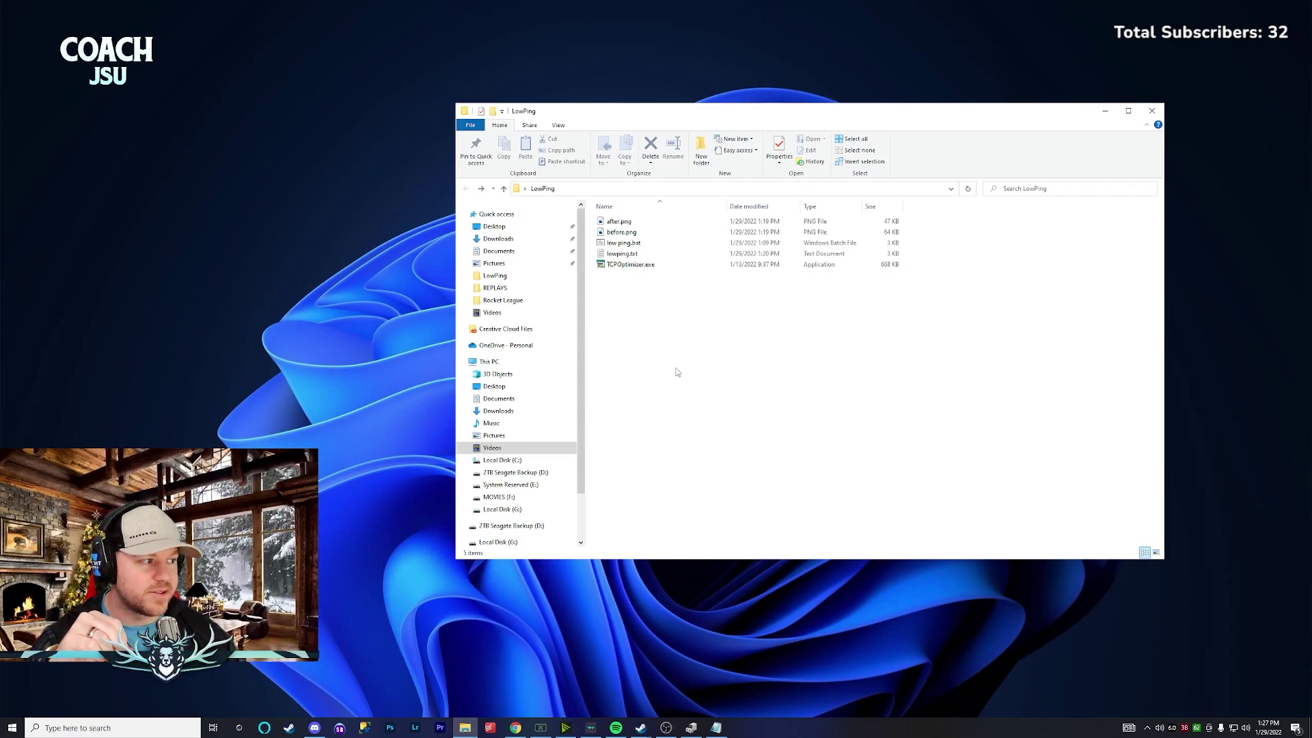
pyautogui.click(102, 728)
pyautogui.write('rest')
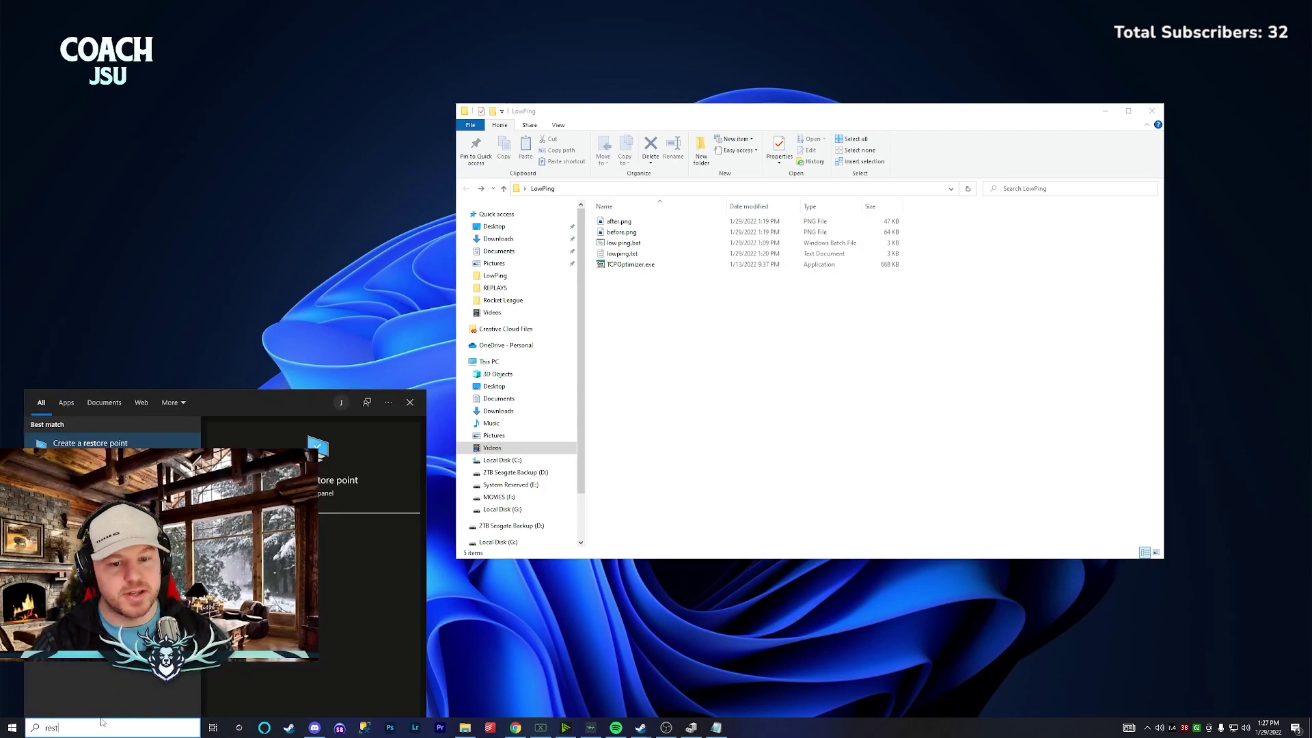
pyautogui.press('Return')
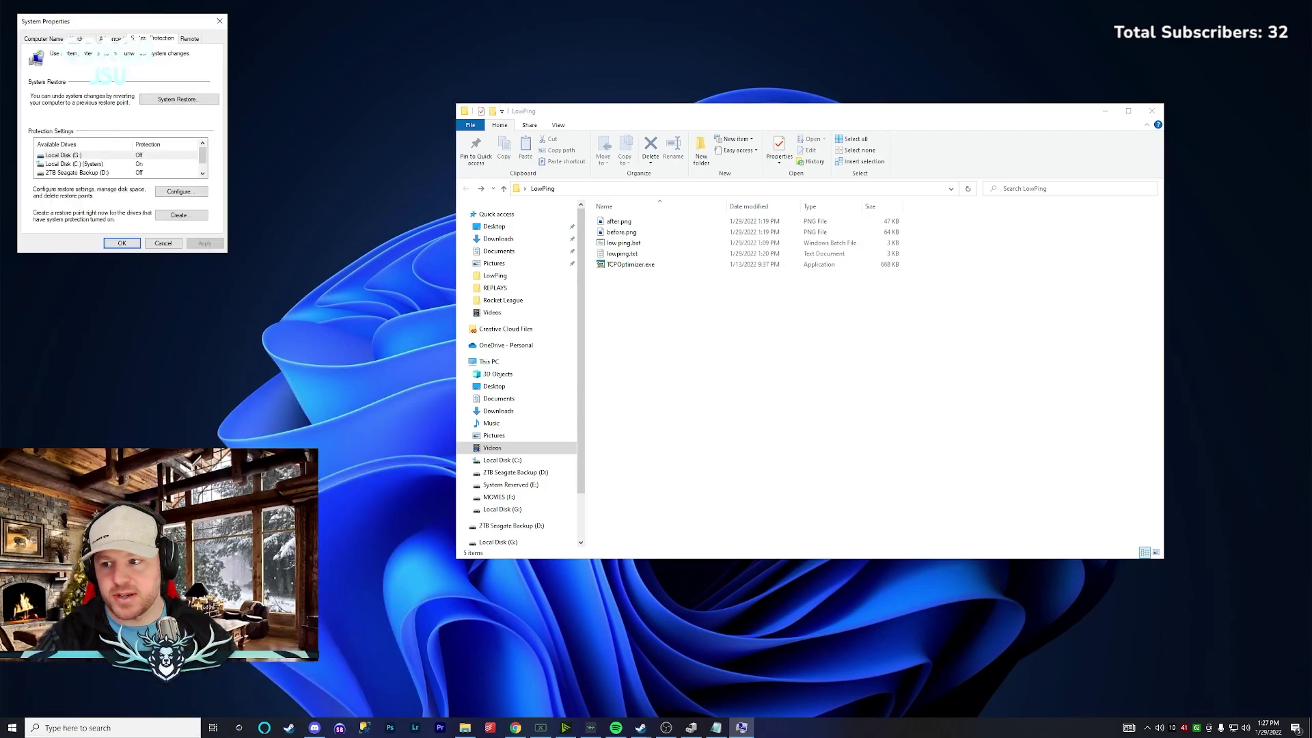
pyautogui.moveTo(152, 22); pyautogui.dragTo(431, 240)
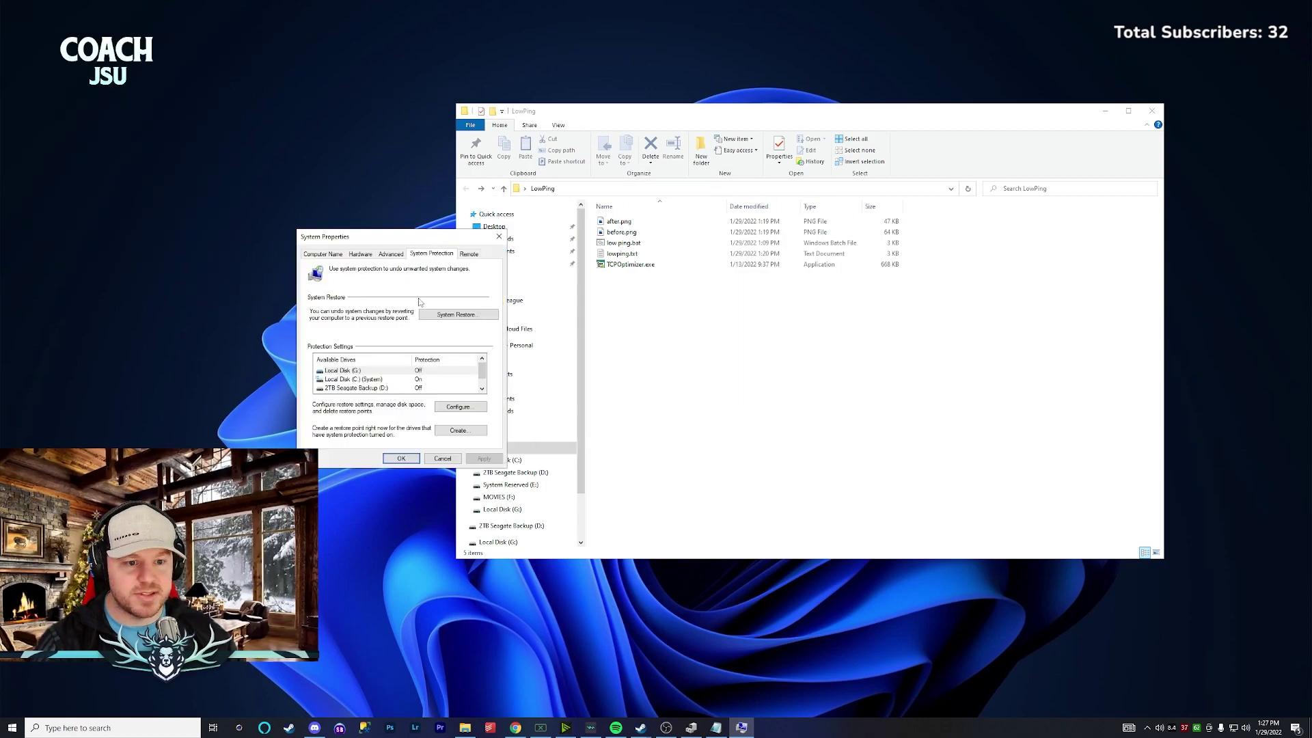
# Create a restore point described 'BeforePingReduction' and dismiss the success message.
pyautogui.click(452, 430)
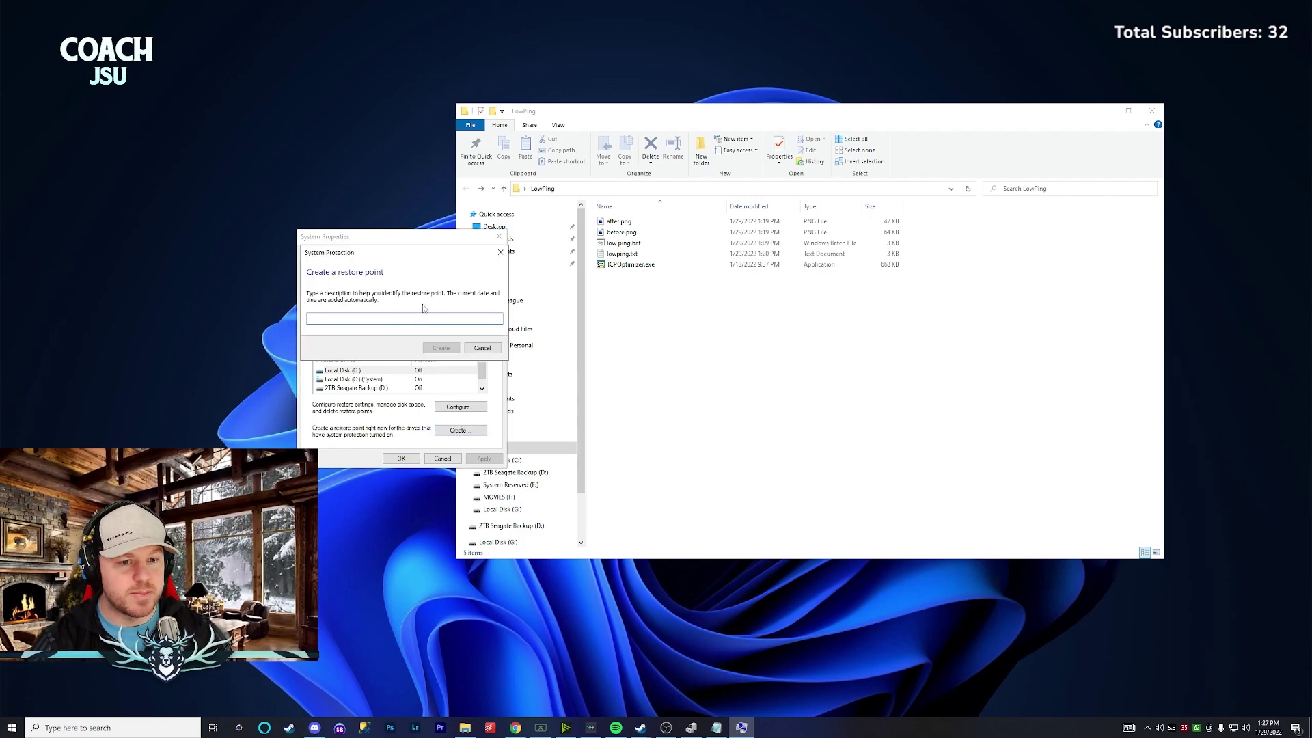
pyautogui.write('BeforePingReduction')
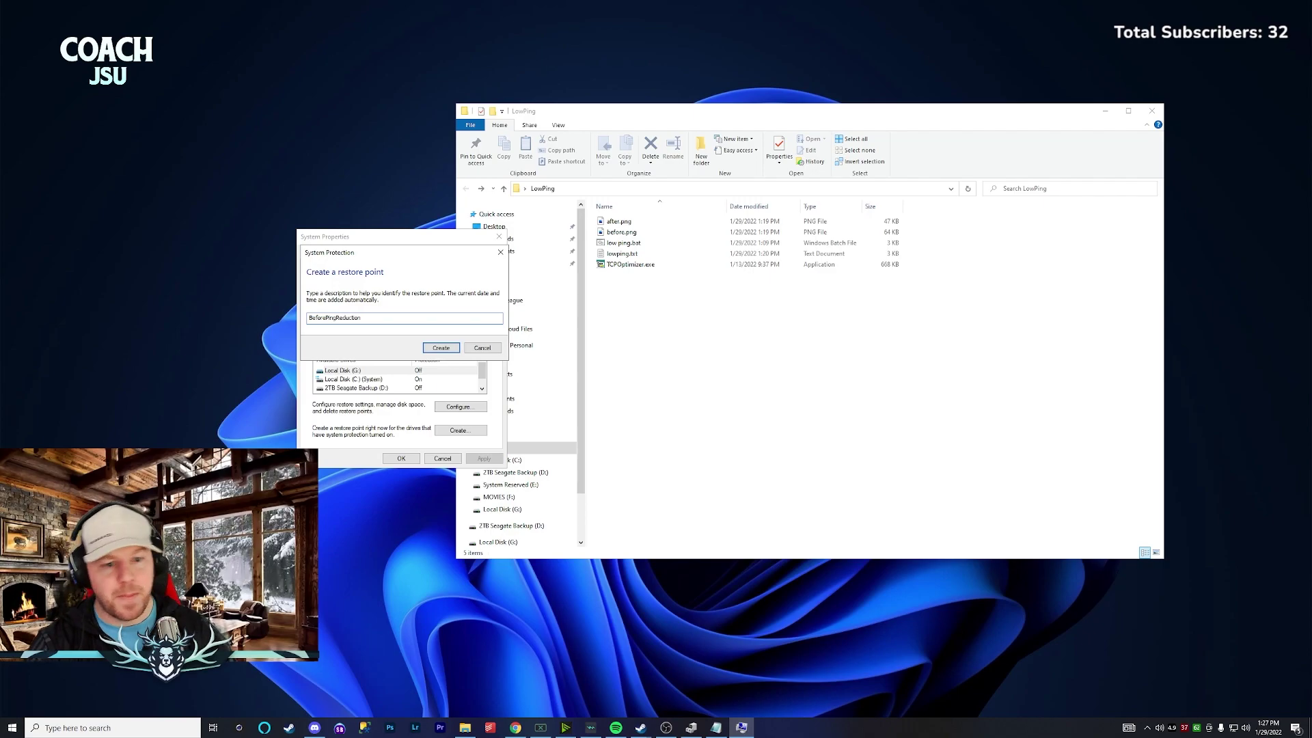
pyautogui.click(440, 348)
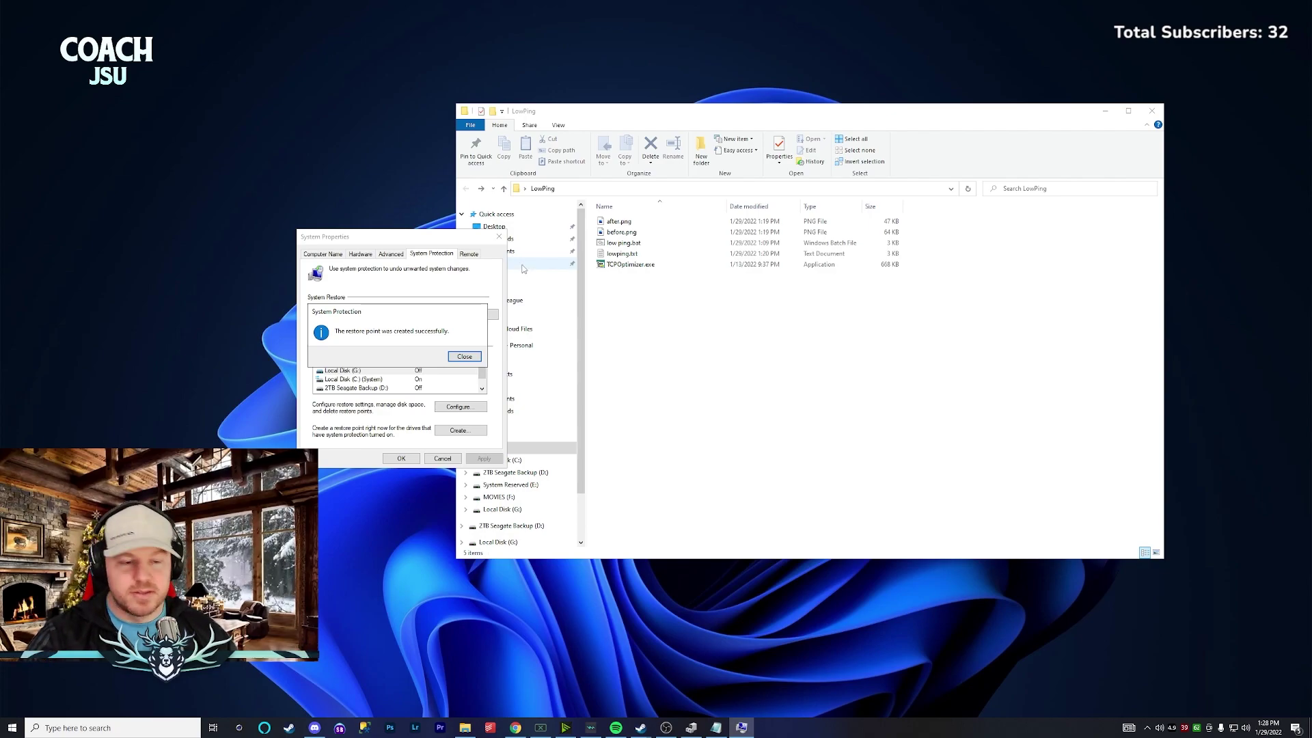
pyautogui.click(465, 356)
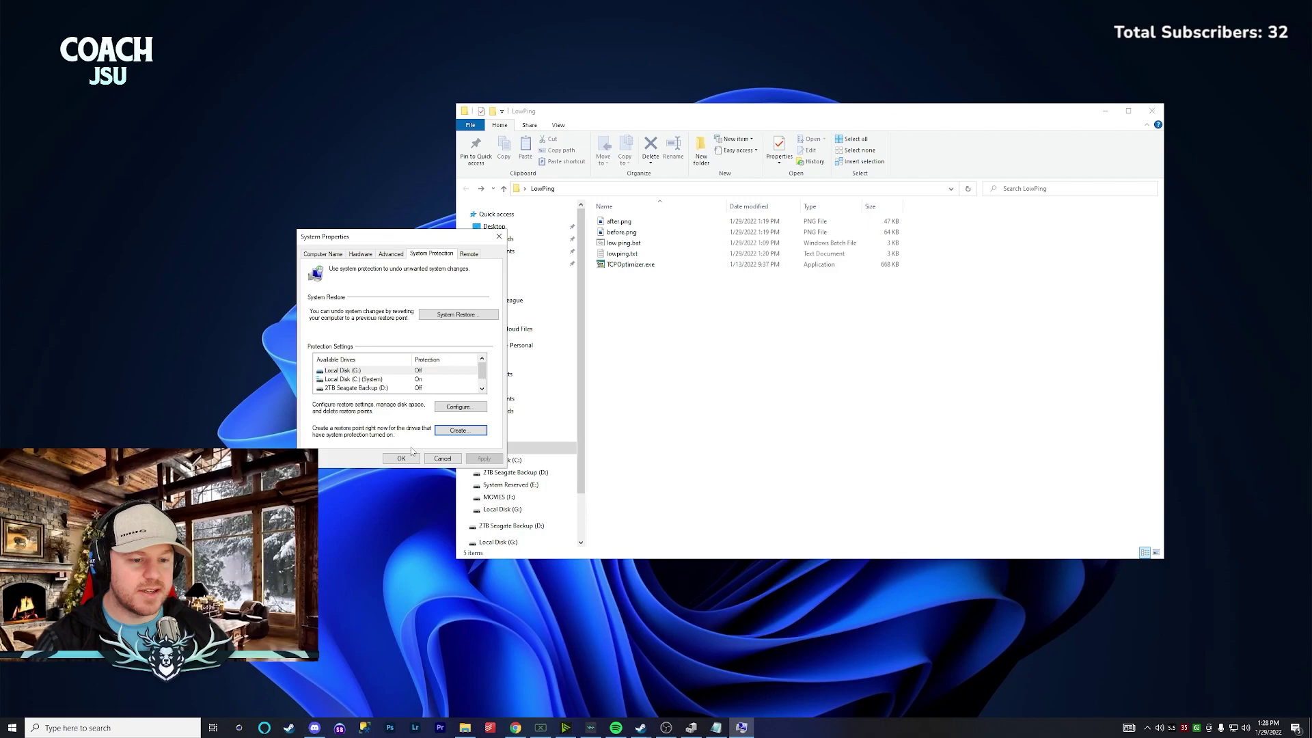
# Close System Properties and open the Wi-Fi page of Network & Internet settings.
pyautogui.click(401, 458)
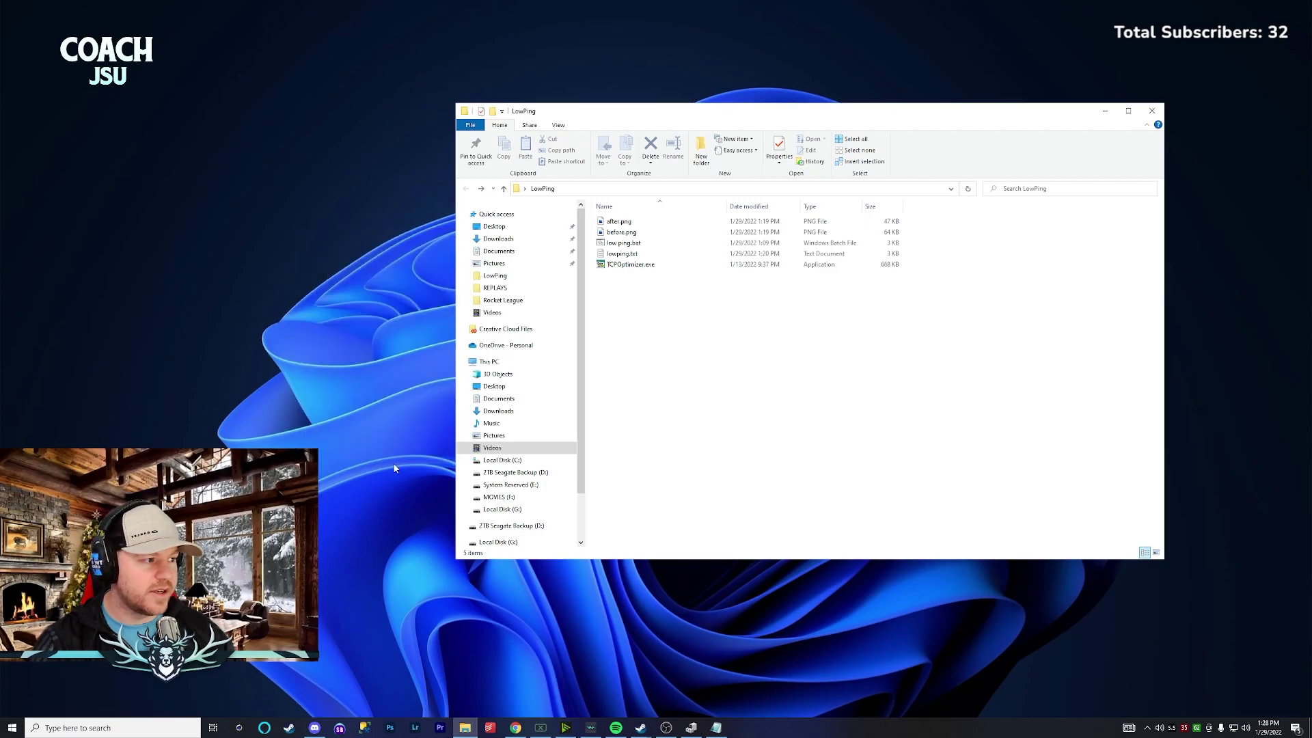
pyautogui.click(1234, 730)
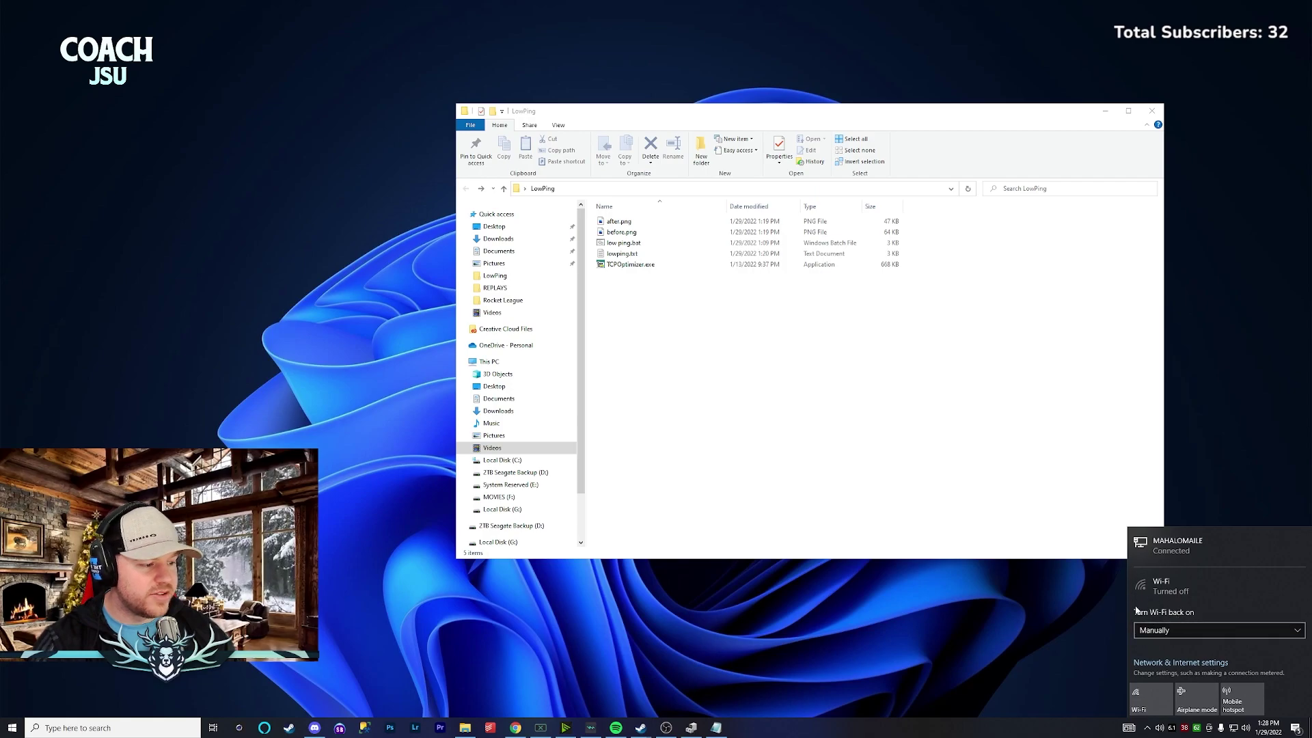
pyautogui.click(1187, 663)
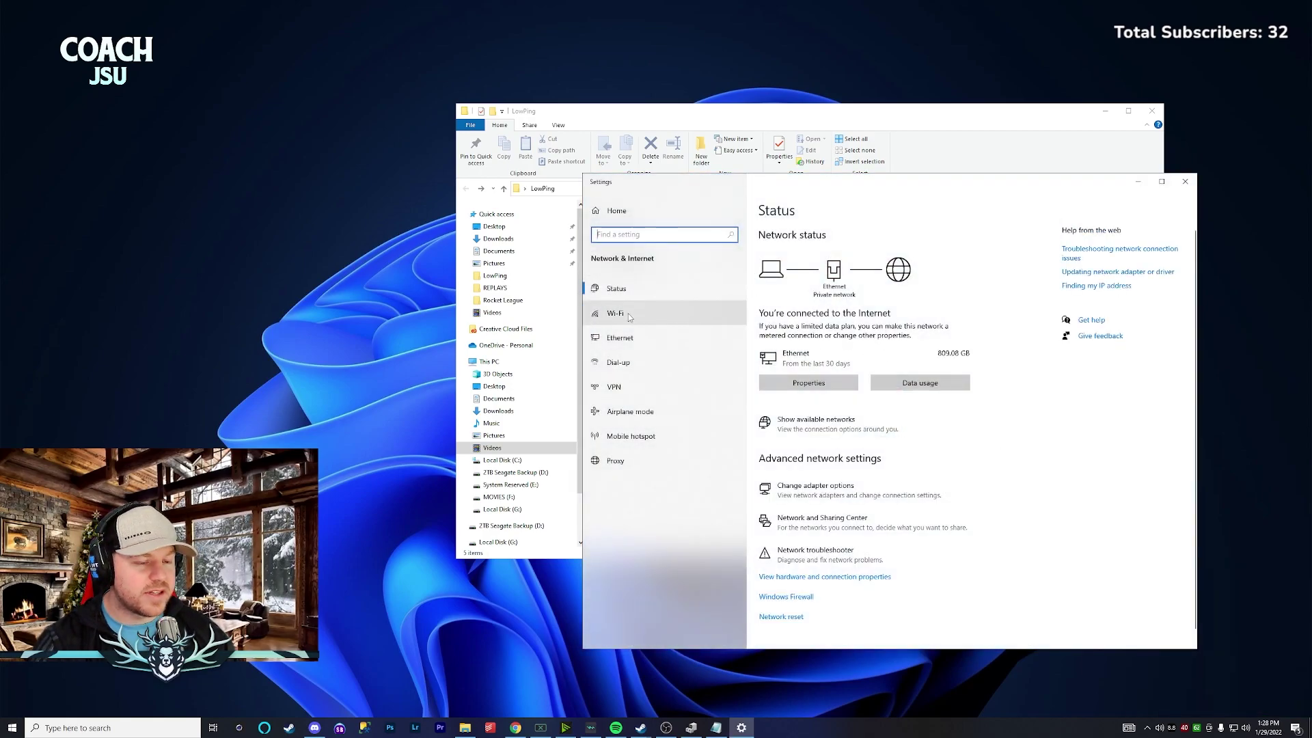
pyautogui.click(629, 315)
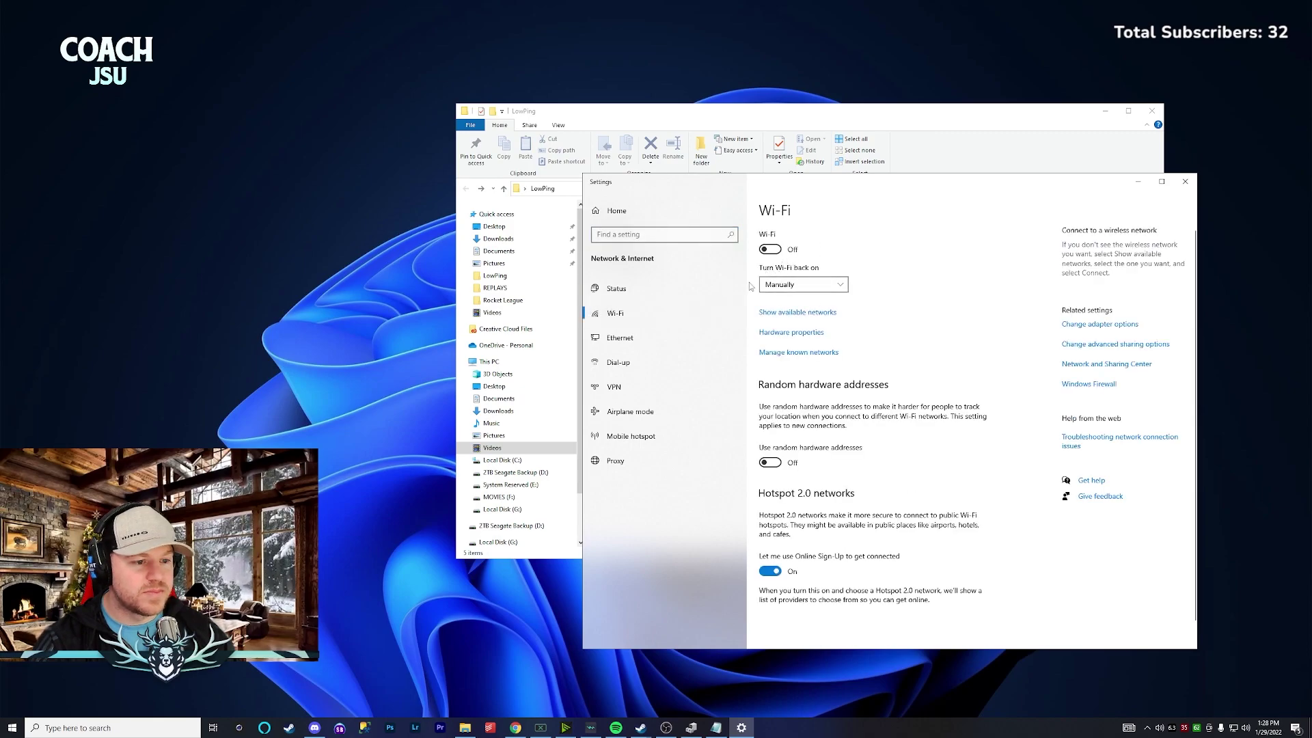
# Start a Windows search for 'w', then cancel it.
pyautogui.click(111, 729)
pyautogui.write('wi')
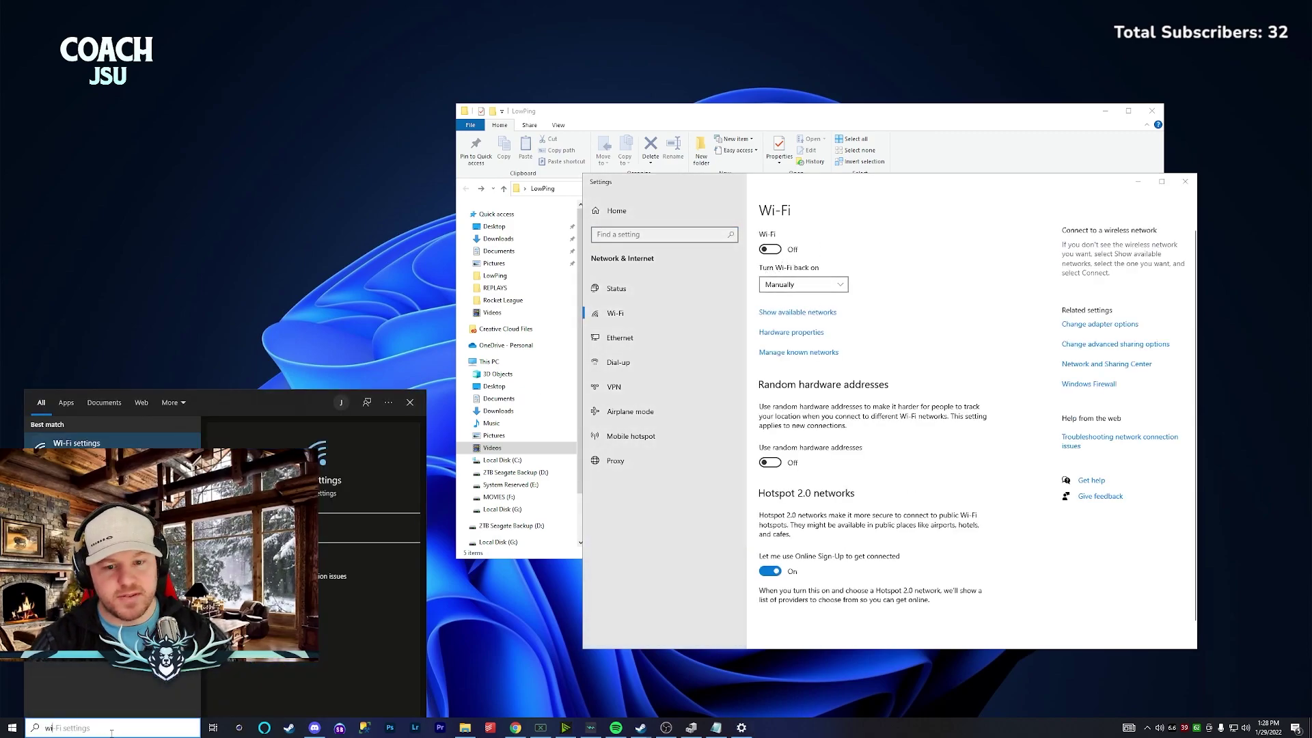
pyautogui.press('Return')
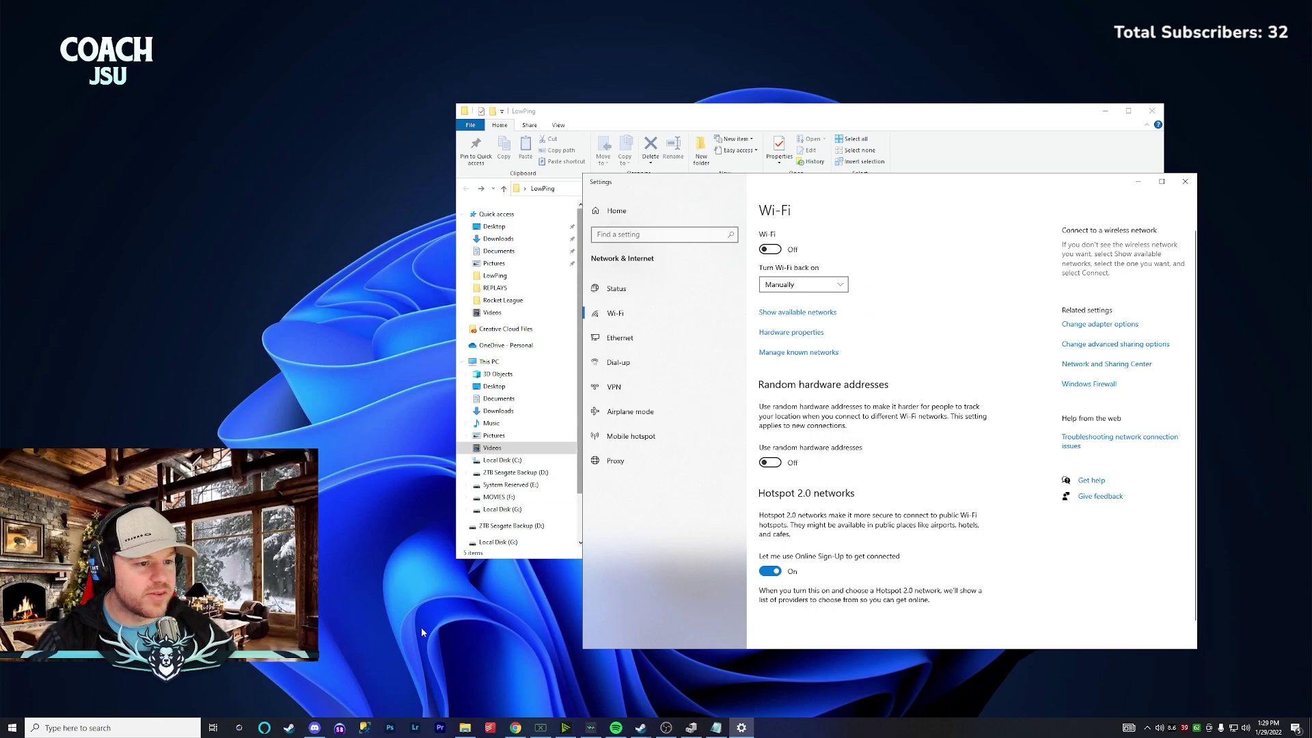
# Open the Ethernet adapter's properties from Network Connections via the 'network sett' search.
pyautogui.click(136, 728)
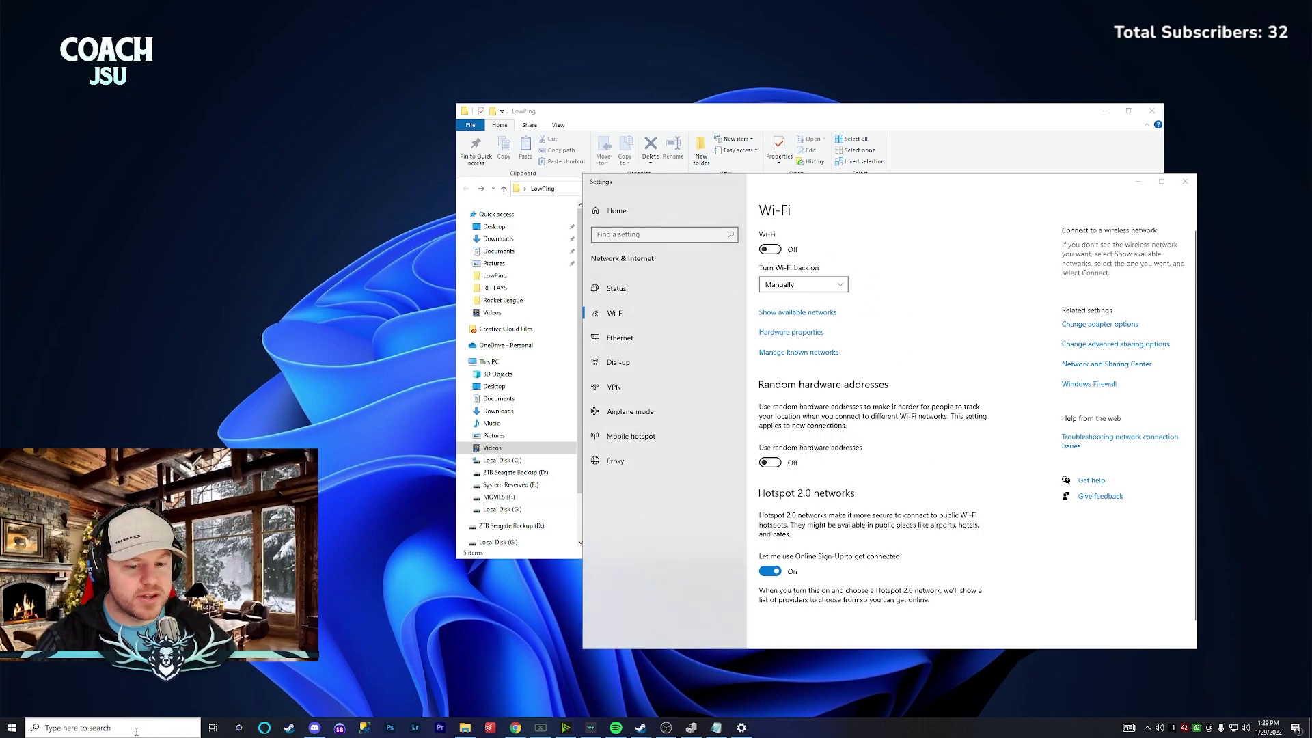
pyautogui.write('networ')
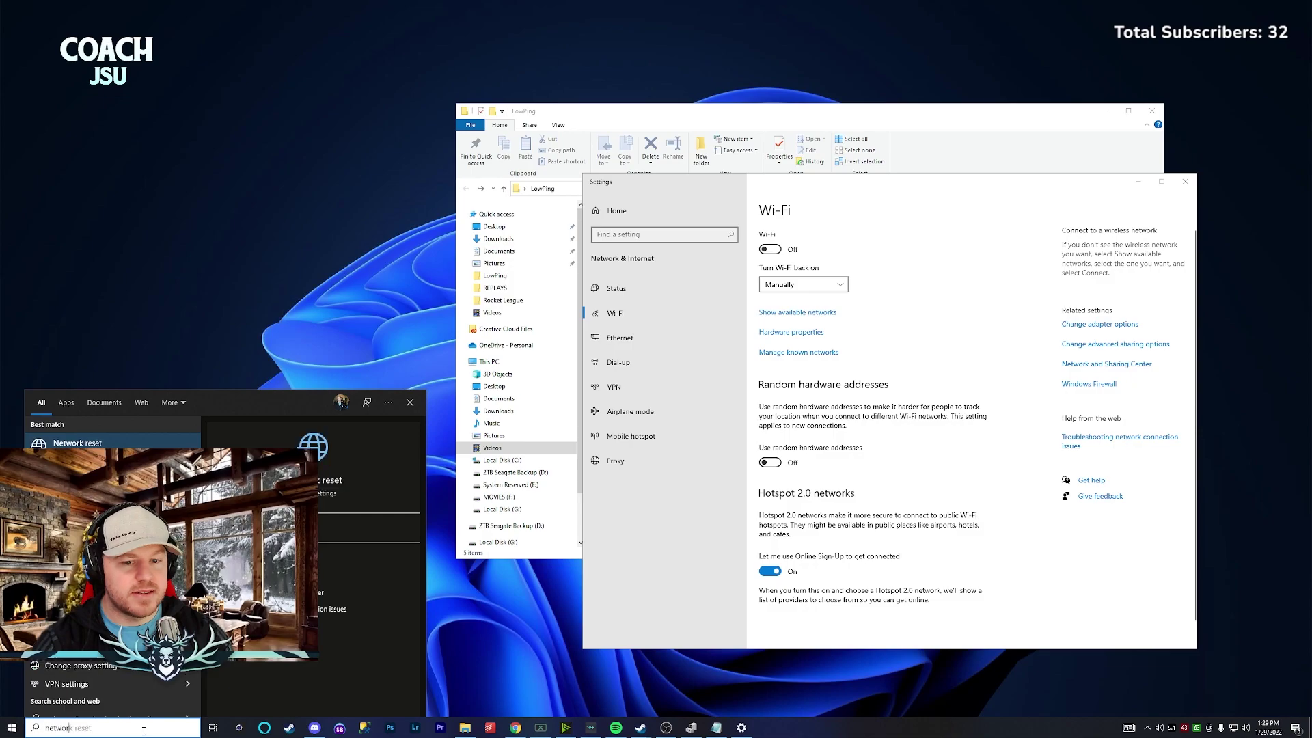
pyautogui.write('k sett')
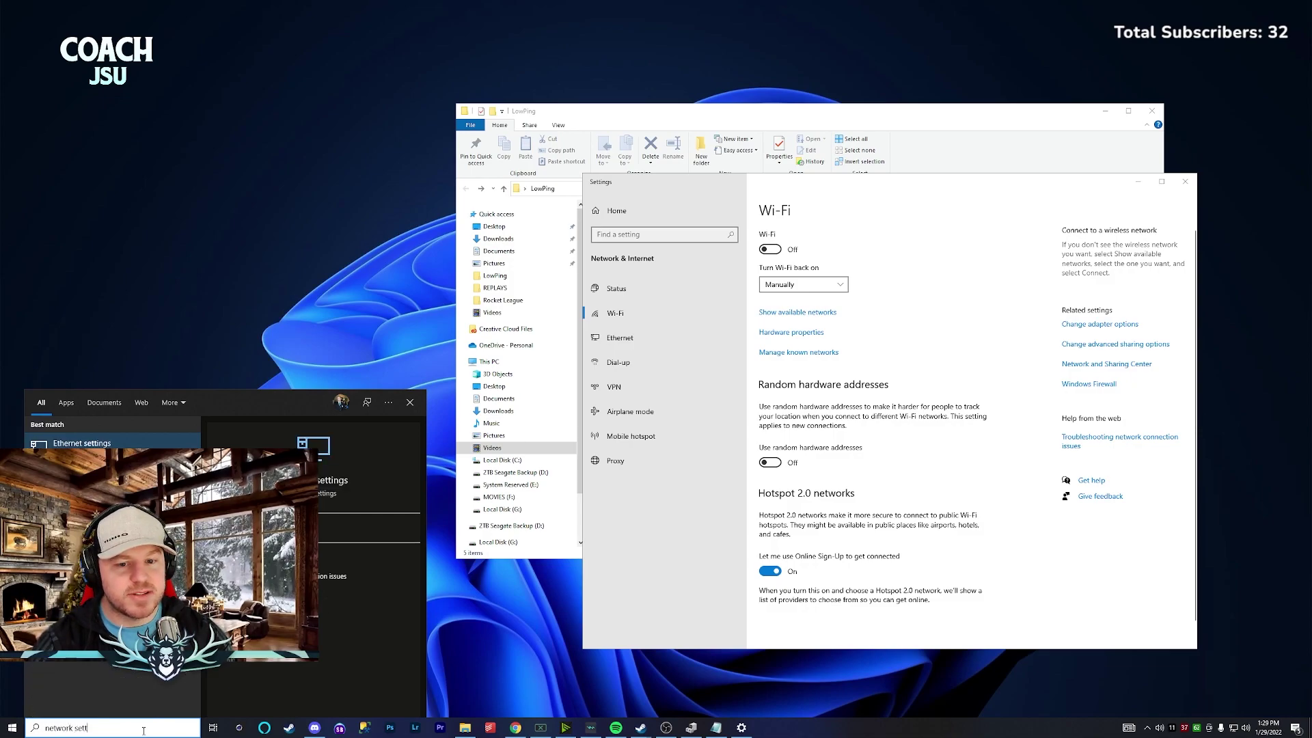
pyautogui.press('Return')
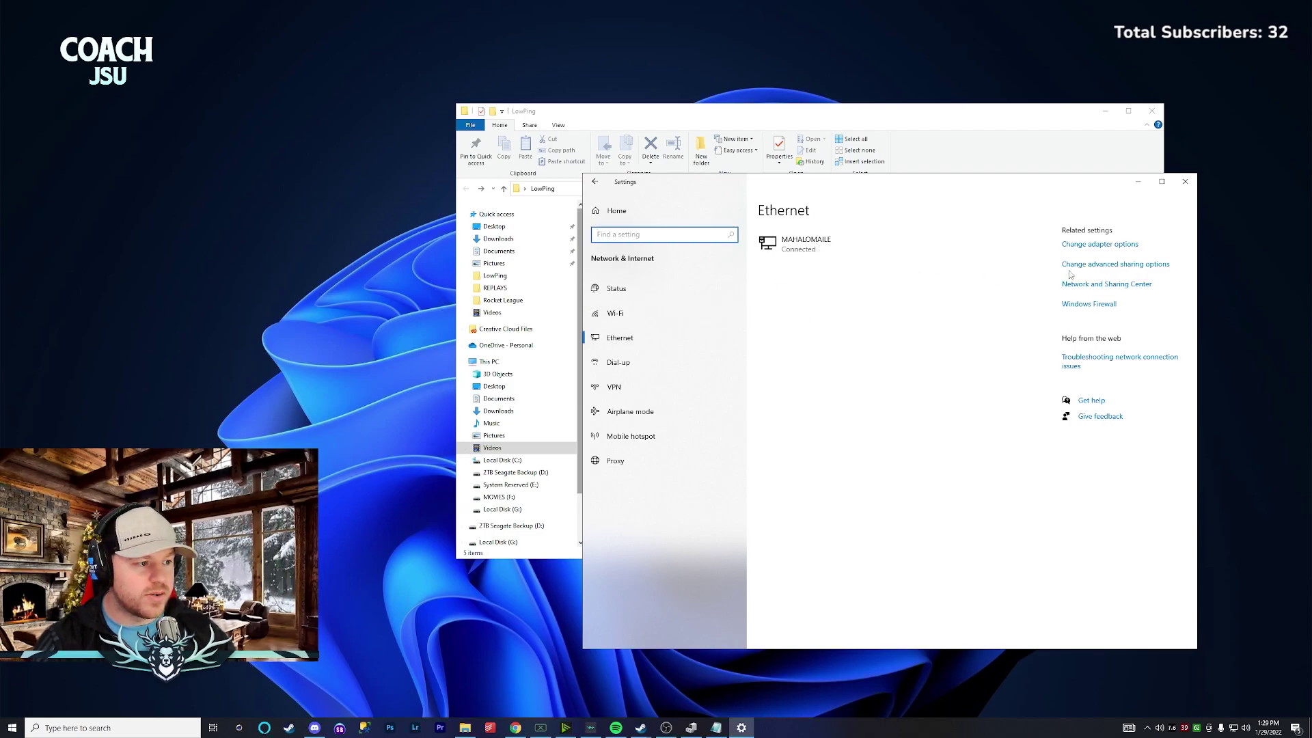
pyautogui.click(1094, 246)
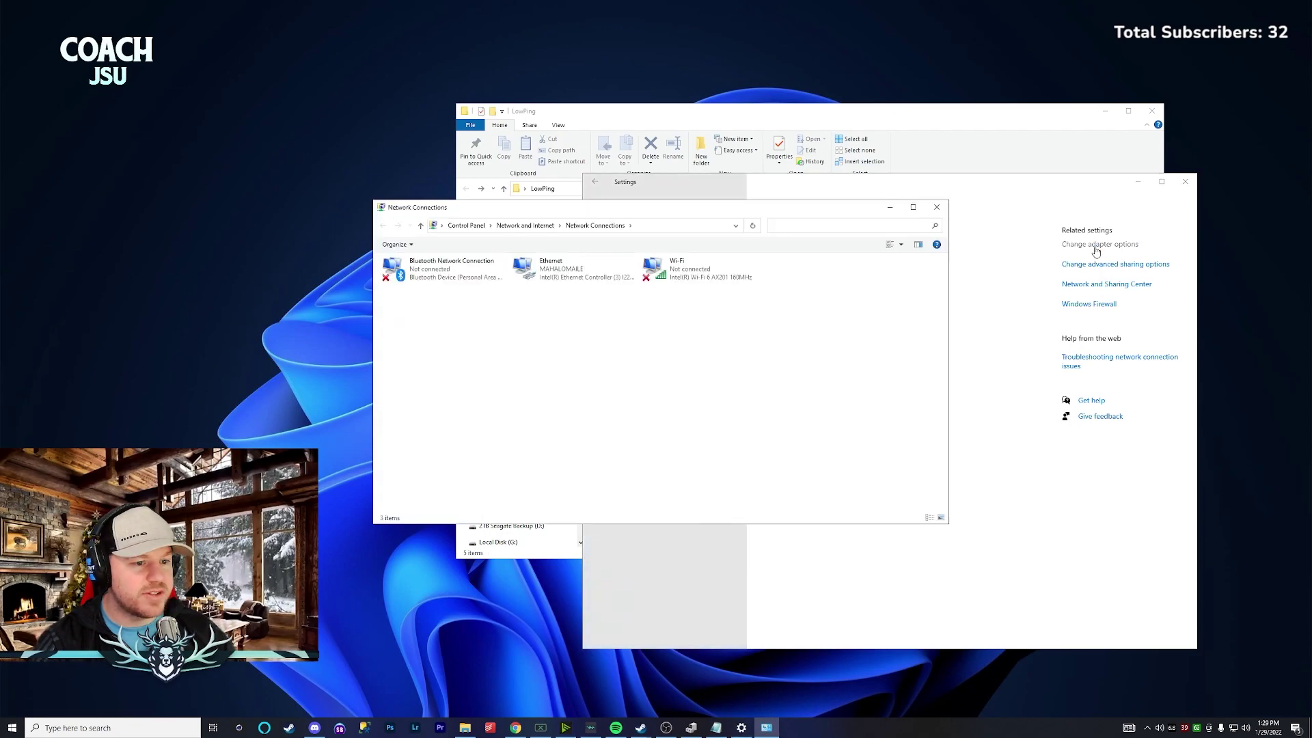
pyautogui.click(571, 282)
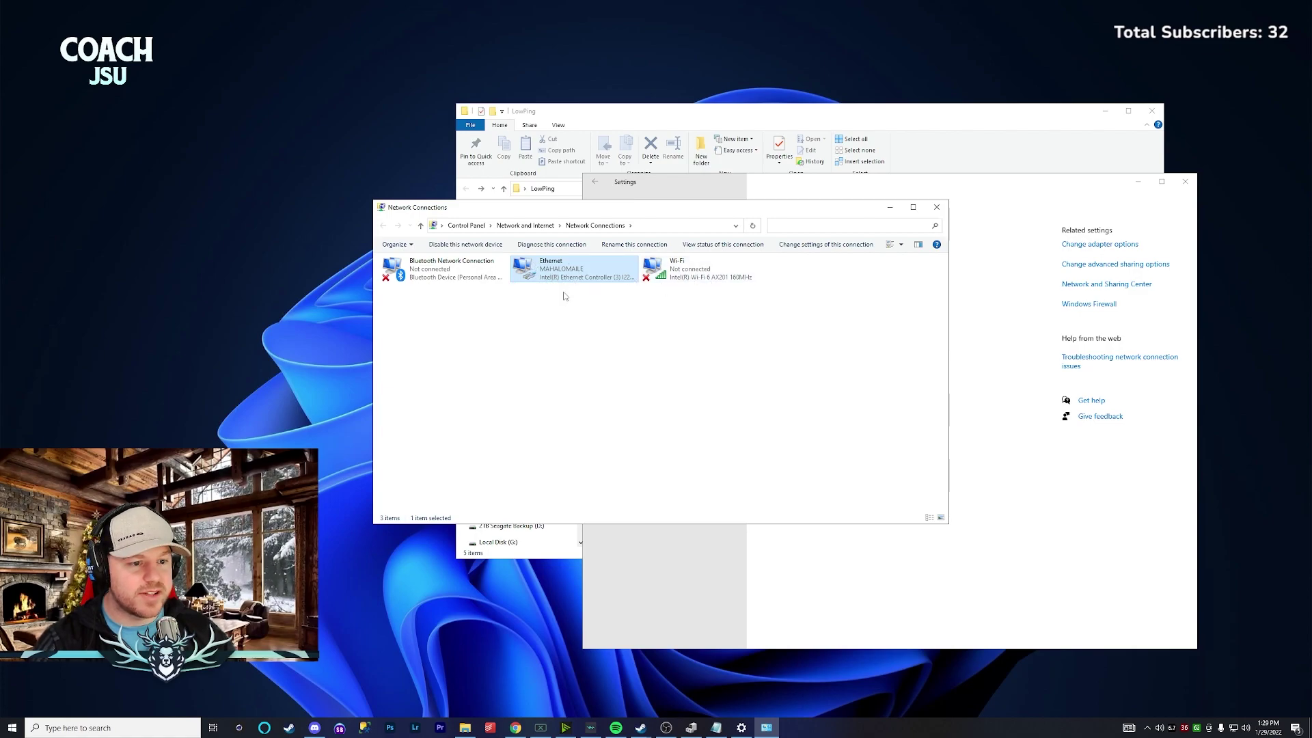
pyautogui.rightClick(564, 274)
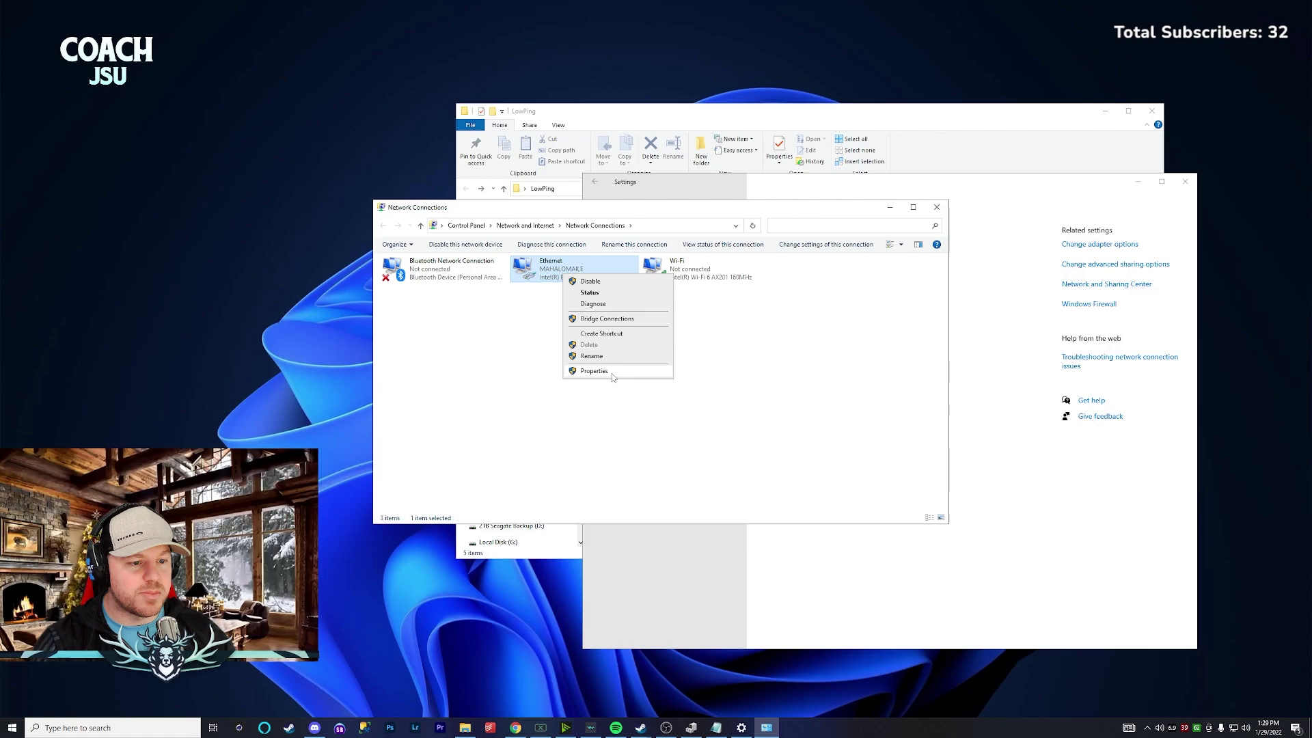
pyautogui.click(594, 371)
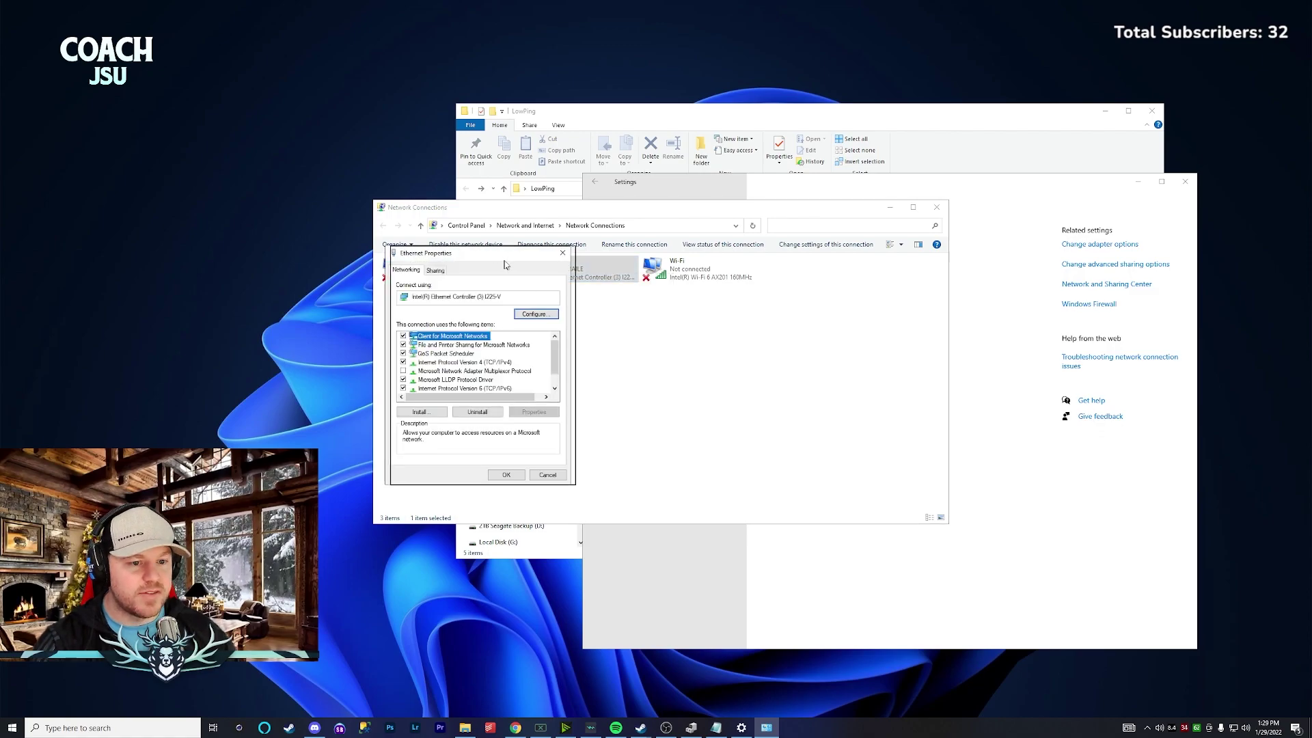
# Set the IPv4 DNS servers to 8.8.8.8 and 8.8.4.4 and close the adapter windows.
pyautogui.moveTo(499, 264); pyautogui.dragTo(544, 246)
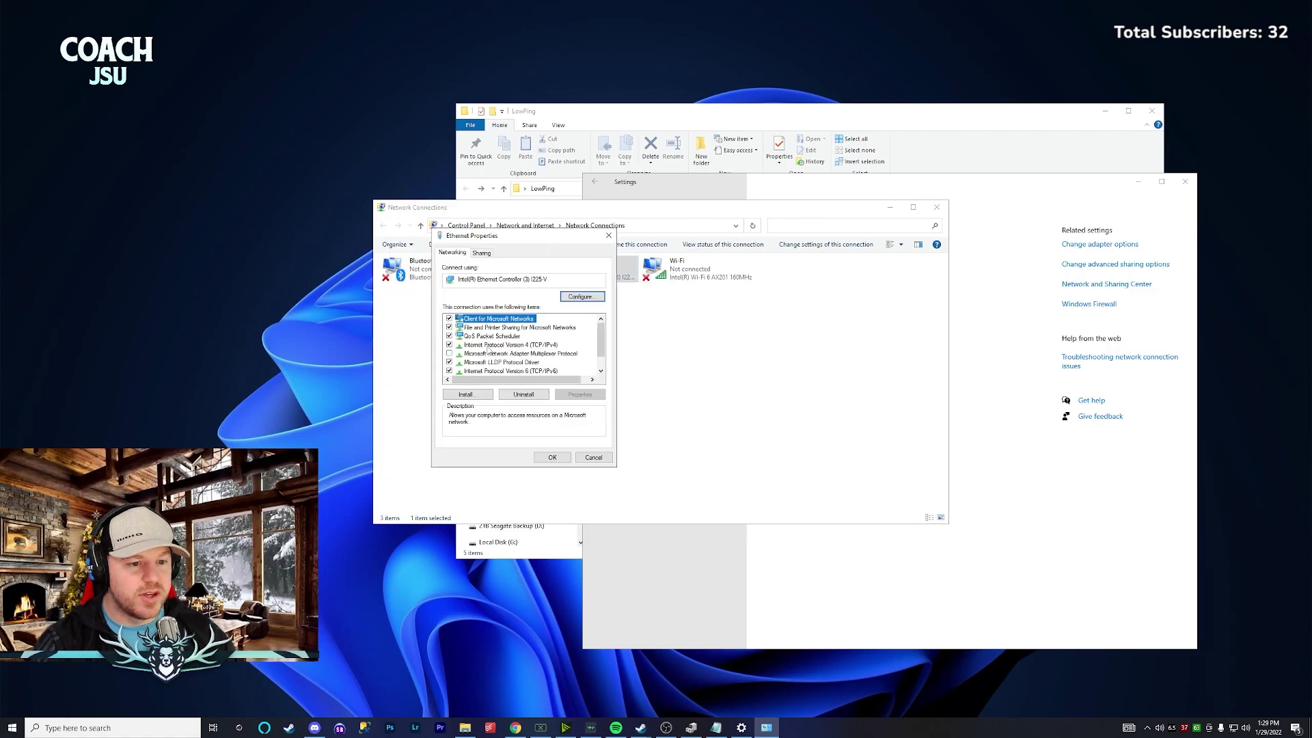
pyautogui.click(509, 345)
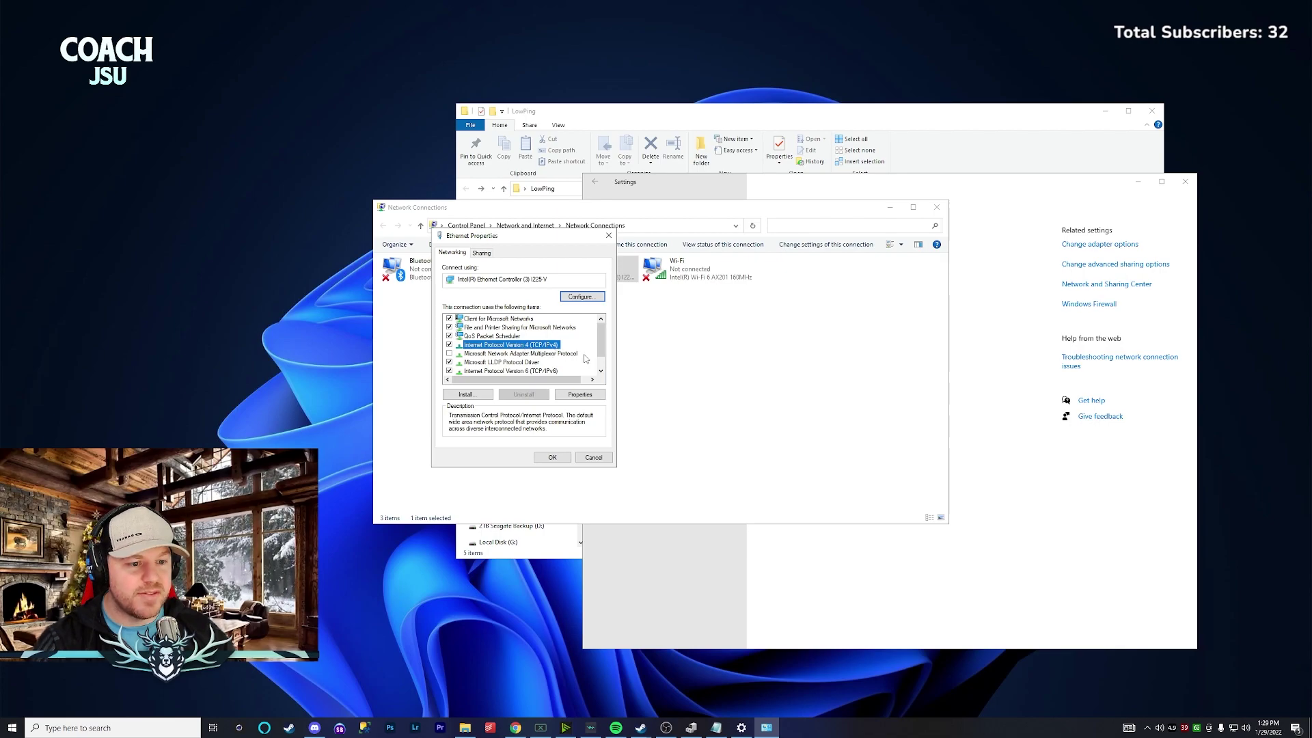
pyautogui.click(580, 394)
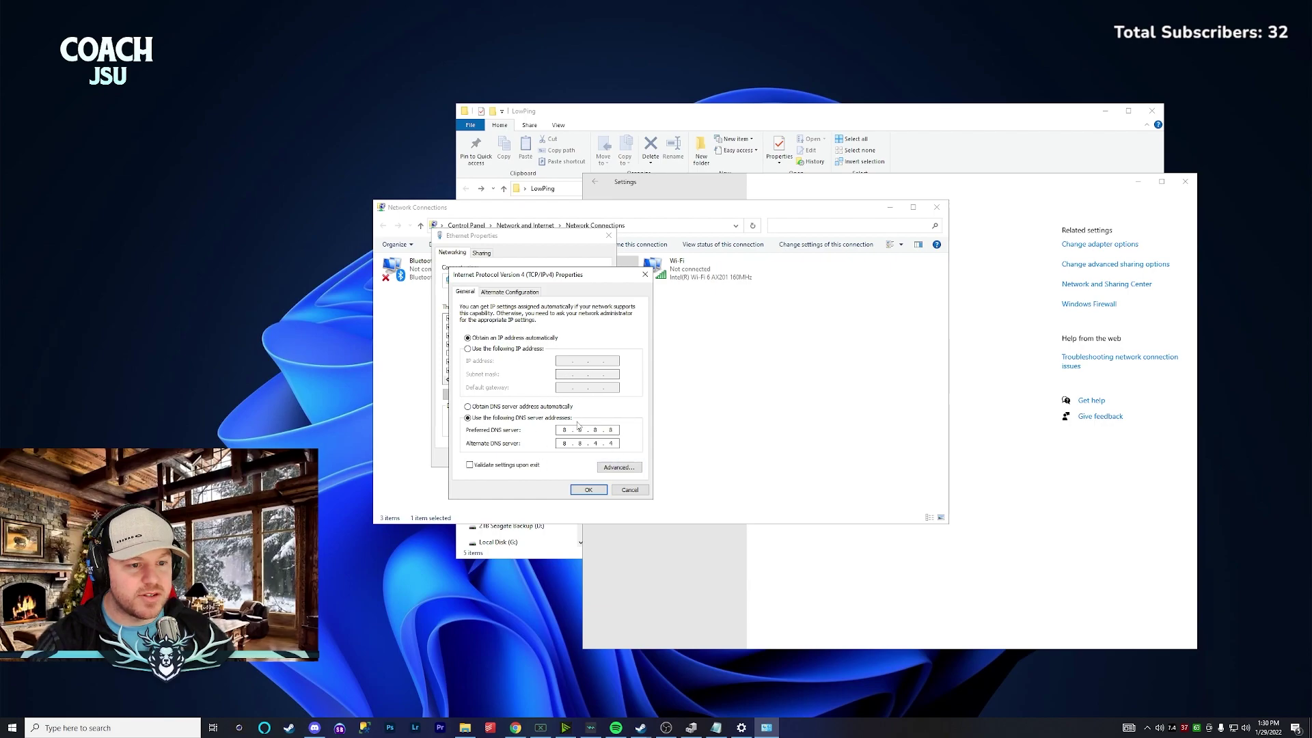
pyautogui.click(593, 491)
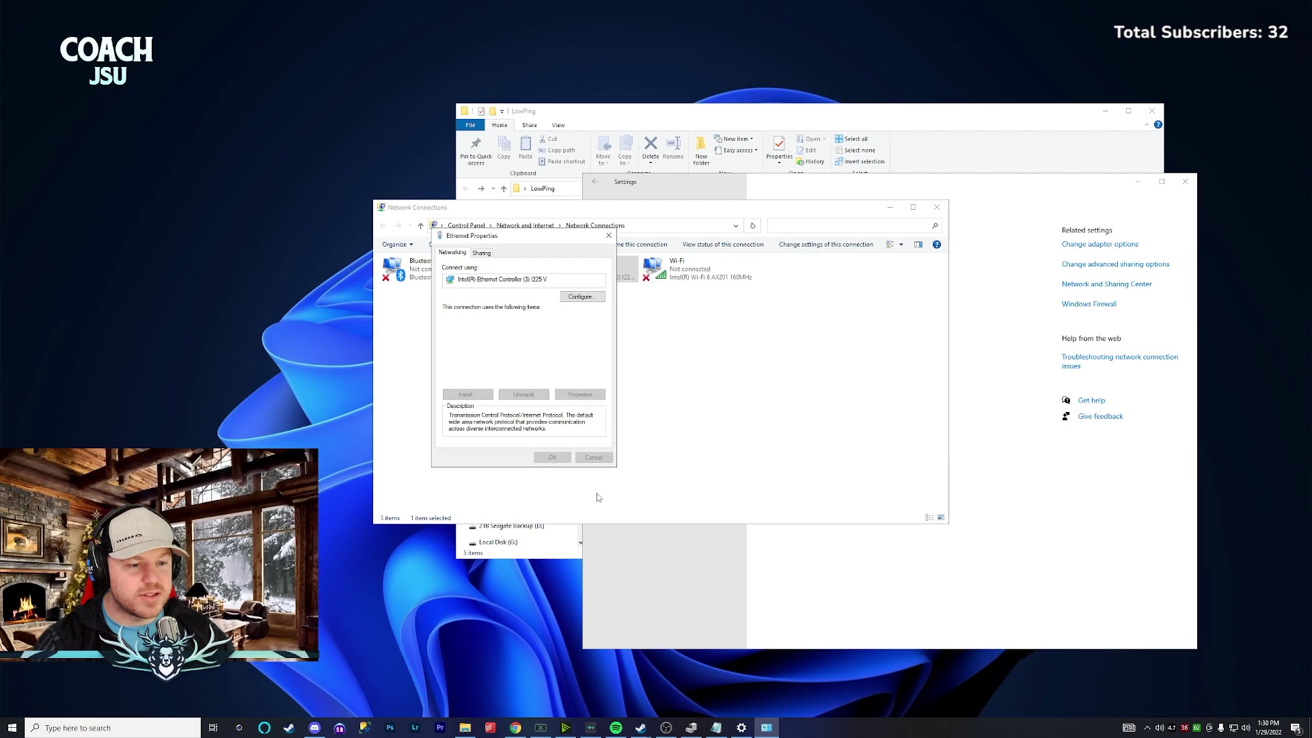
pyautogui.click(553, 457)
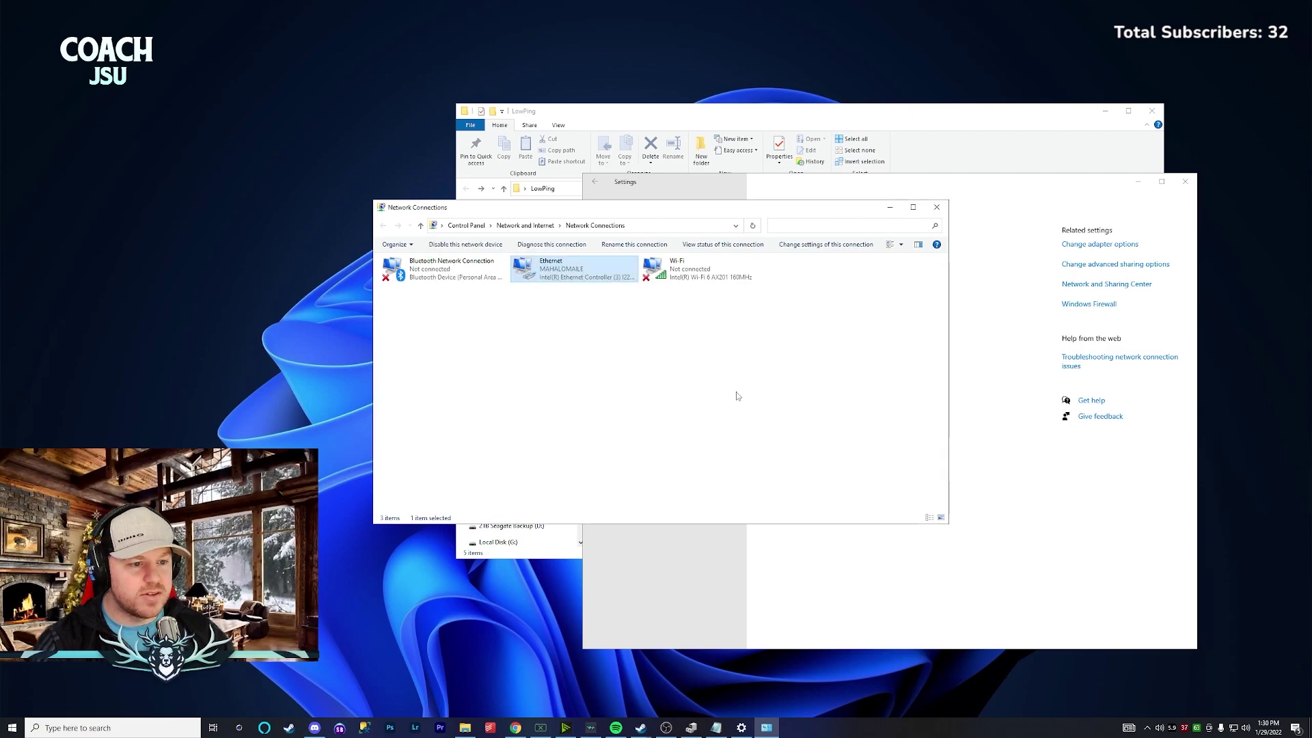
pyautogui.click(936, 207)
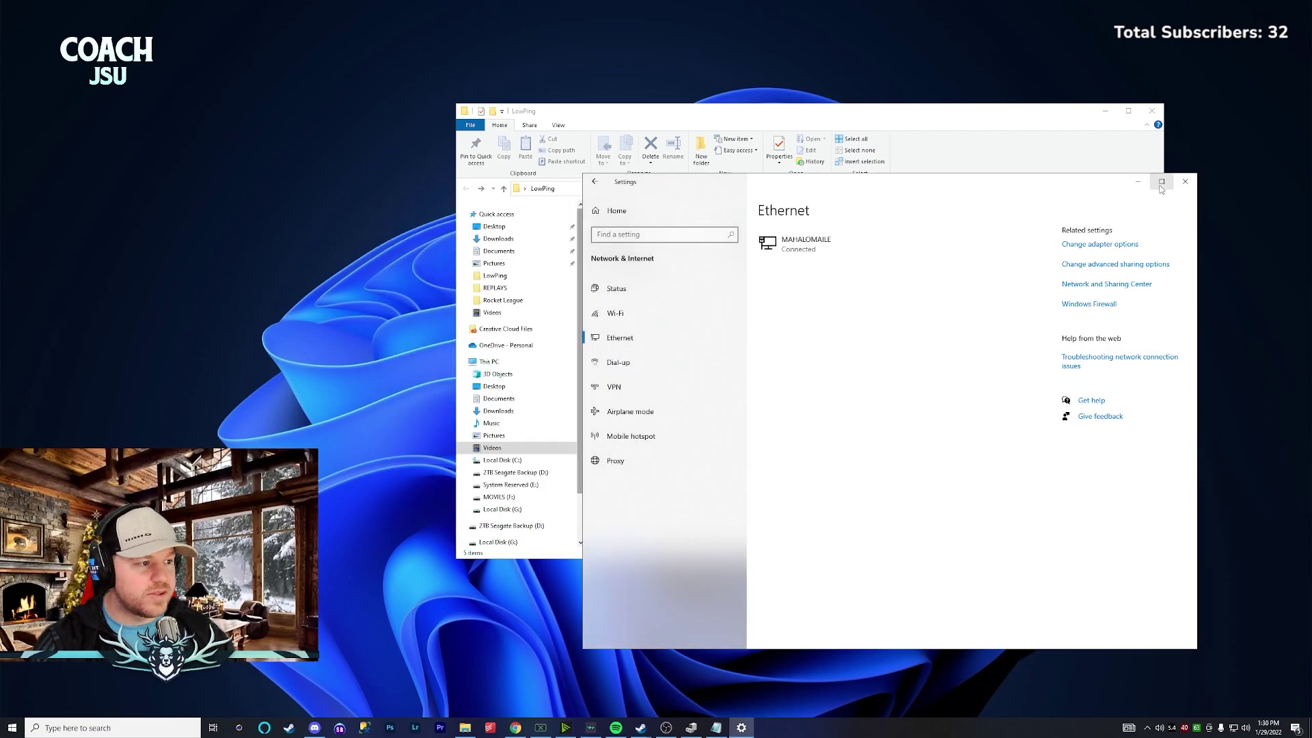
# Close network settings and open Device Manager, moving it to the right.
pyautogui.click(1185, 182)
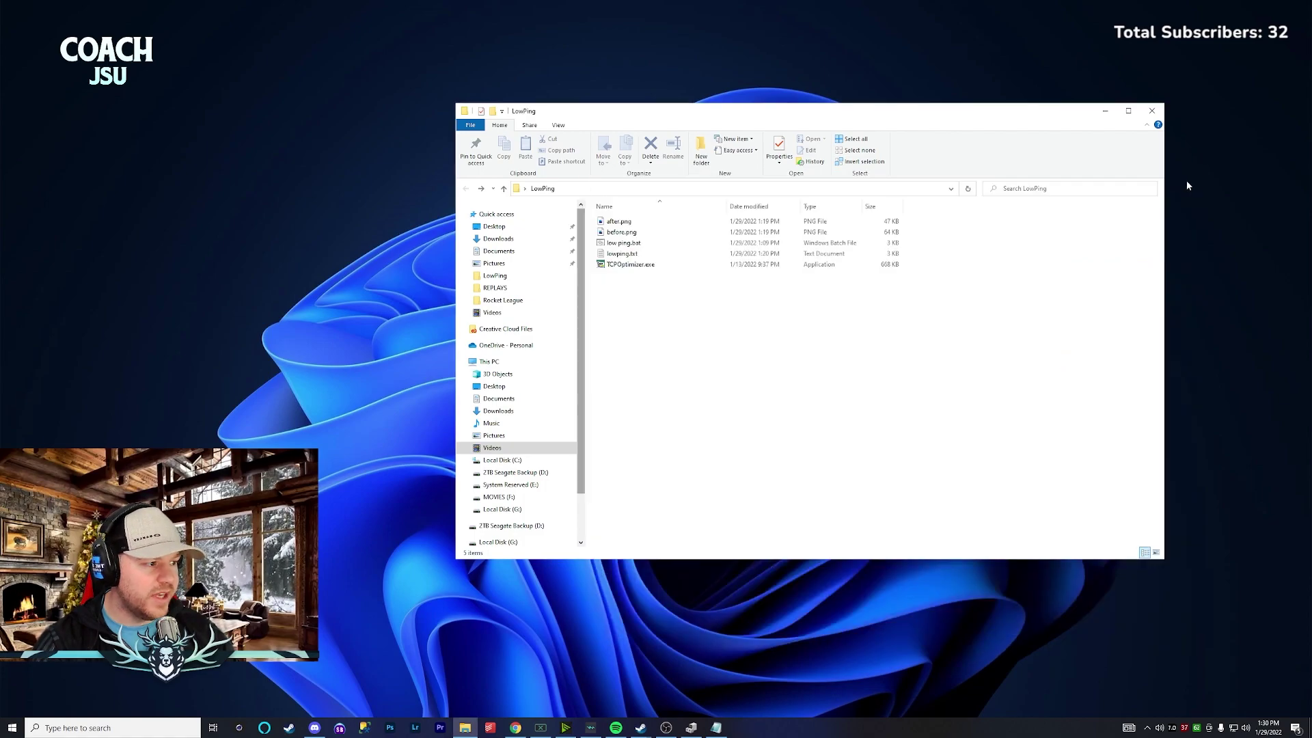
pyautogui.moveTo(782, 116); pyautogui.dragTo(695, 123)
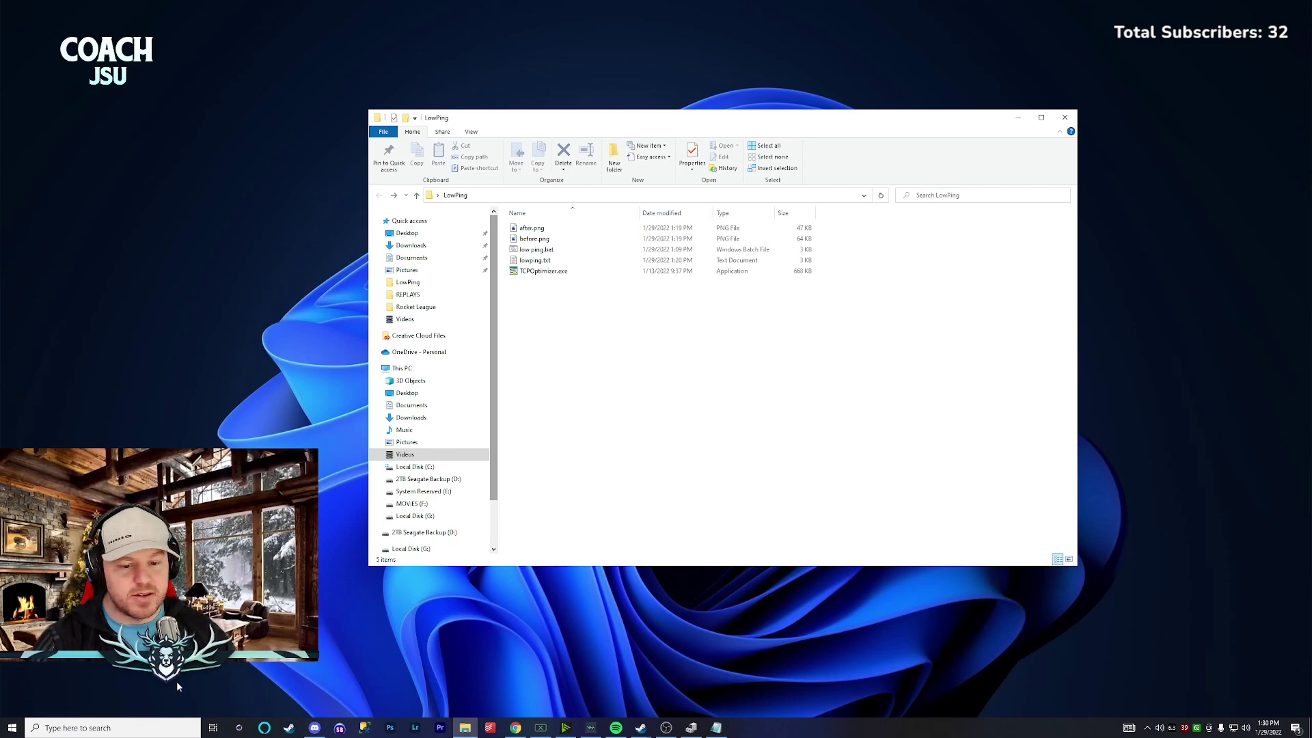
pyautogui.click(127, 735)
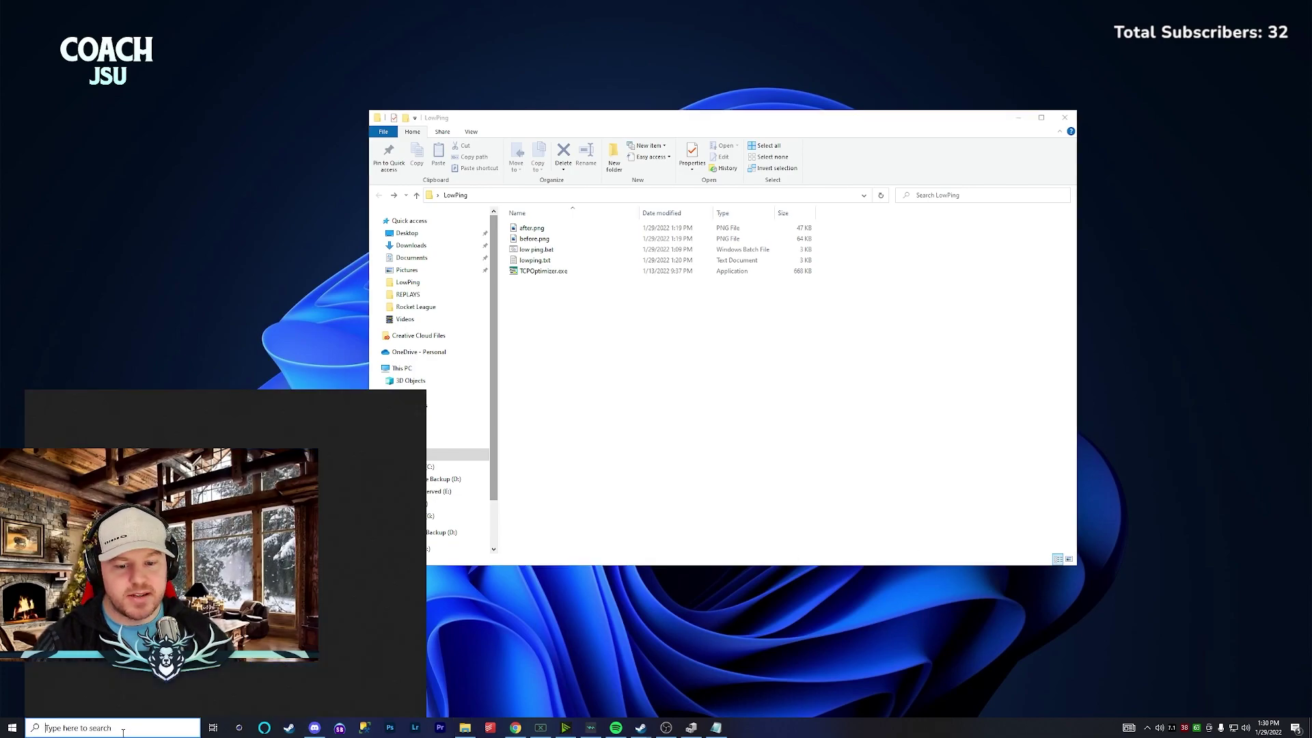
pyautogui.write('de')
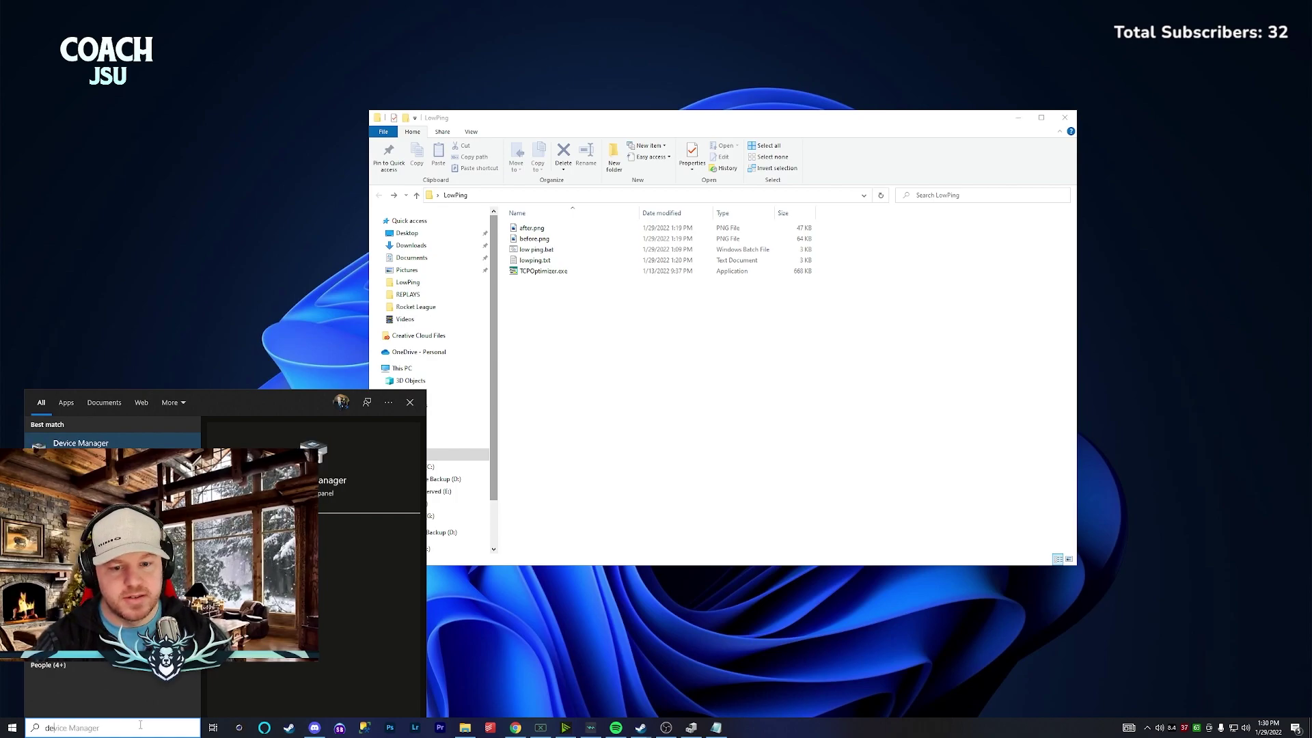
pyautogui.press('Return')
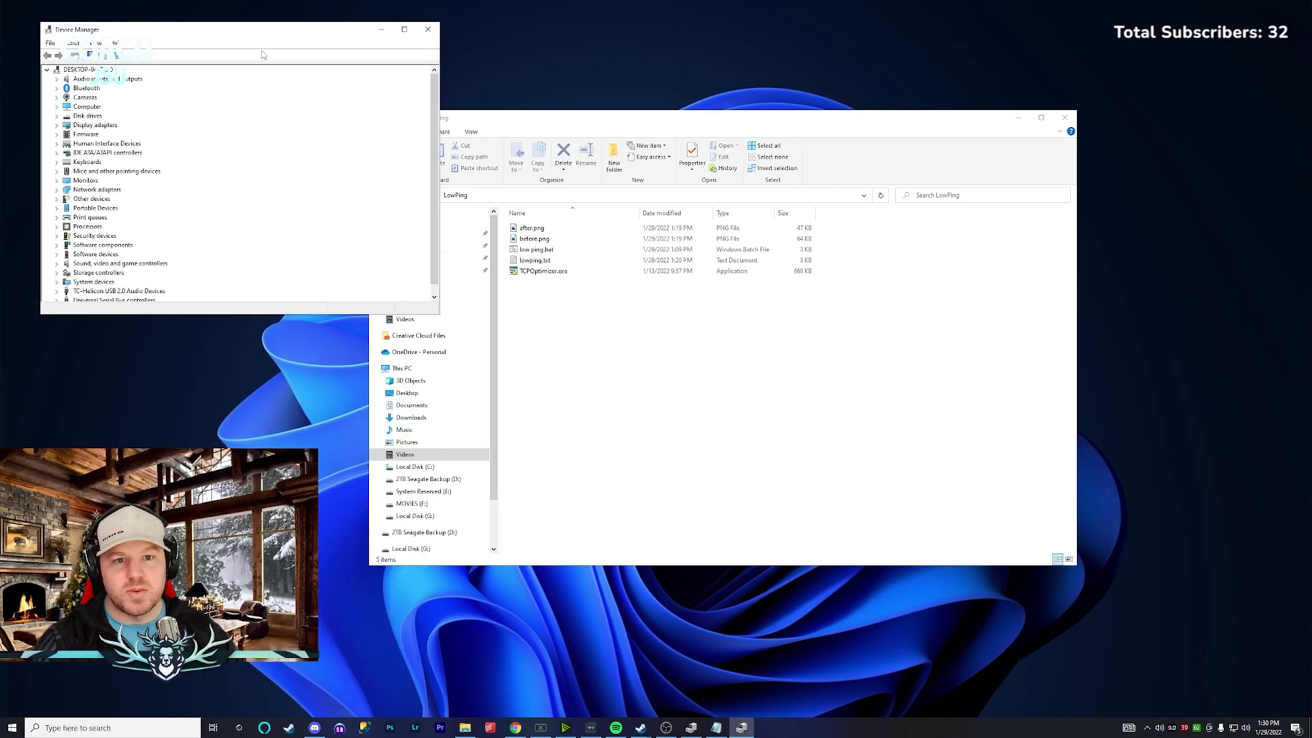
pyautogui.moveTo(260, 30); pyautogui.dragTo(863, 150)
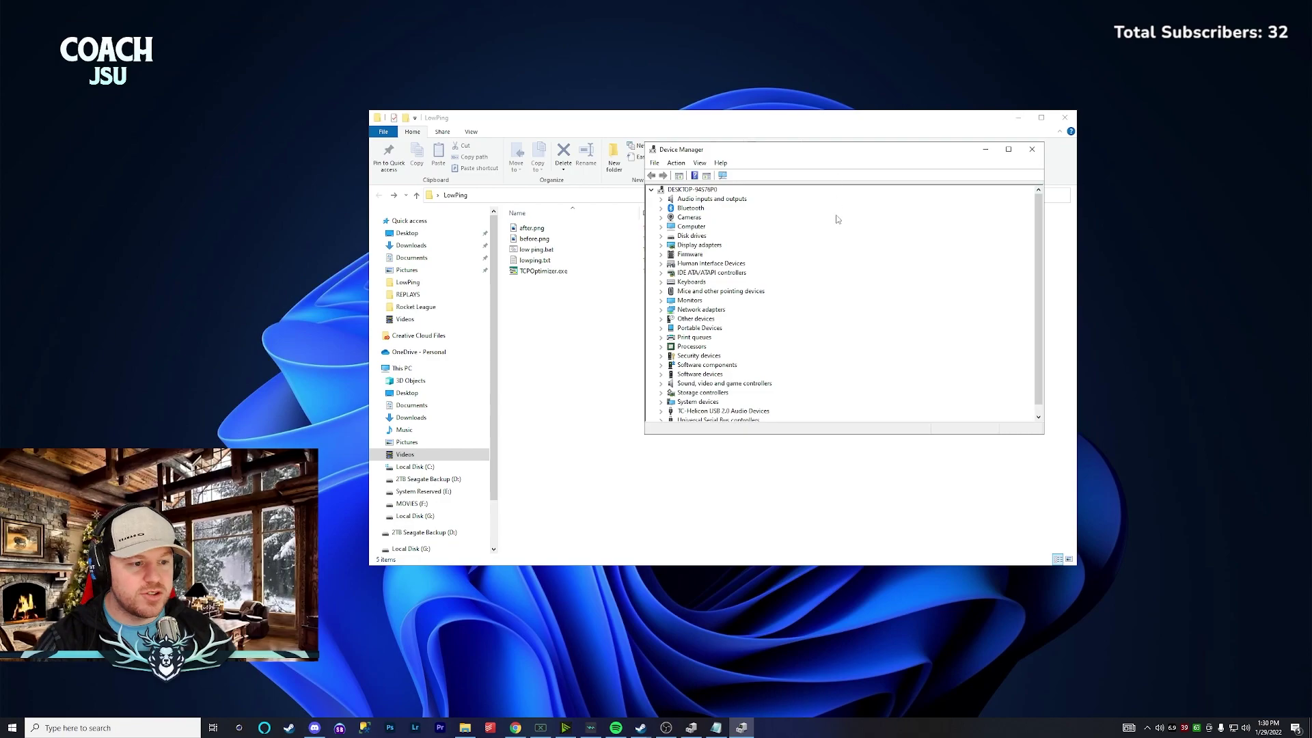
# Open the Intel(R) Ethernet Controller (3) I225-V properties on the Power Management tab.
pyautogui.scroll(-1, 673, 373)
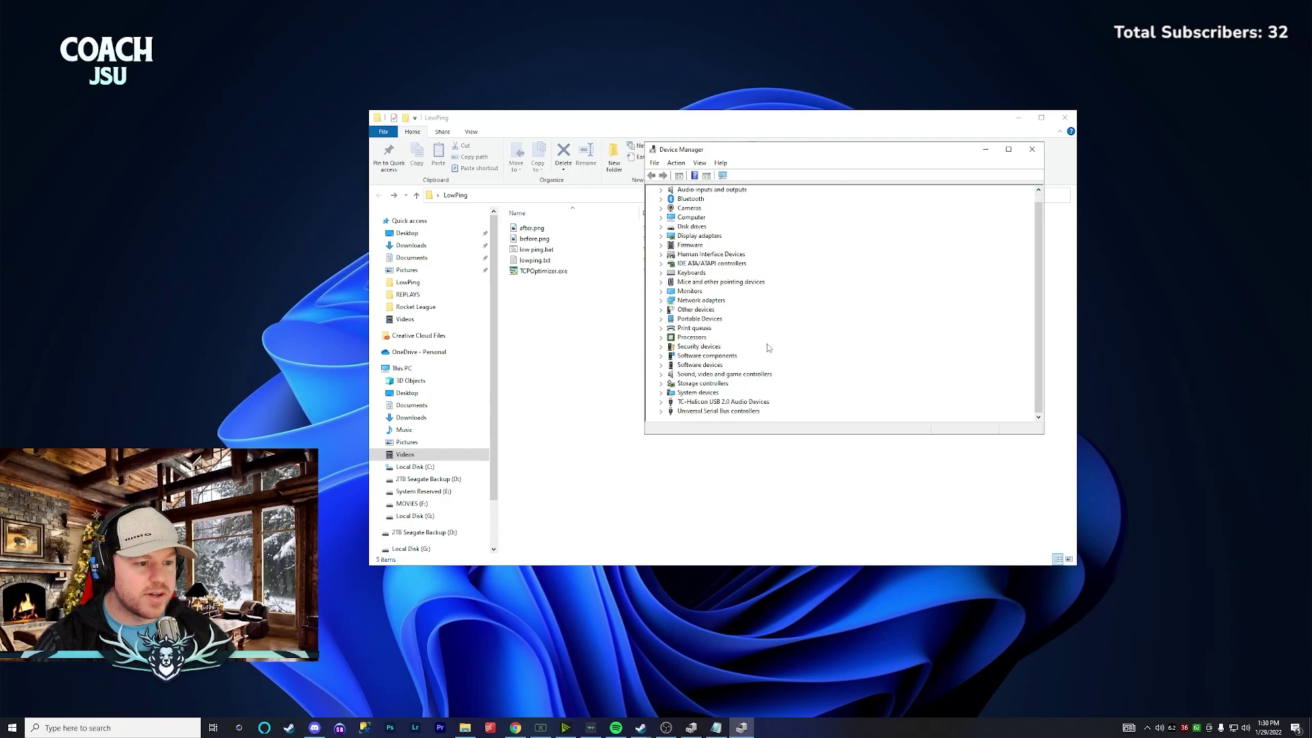
pyautogui.click(662, 301)
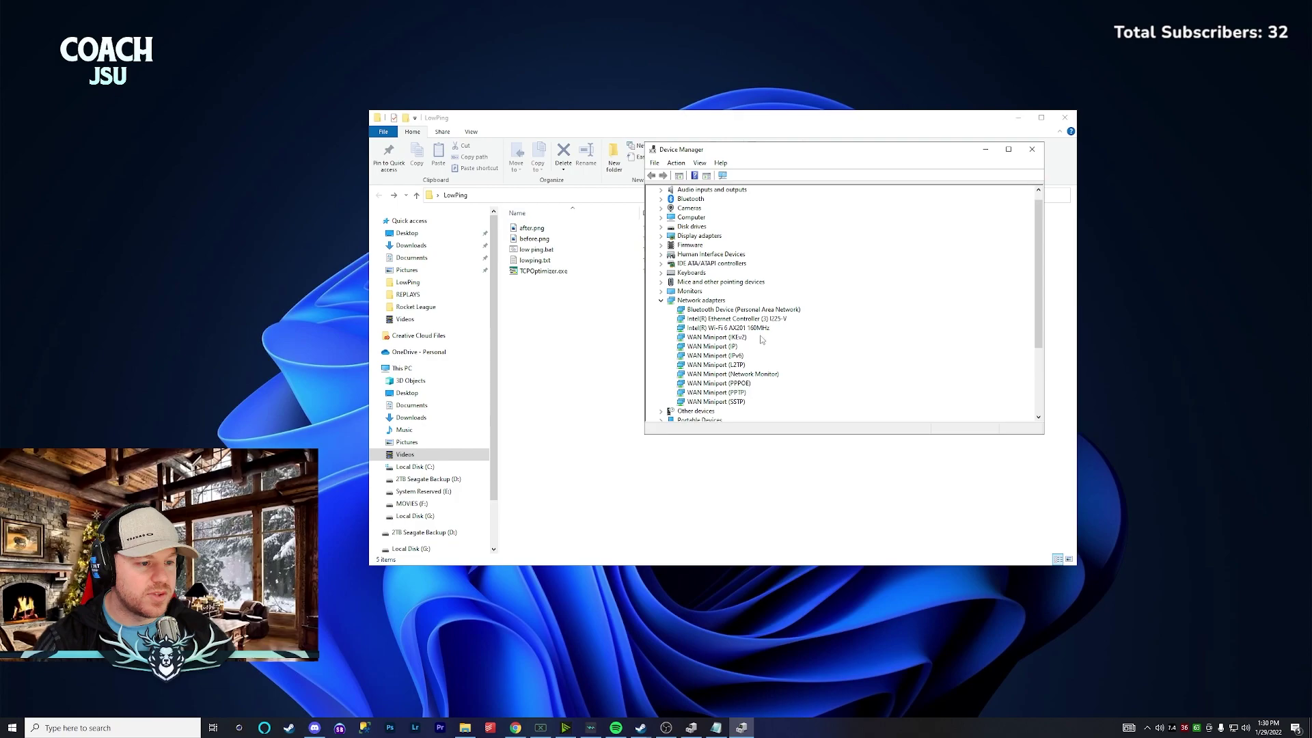
pyautogui.click(706, 319)
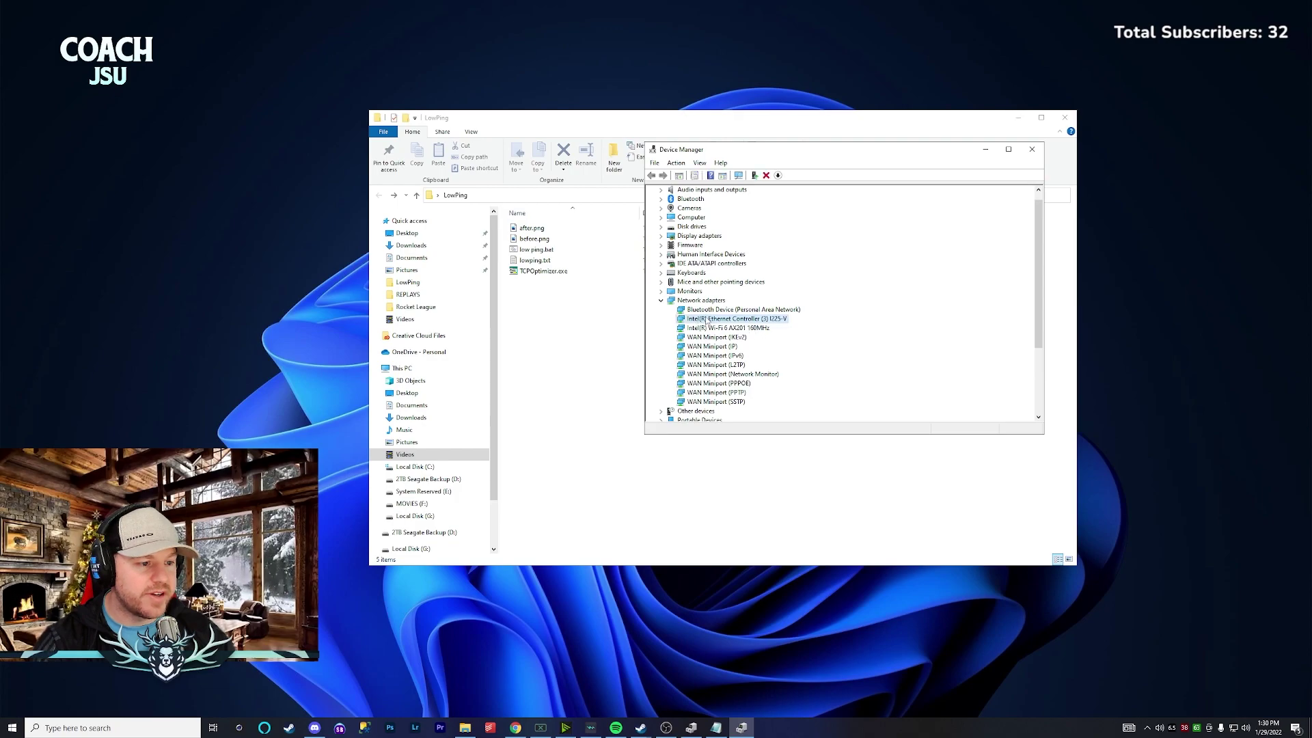
pyautogui.rightClick(767, 319)
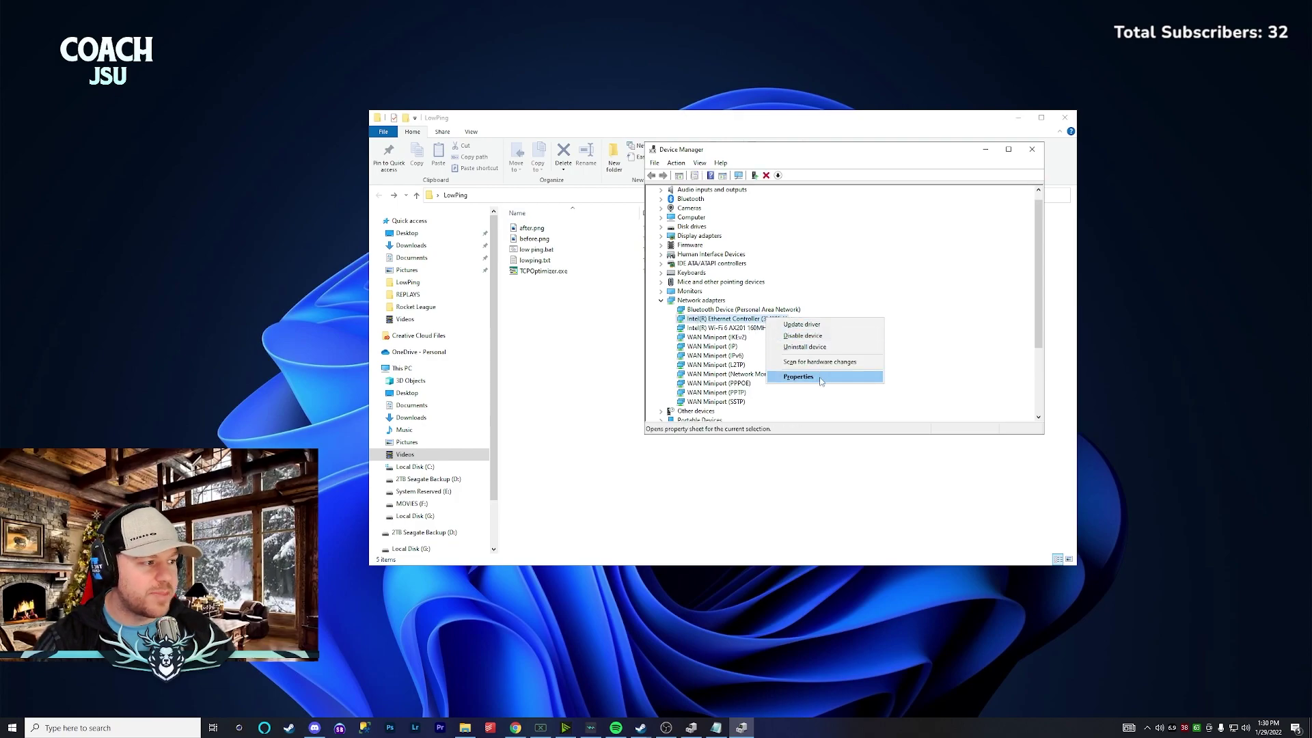
pyautogui.click(798, 377)
pyautogui.moveTo(852, 174); pyautogui.dragTo(686, 183)
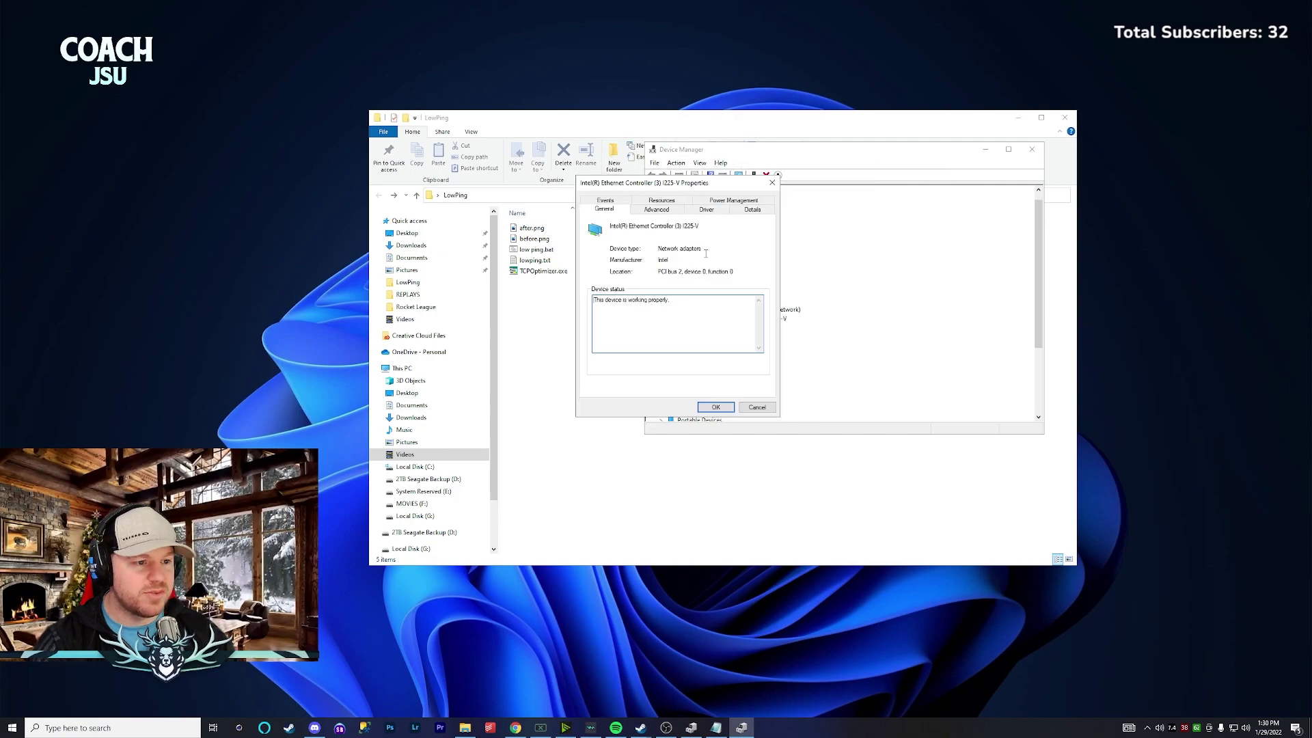
pyautogui.click(748, 201)
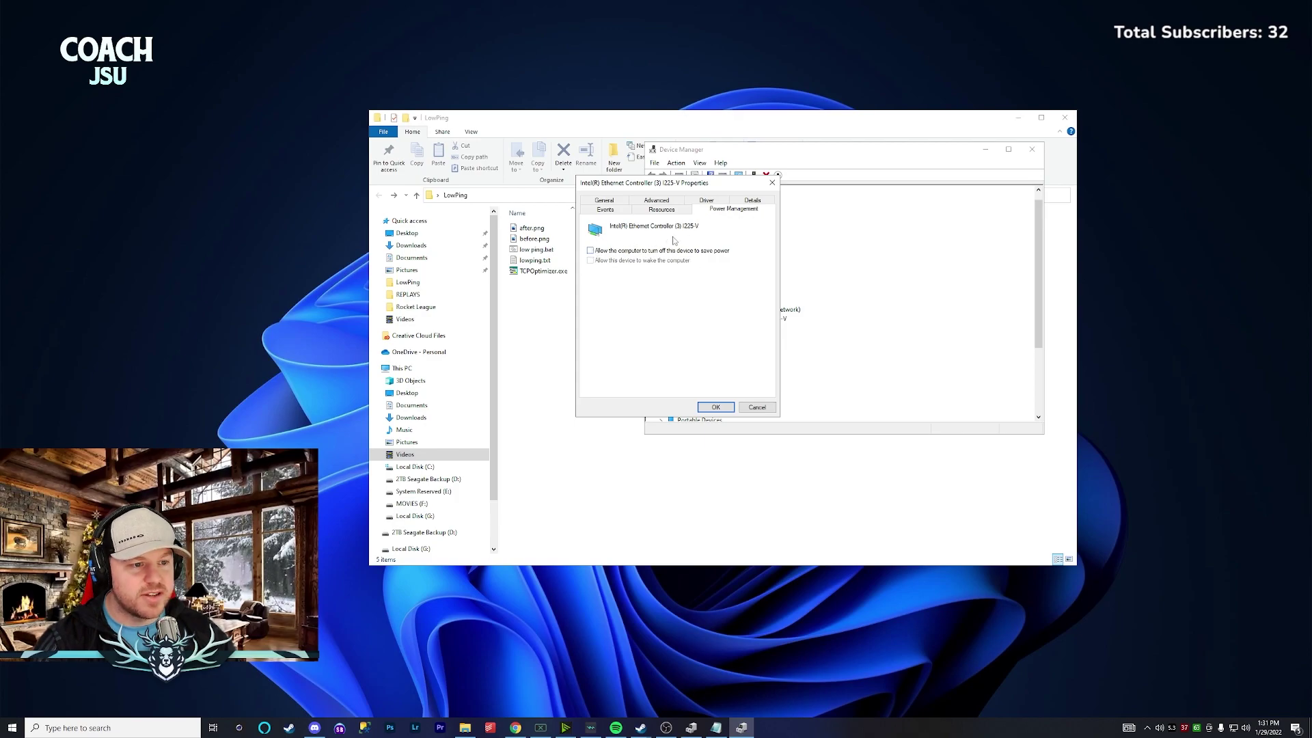
# Switch the Intel I225-V adapter properties to the Advanced tab.
pyautogui.click(657, 200)
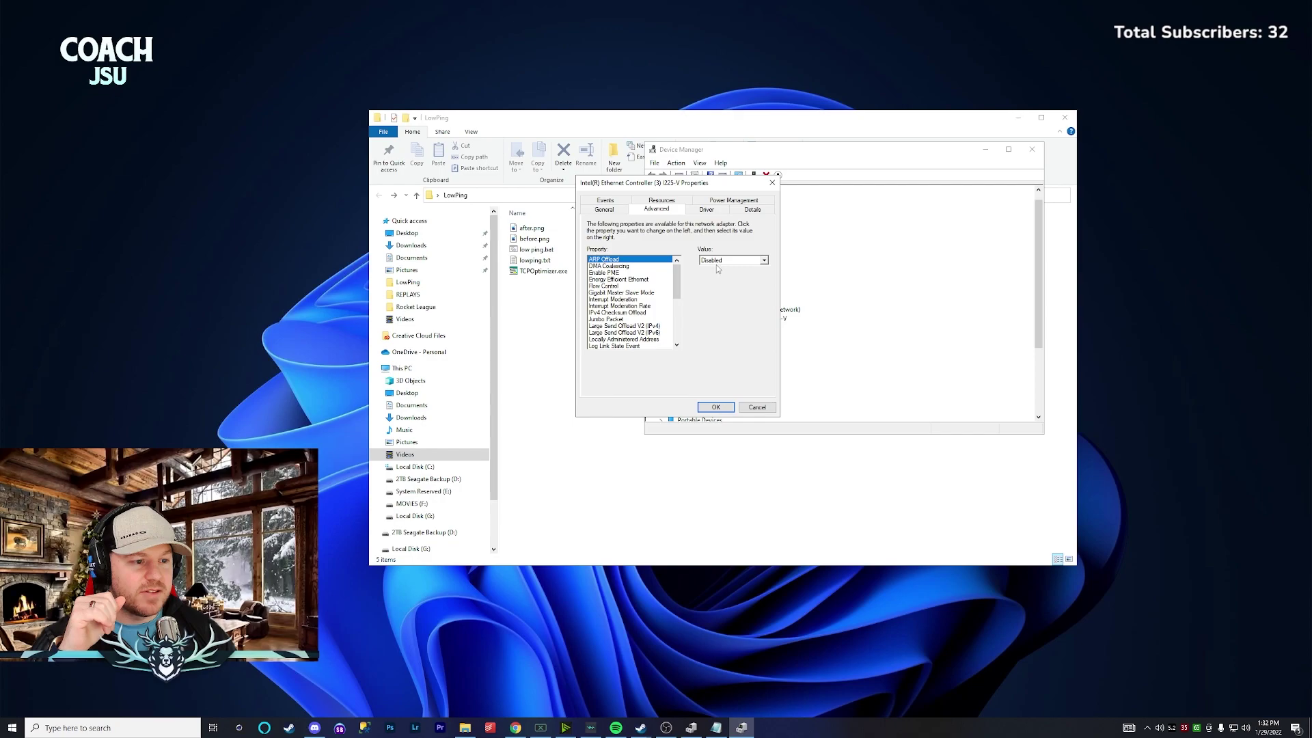
# Check DMA Coalescing, then set Enable PME to Disabled.
pyautogui.click(642, 267)
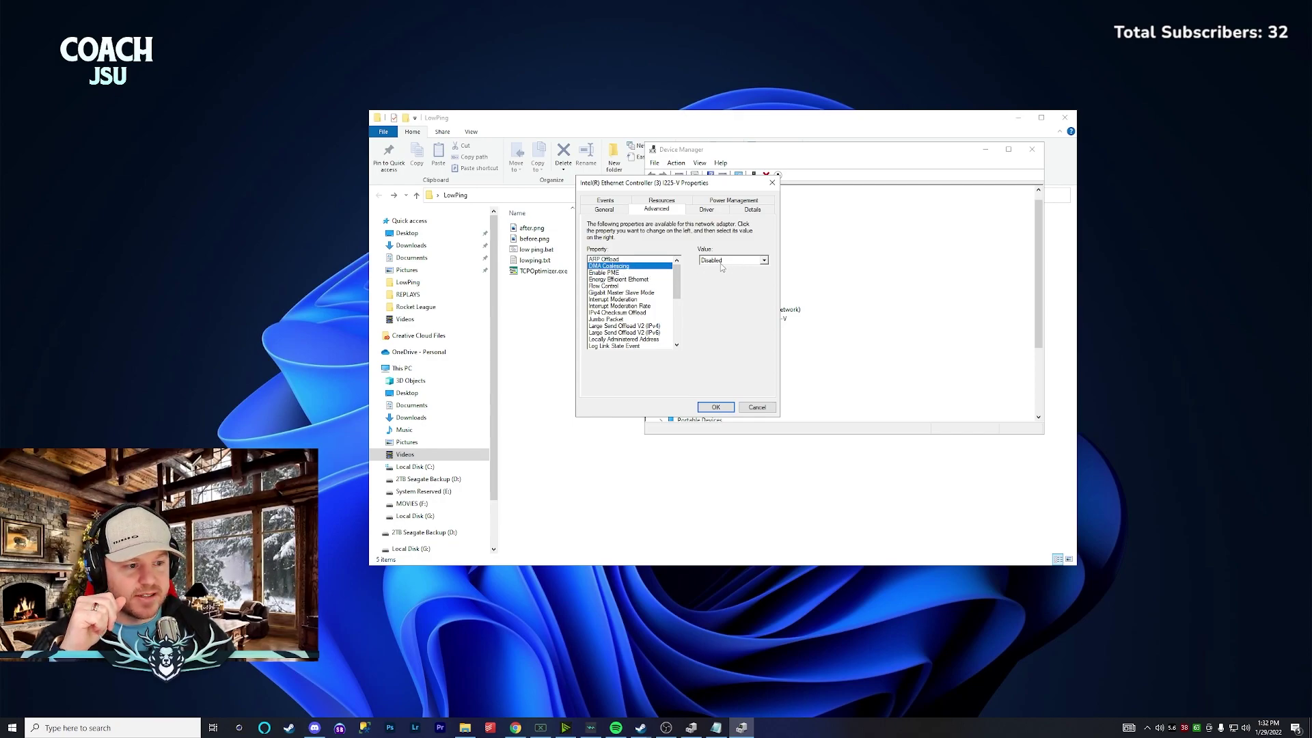
pyautogui.click(642, 273)
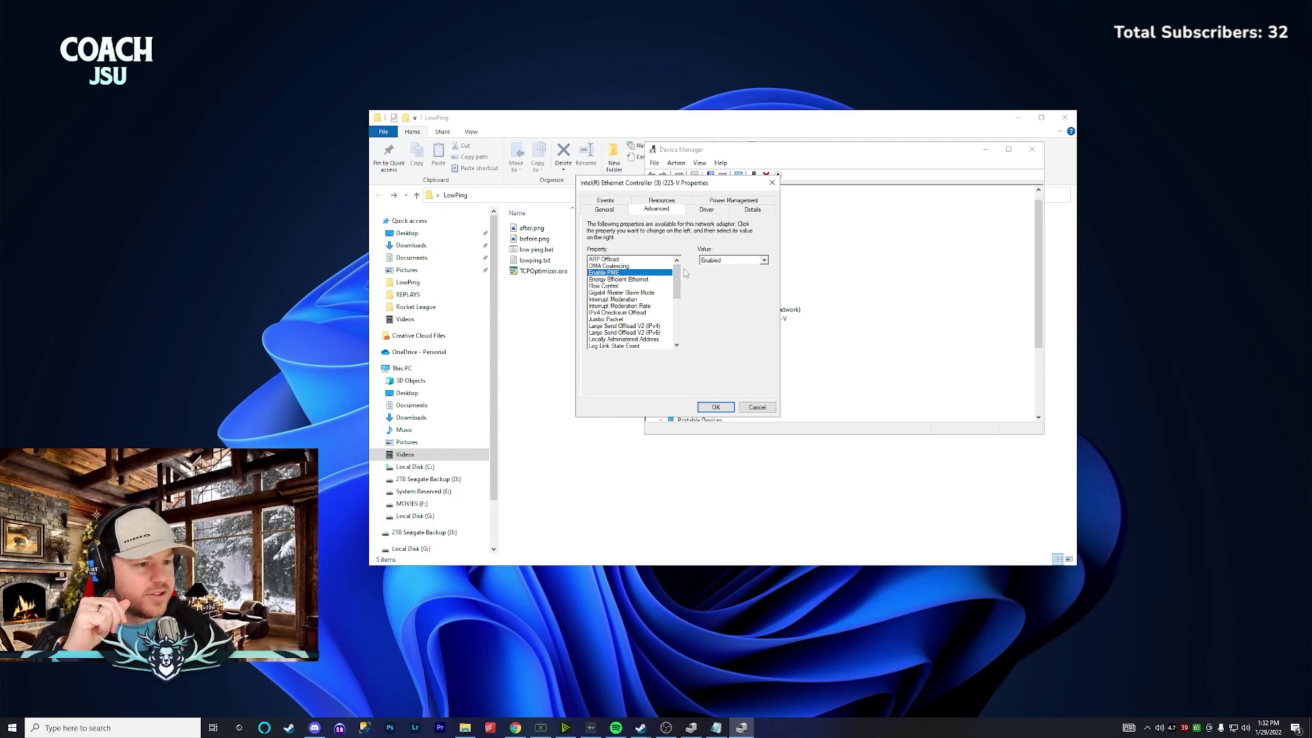
pyautogui.click(713, 261)
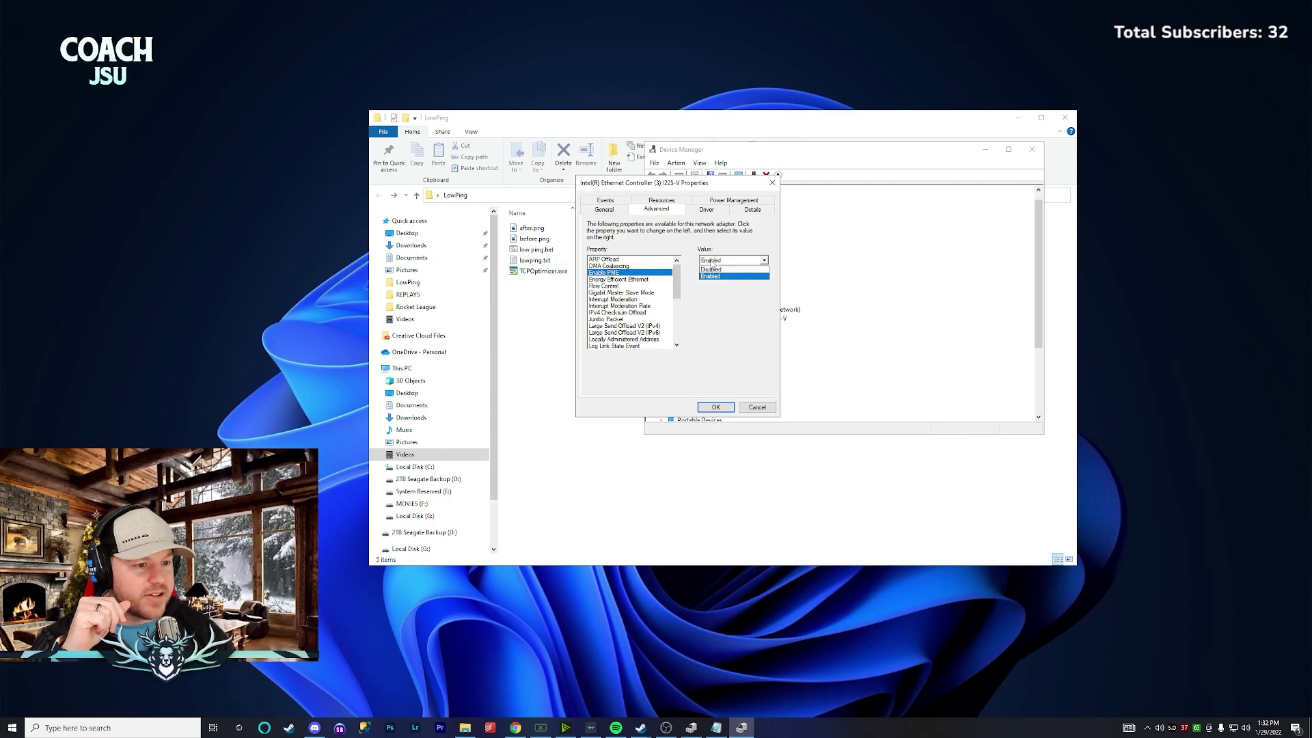
pyautogui.click(712, 277)
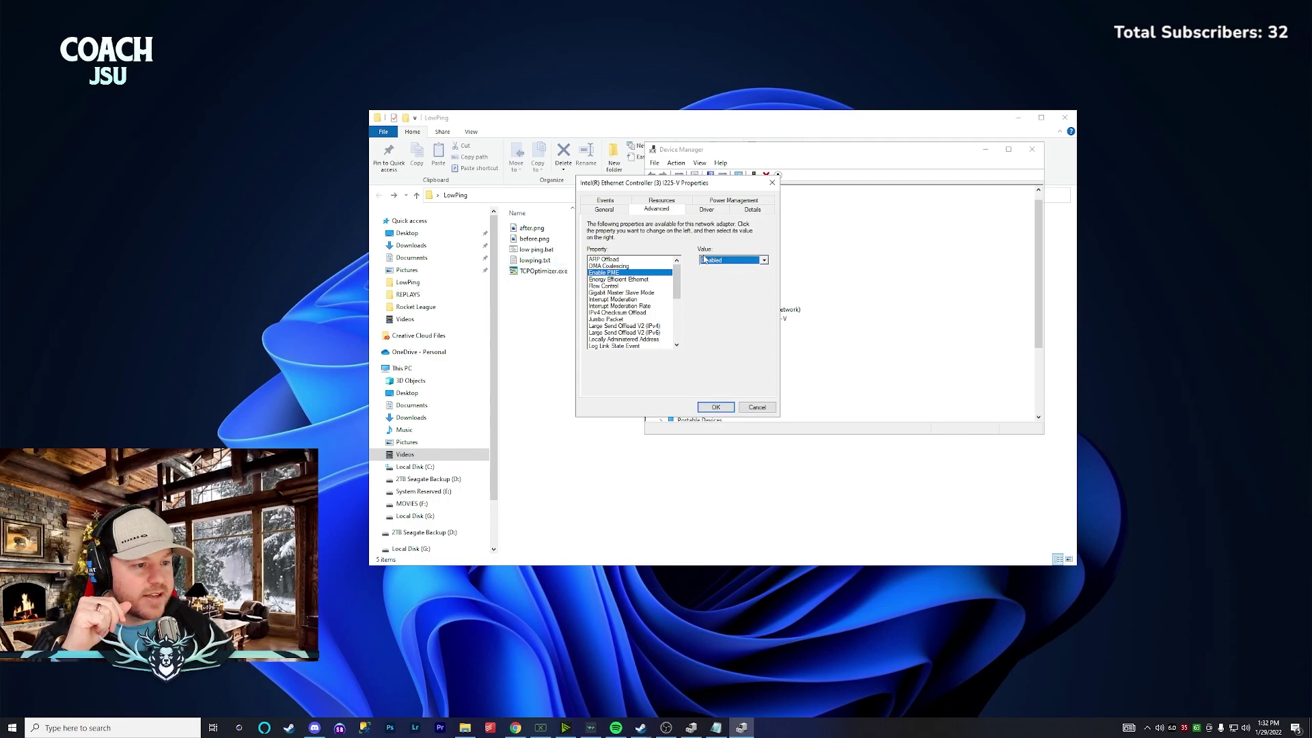
# Keep Energy Efficient Ethernet Off, check Flow Control, and set Gigabit Master Slave Mode to Force Master Mode.
pyautogui.click(648, 280)
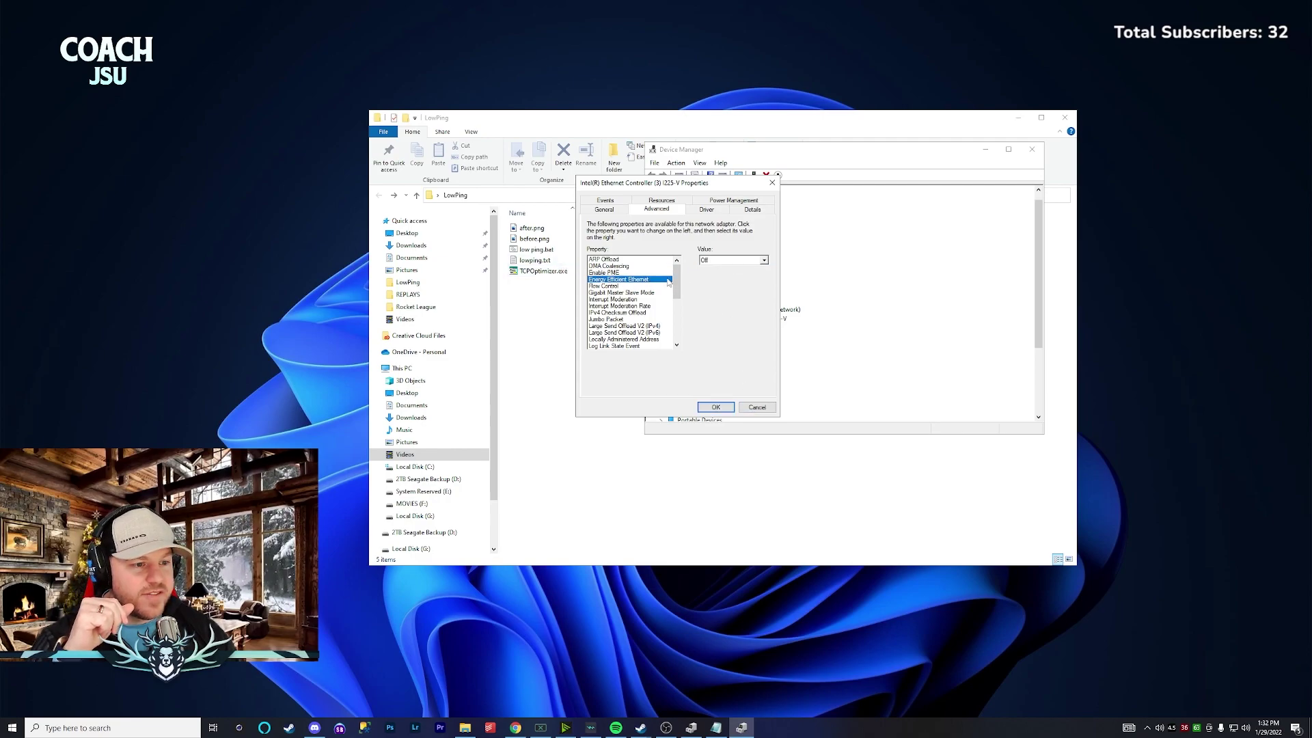
pyautogui.click(744, 260)
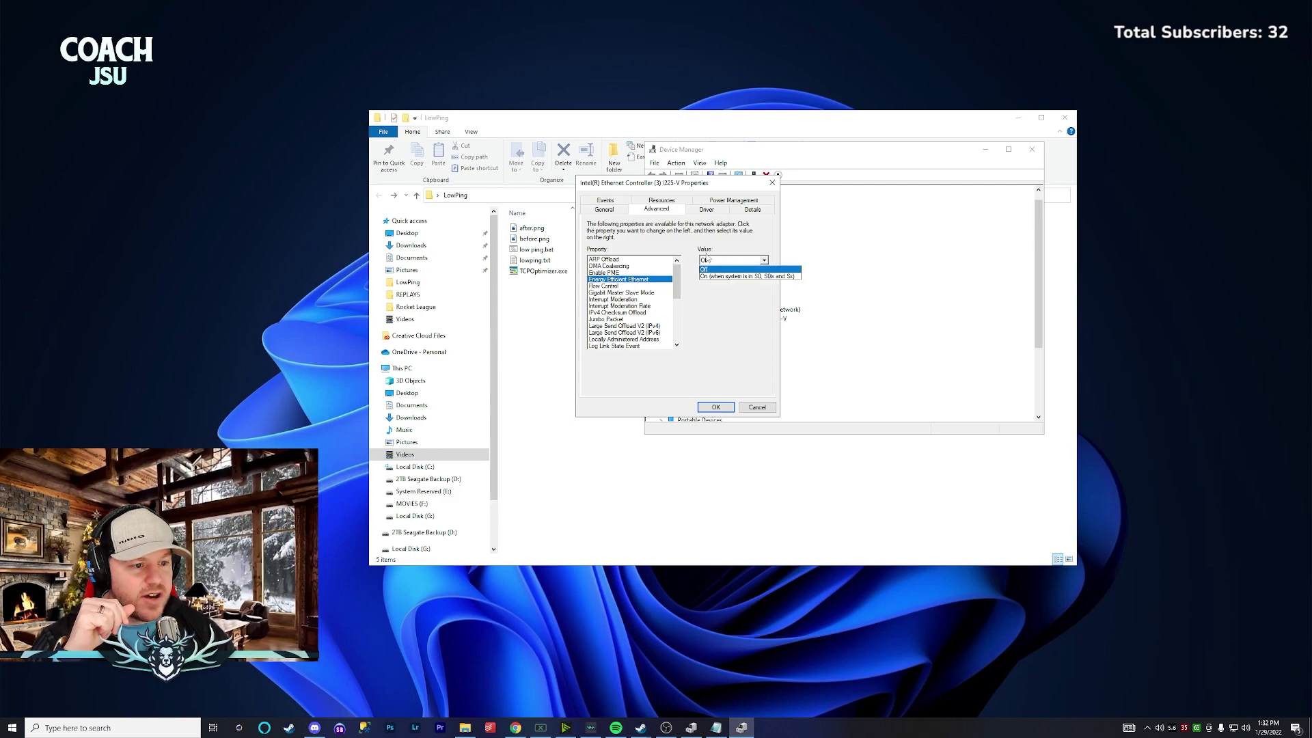
pyautogui.click(675, 283)
pyautogui.click(644, 286)
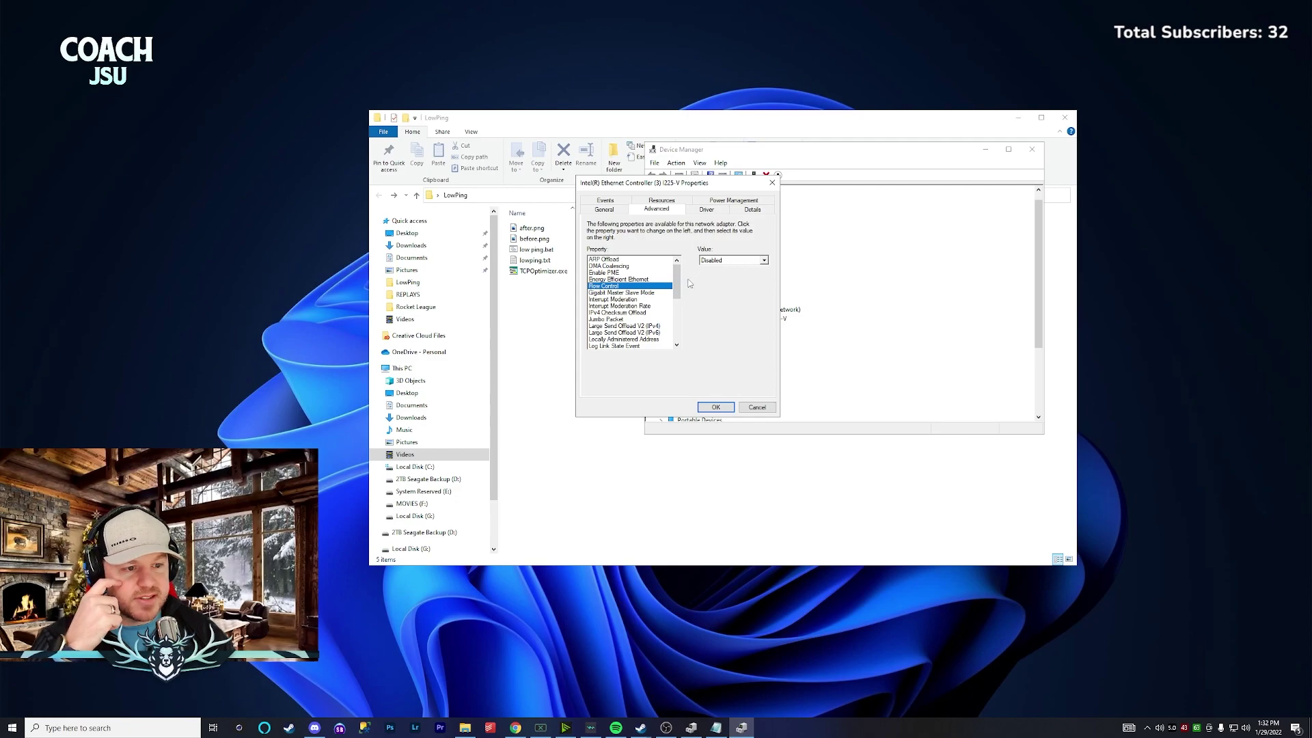
pyautogui.click(653, 293)
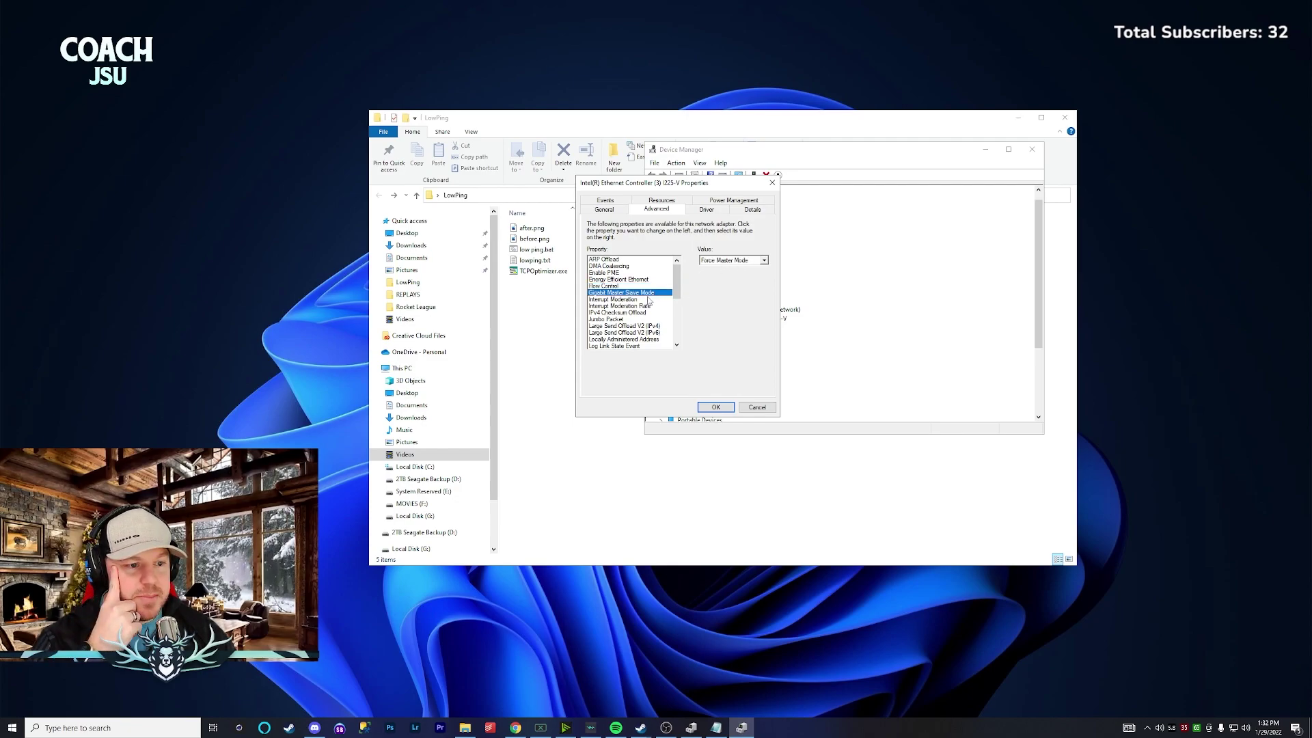
pyautogui.scroll(-1, 759, 266)
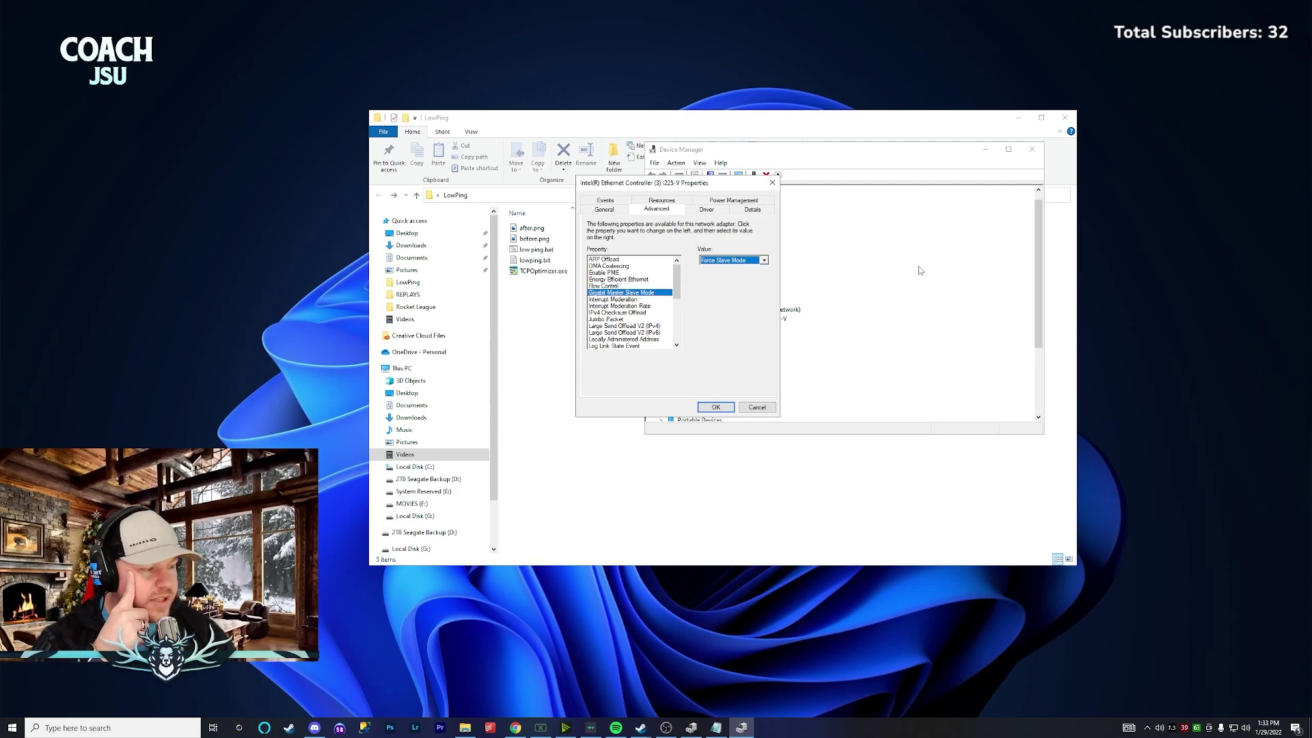
pyautogui.click(752, 260)
pyautogui.click(739, 277)
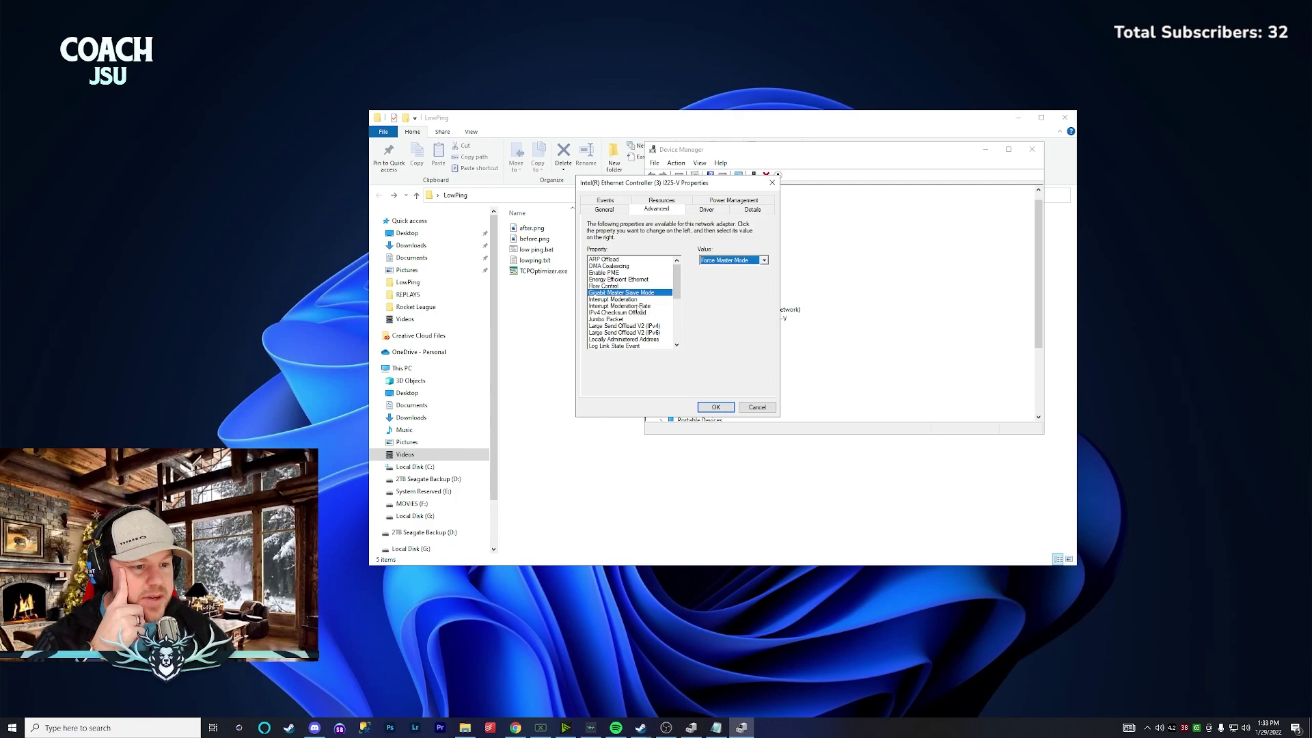
# Review Interrupt Moderation, its rate, IPv4 Checksum Offload, Jumbo Packet and Large Send Offload V2 settings.
pyautogui.click(637, 300)
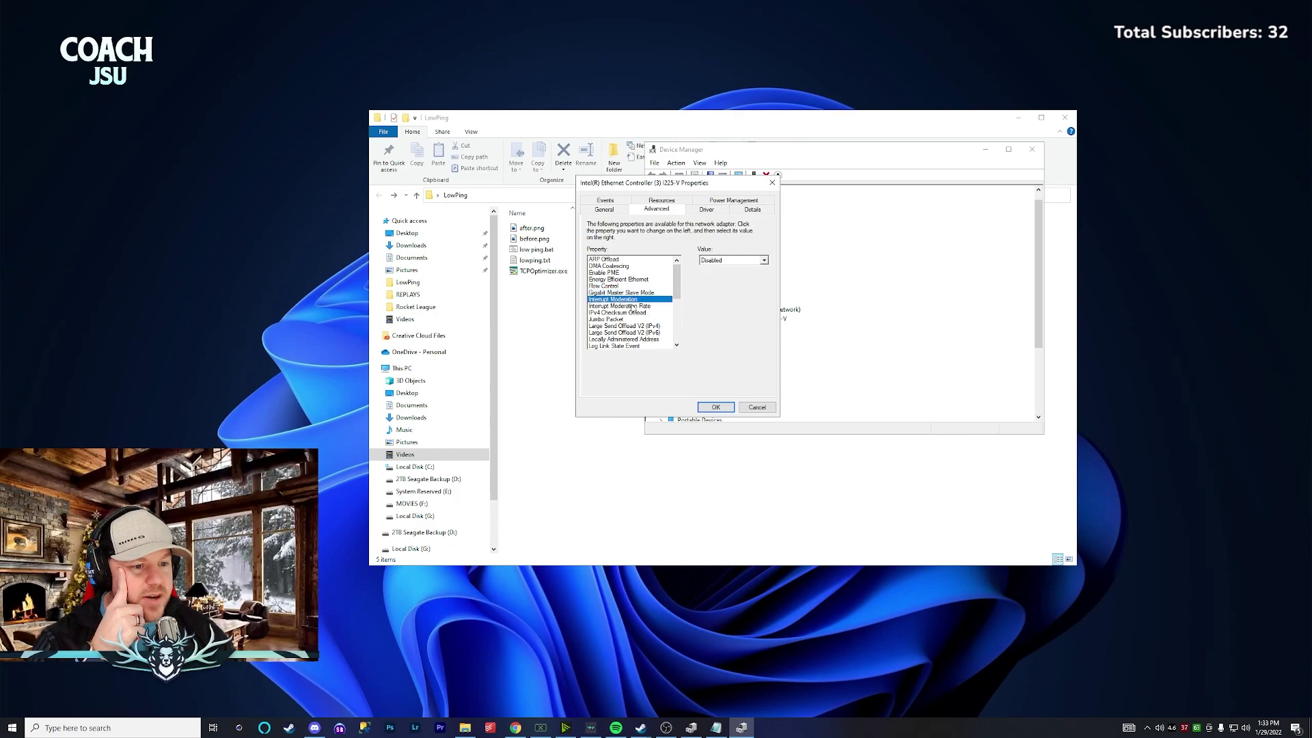
pyautogui.click(642, 307)
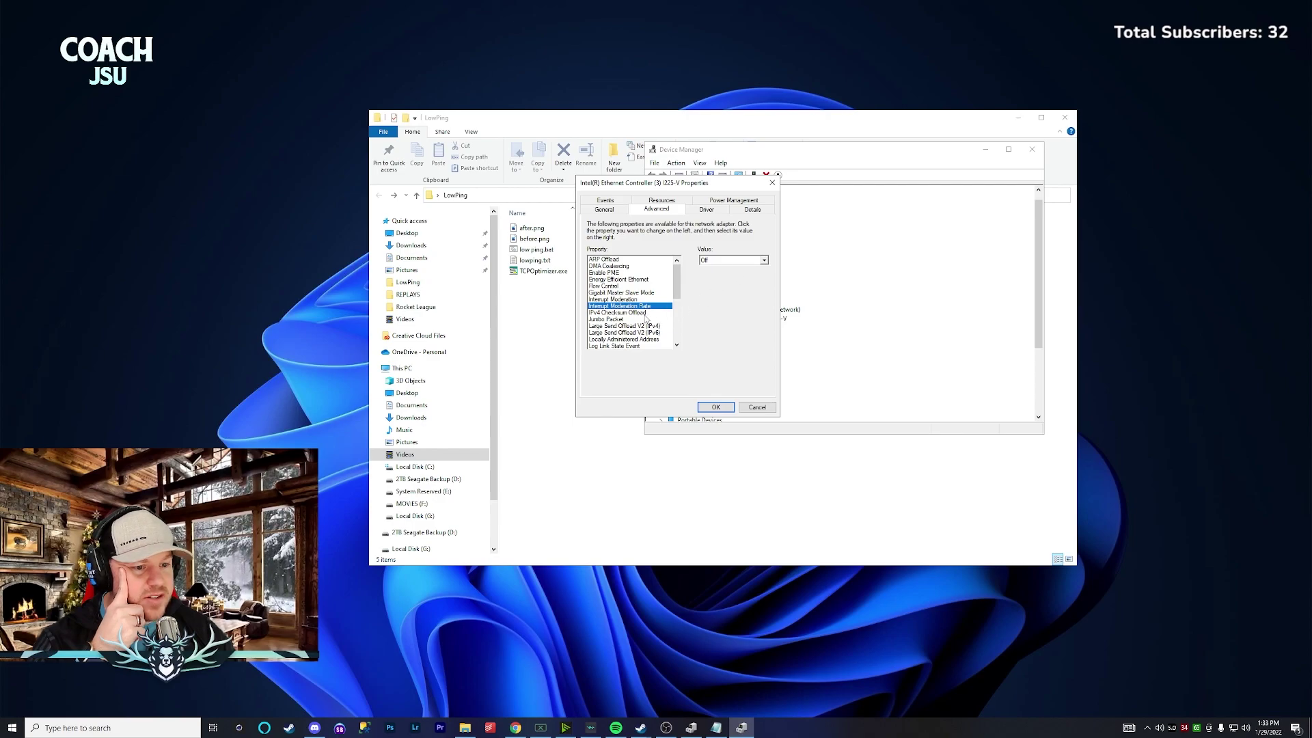
pyautogui.click(646, 313)
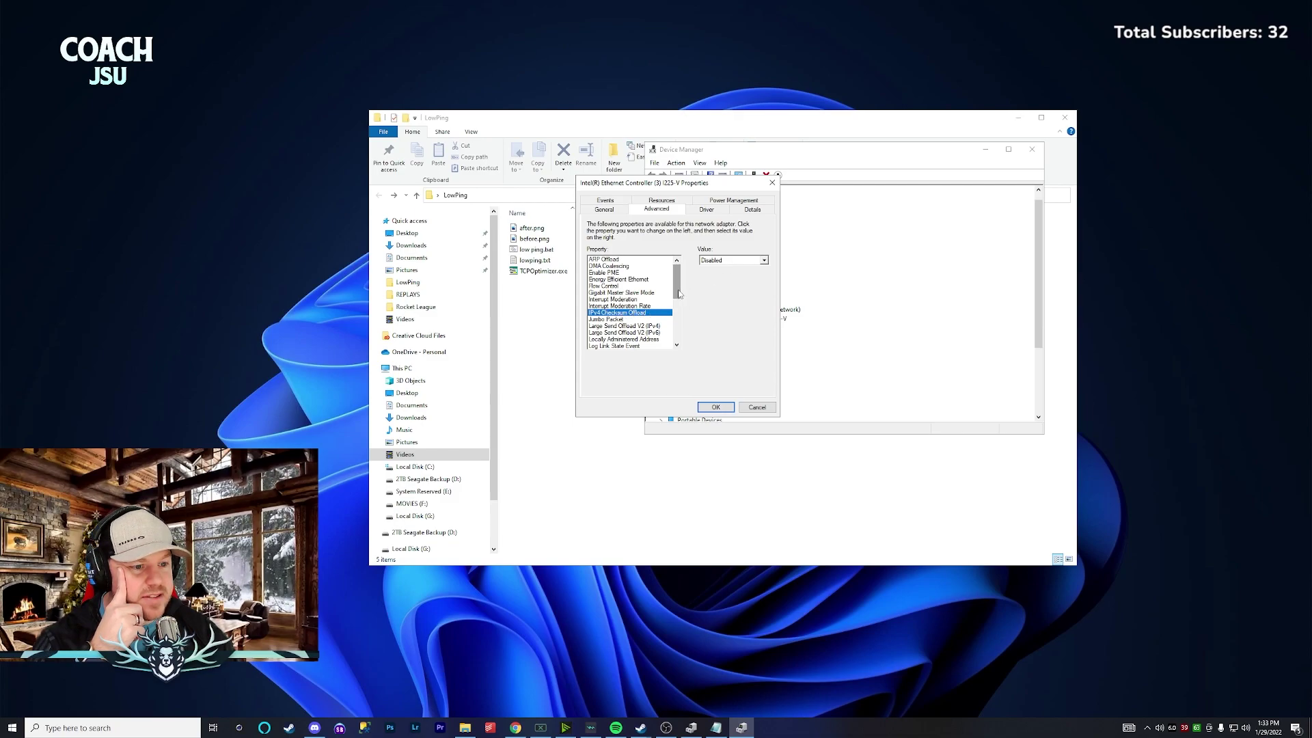
pyautogui.scroll(-1, 679, 293)
pyautogui.click(623, 300)
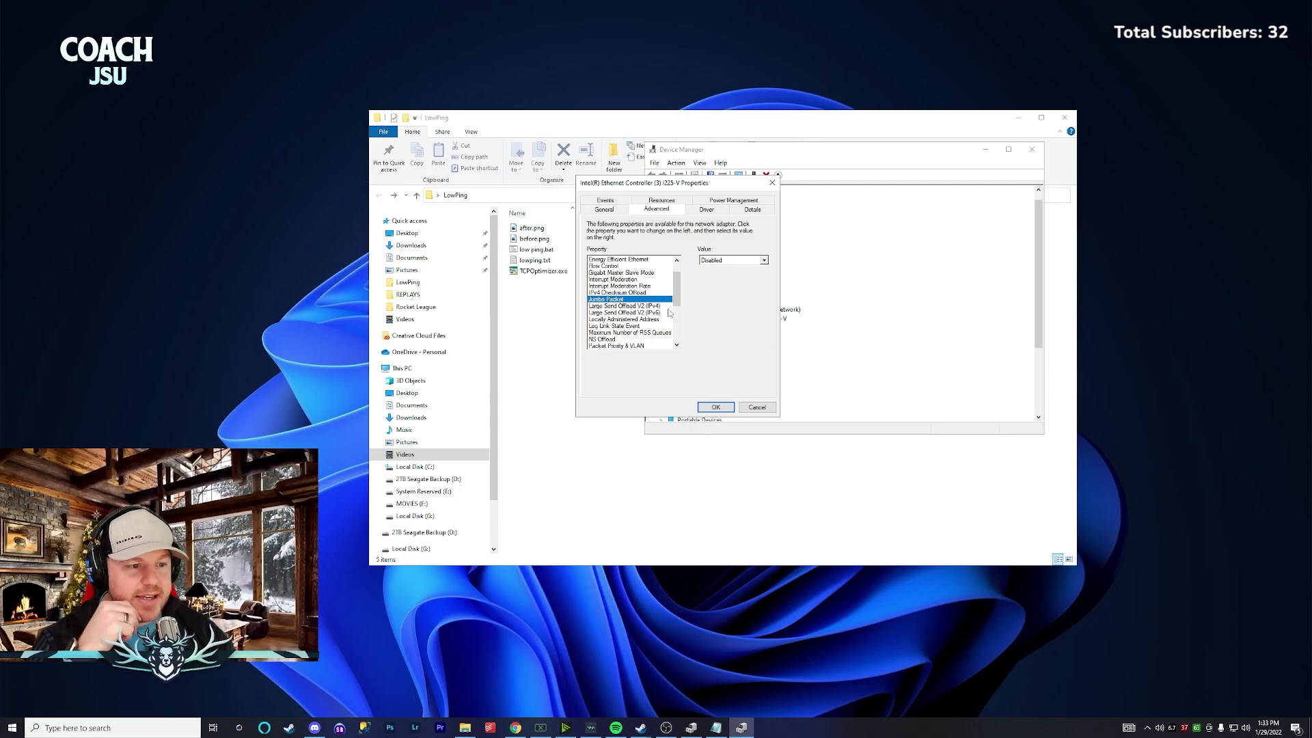
pyautogui.click(649, 306)
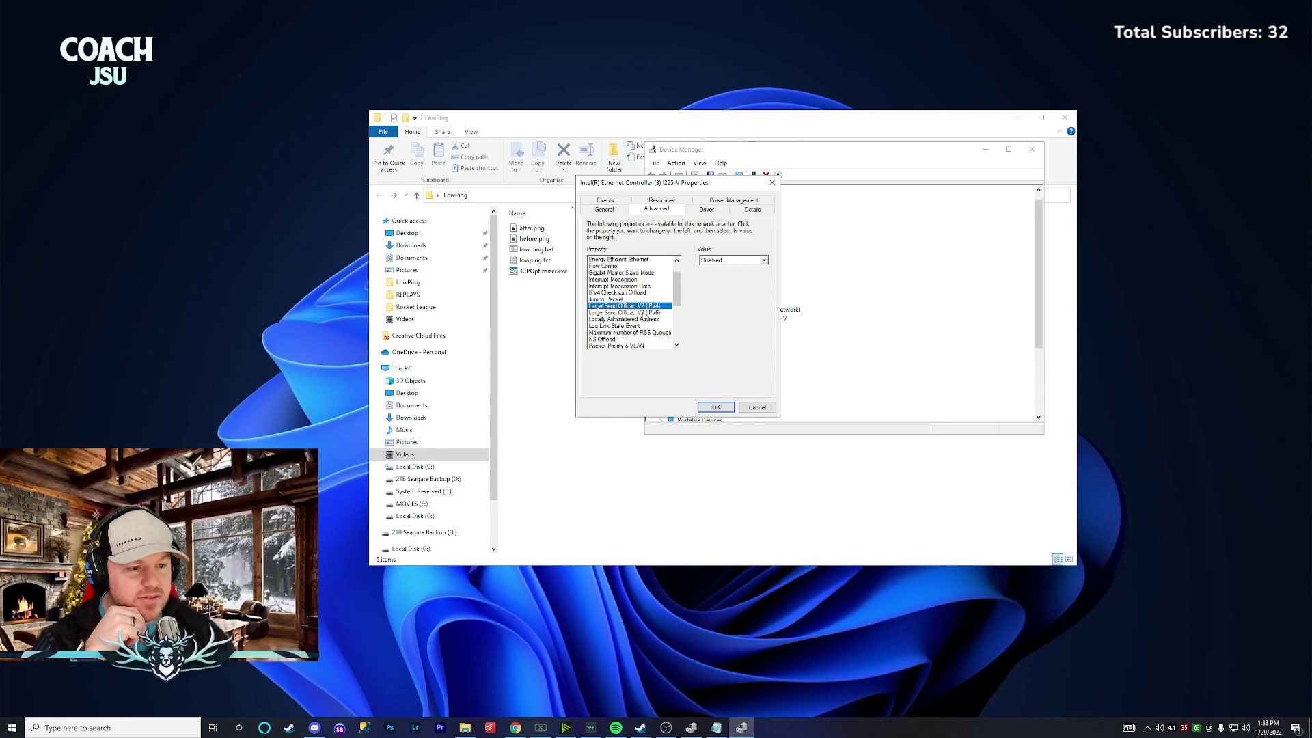
pyautogui.click(659, 315)
pyautogui.scroll(-2, 679, 299)
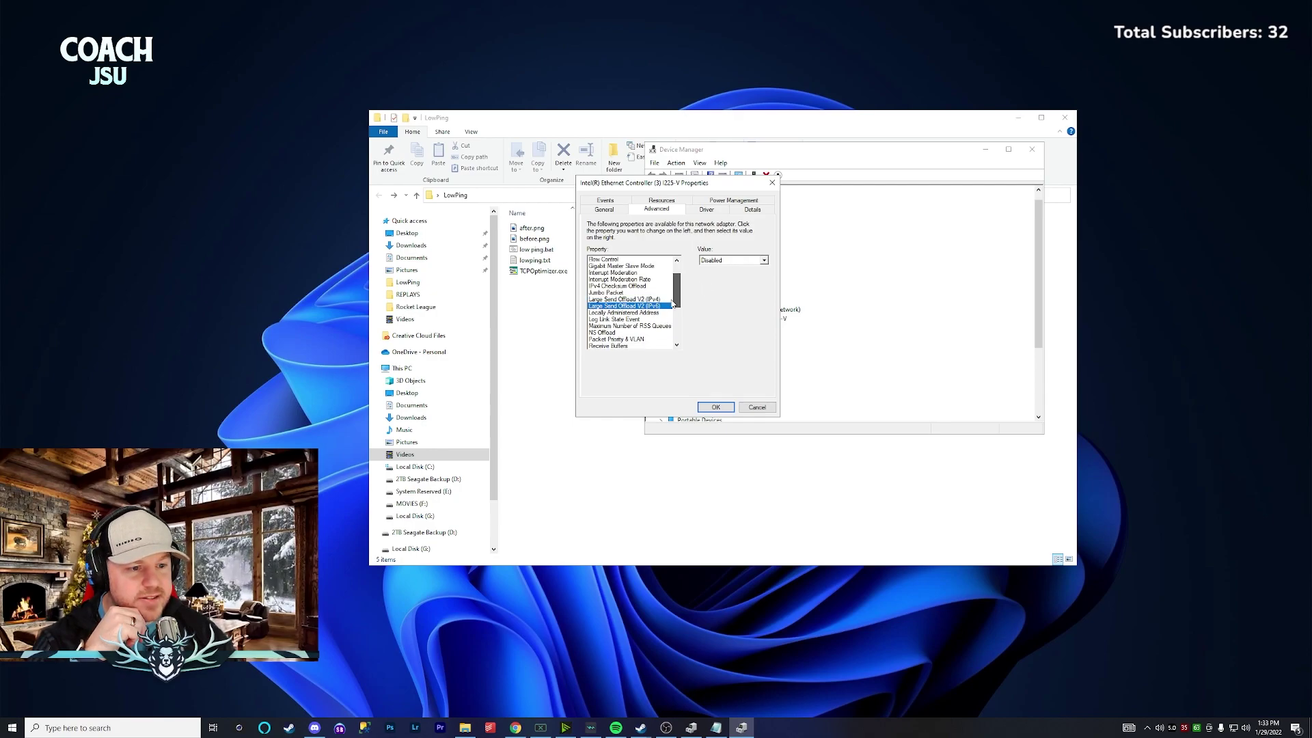
# Disable Log Link State Event, set Maximum RSS Queues to 1 Queue, then launch Task Manager.
pyautogui.click(636, 286)
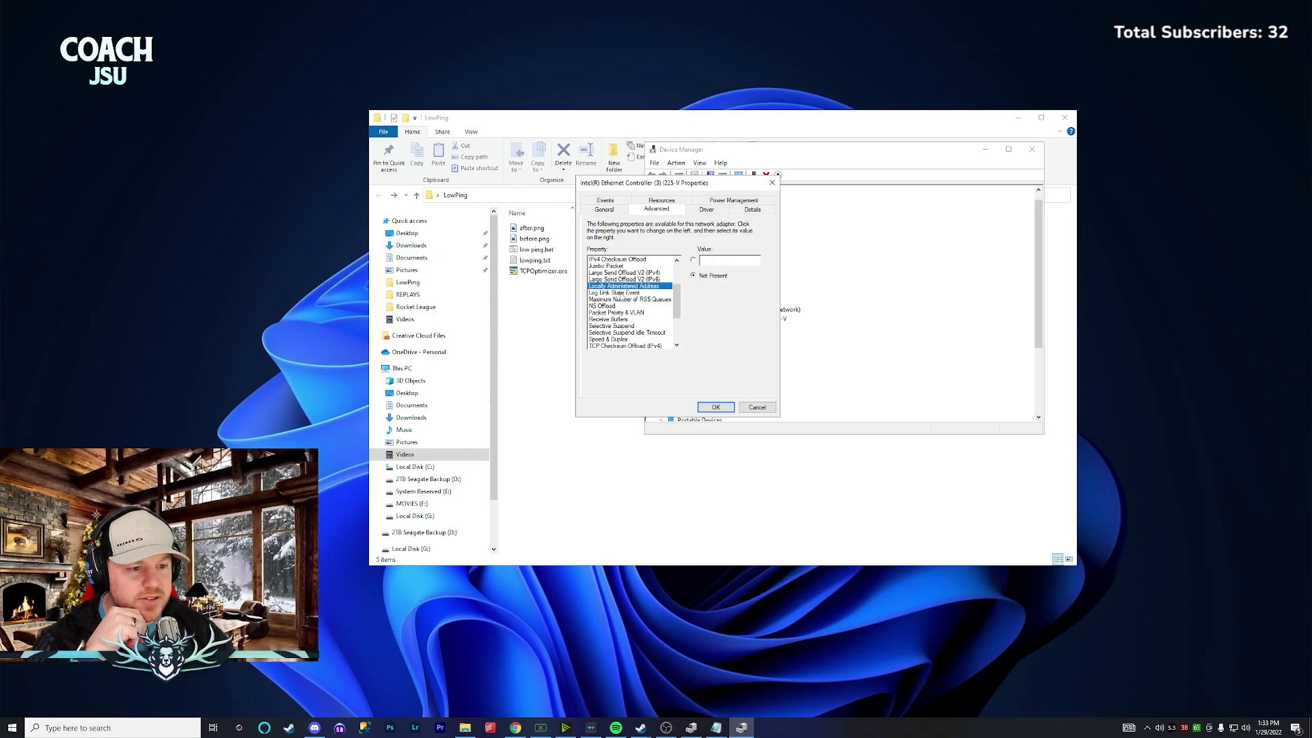
pyautogui.click(620, 293)
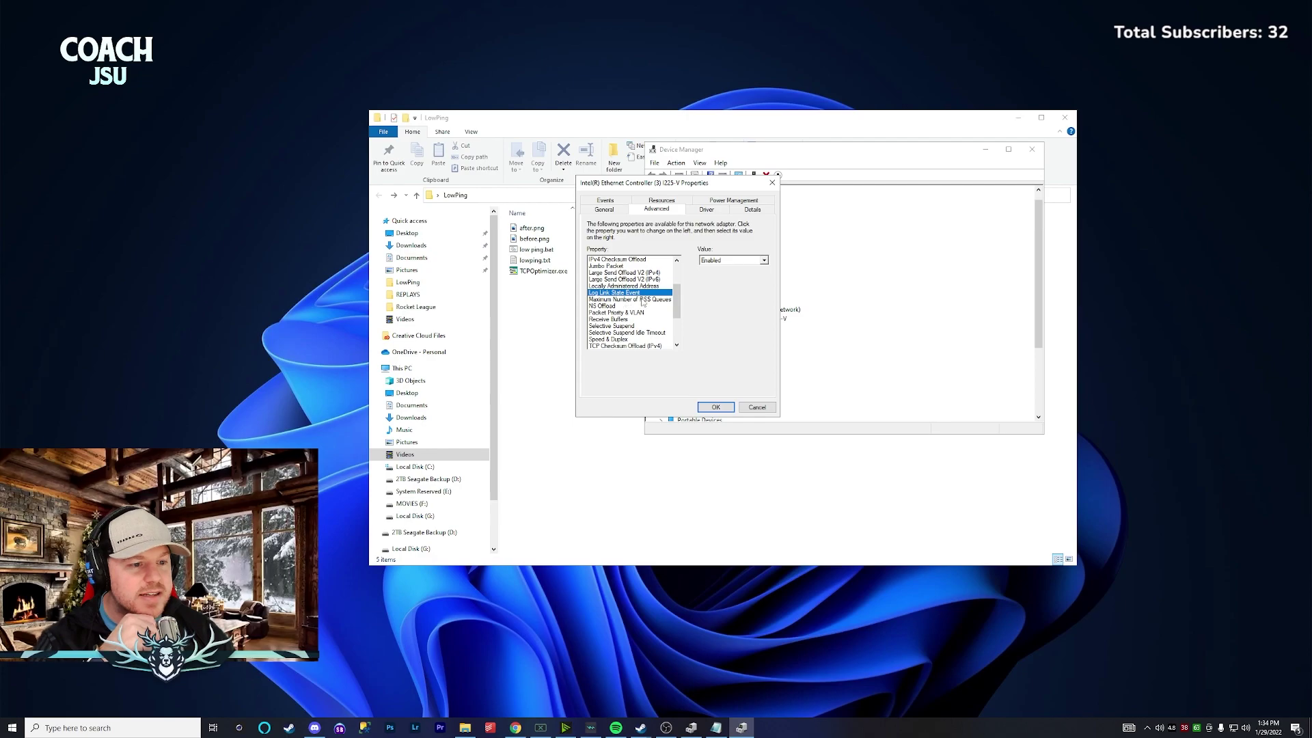
pyautogui.click(751, 263)
pyautogui.click(751, 269)
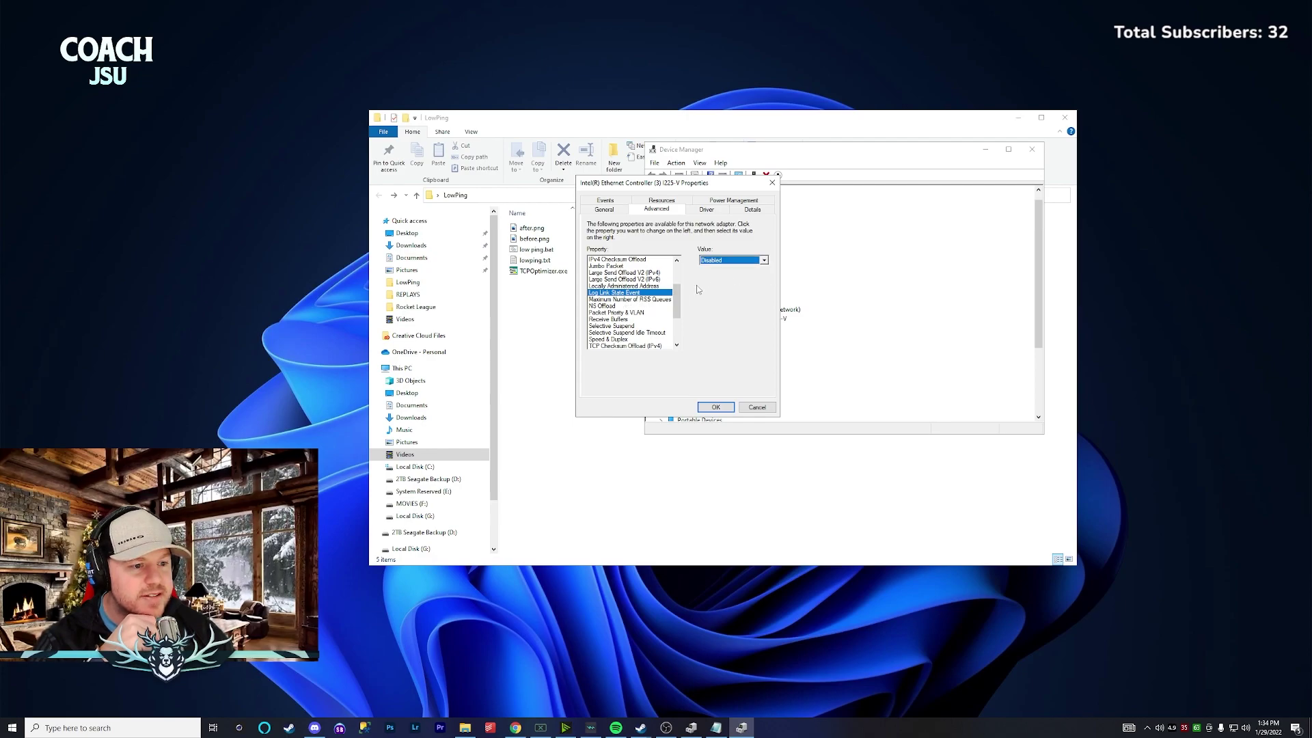
pyautogui.scroll(-1, 673, 306)
pyautogui.click(629, 280)
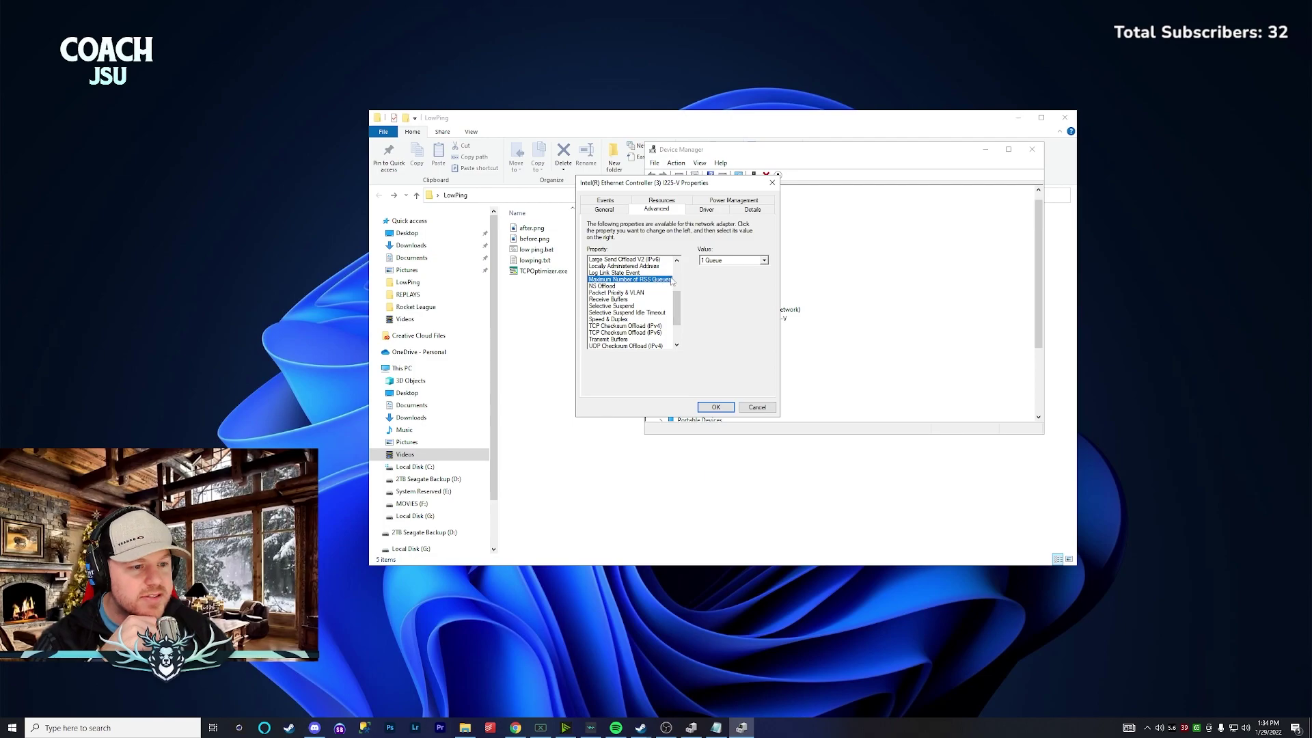
pyautogui.click(763, 260)
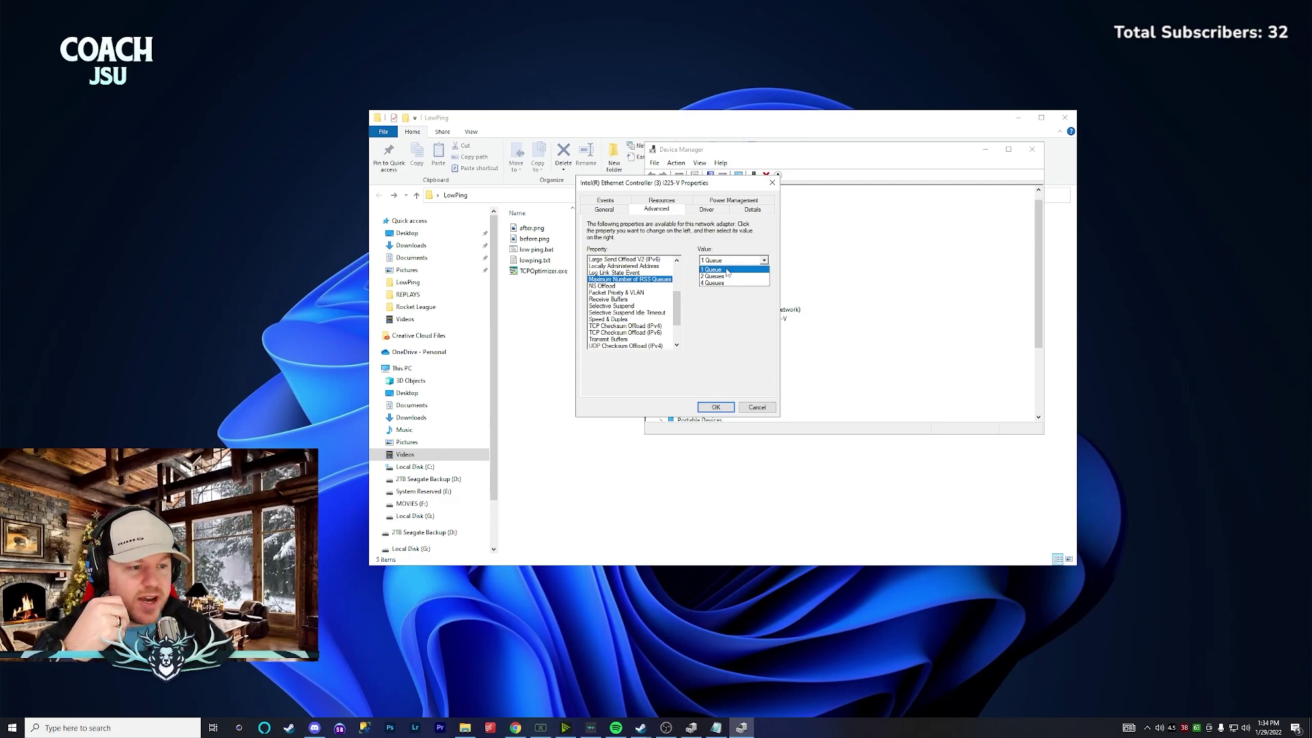
pyautogui.rightClick(10, 727)
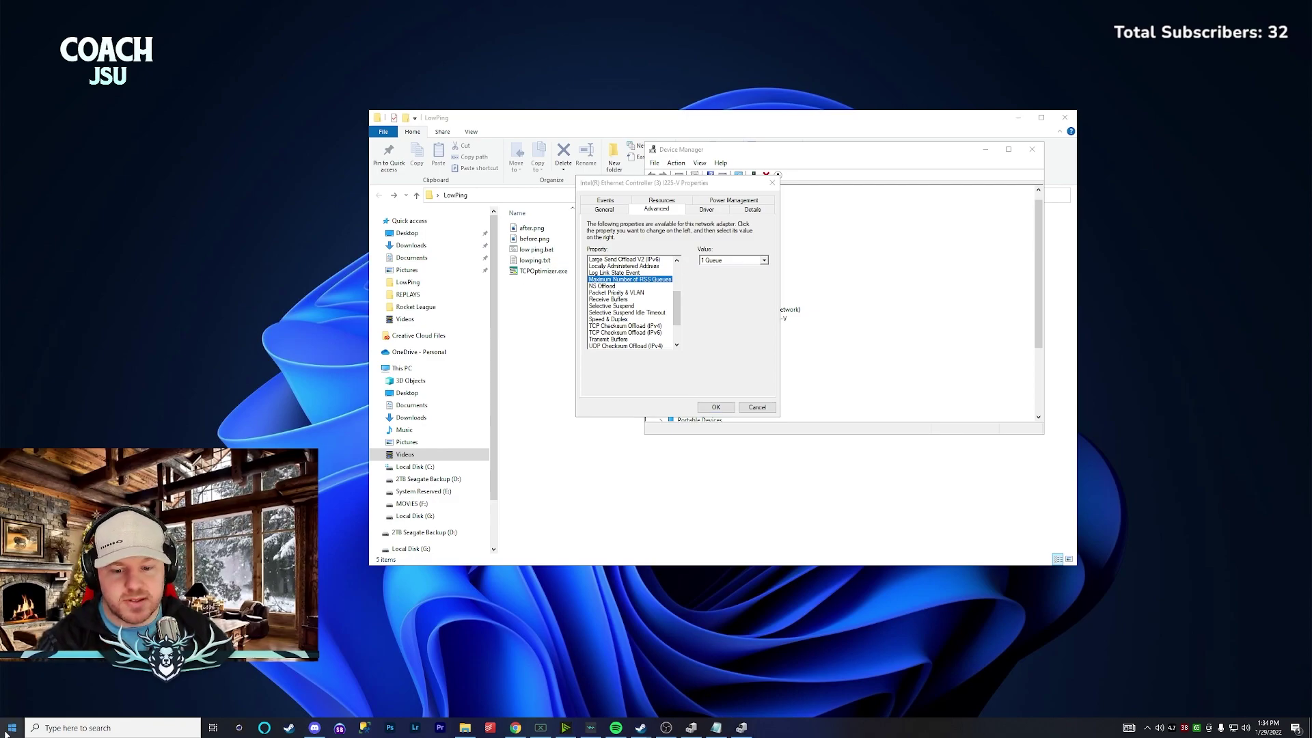
pyautogui.click(41, 614)
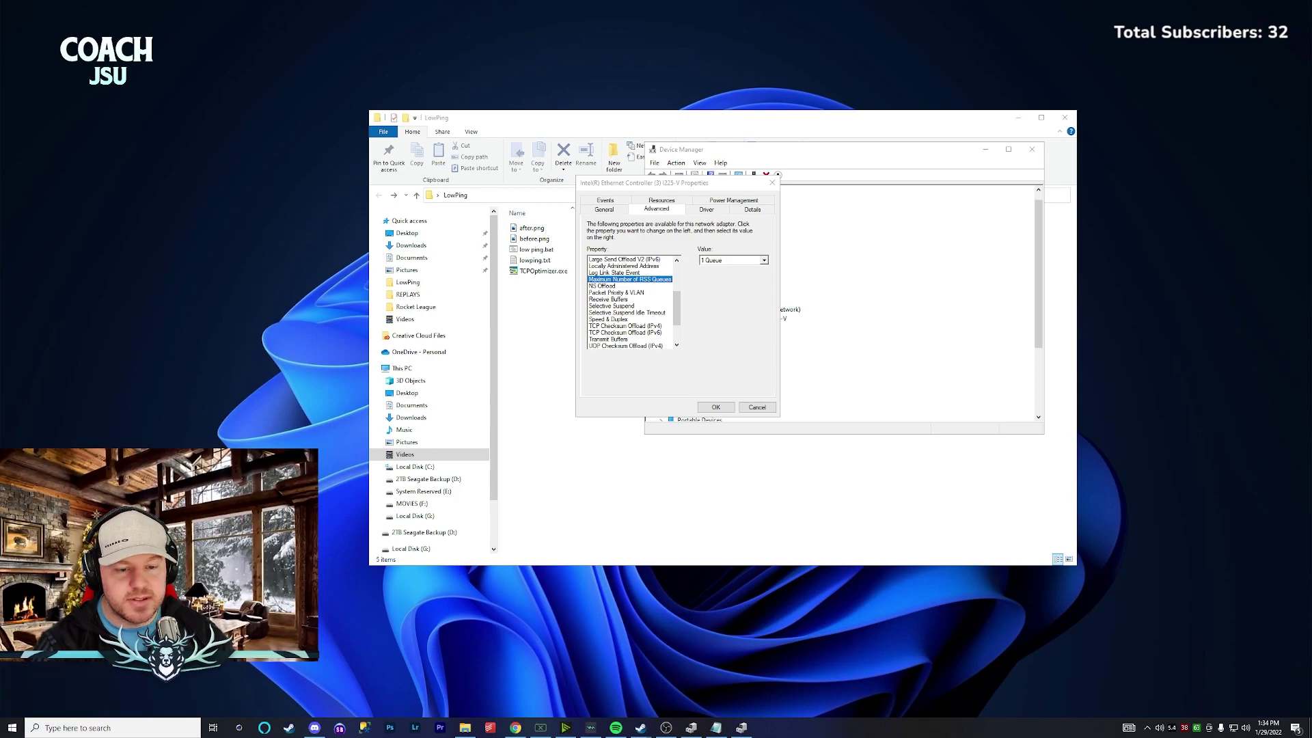
# Show Task Manager's CPU graph per logical processor and move the window to the left.
pyautogui.click(705, 171)
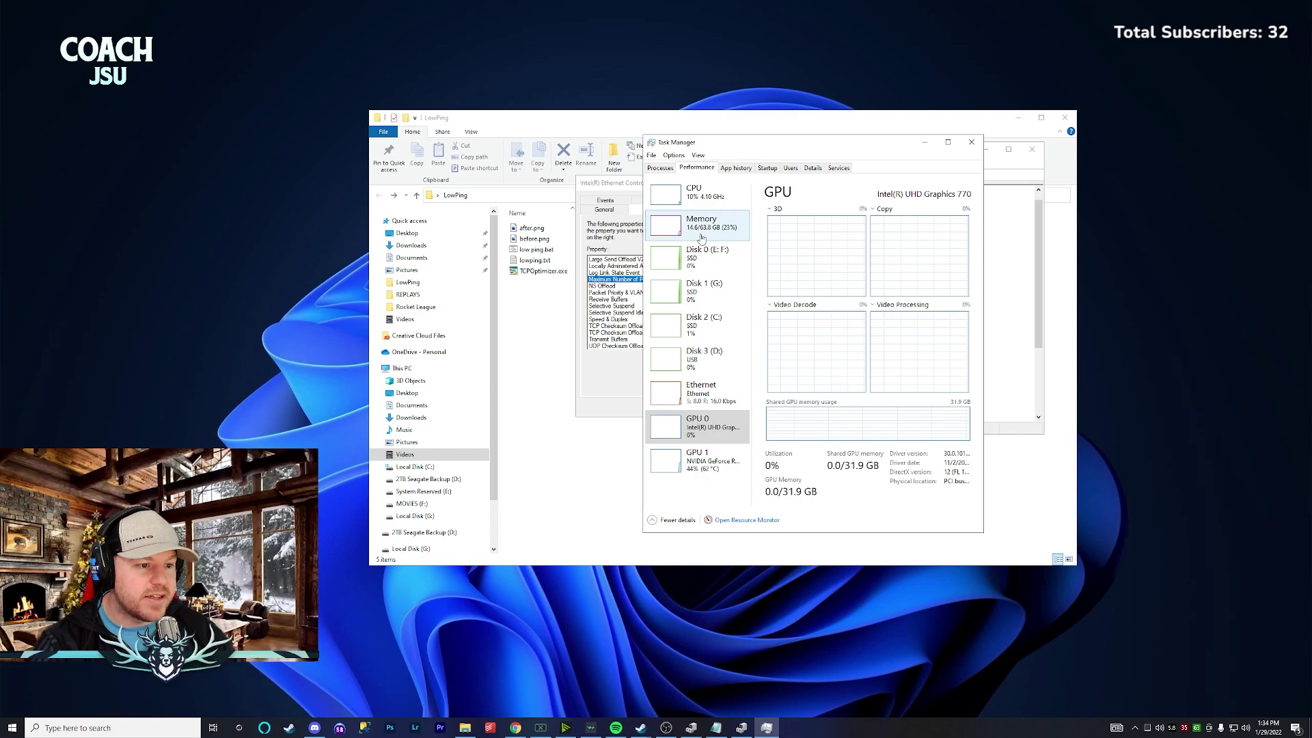
pyautogui.click(697, 194)
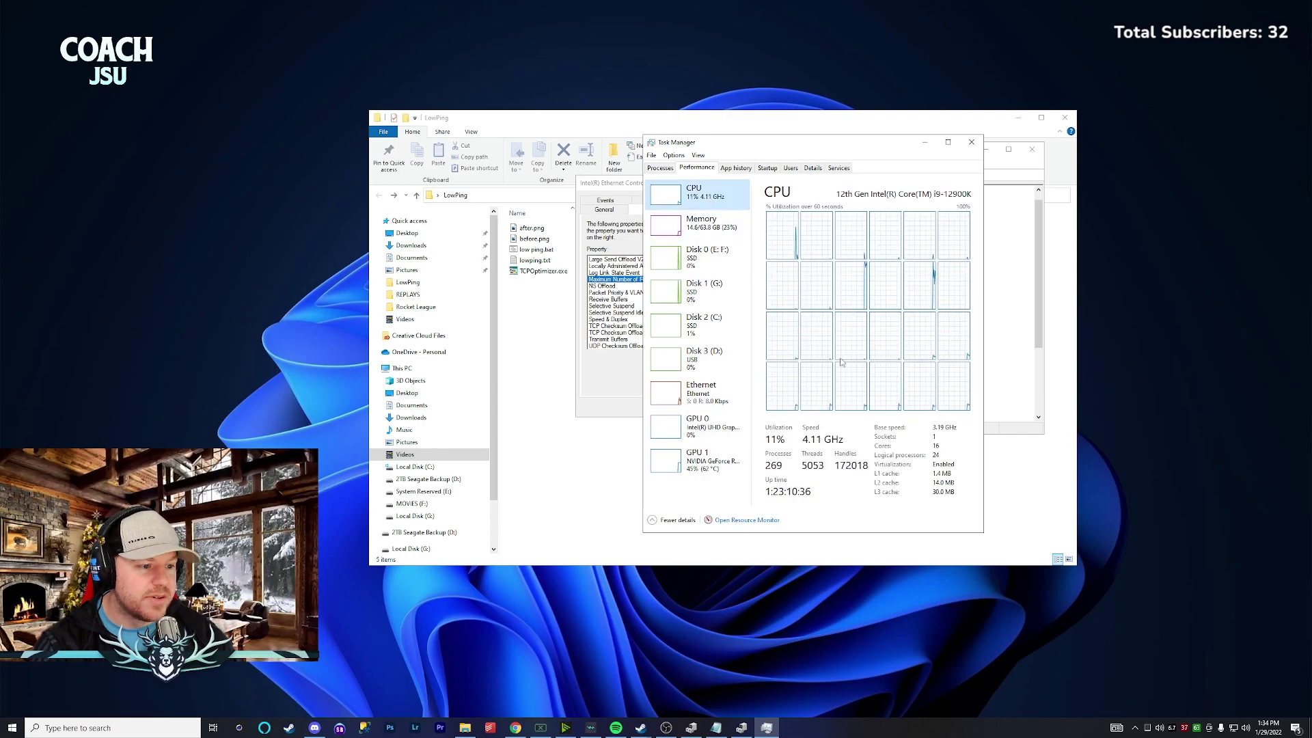
pyautogui.rightClick(804, 198)
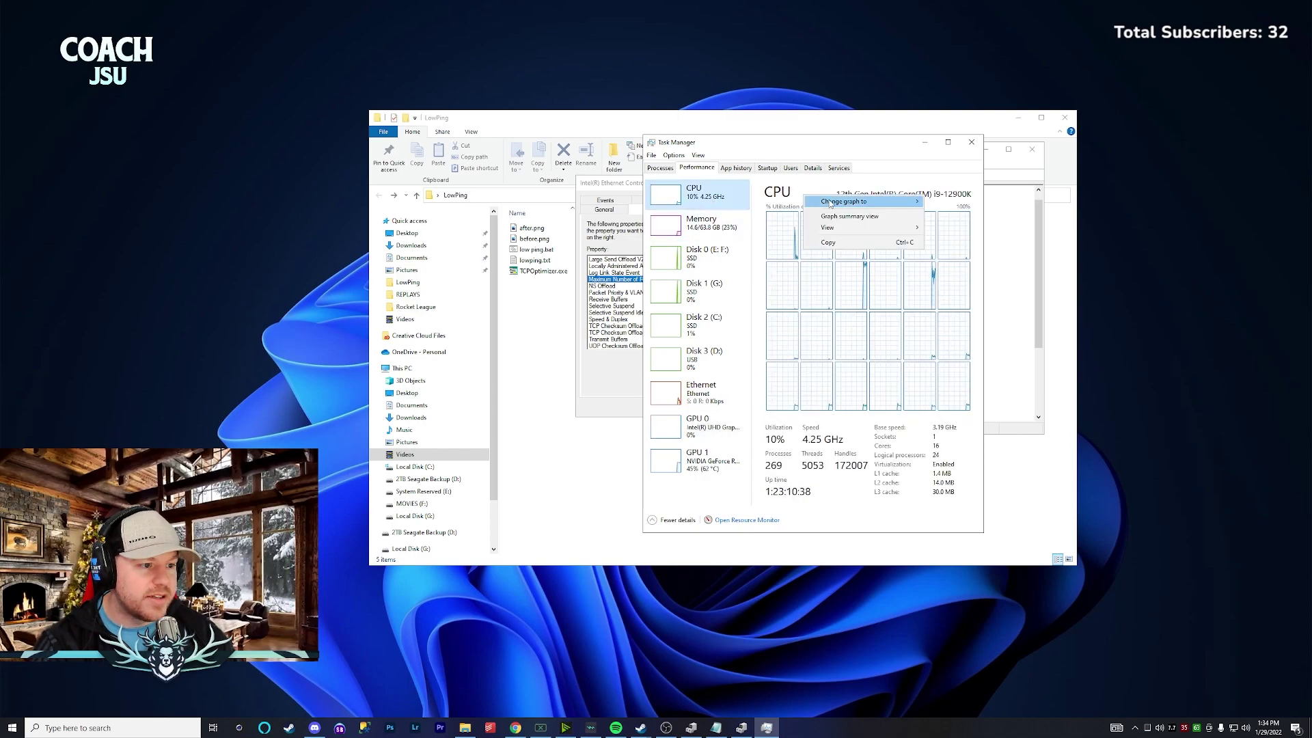
pyautogui.moveTo(833, 202)
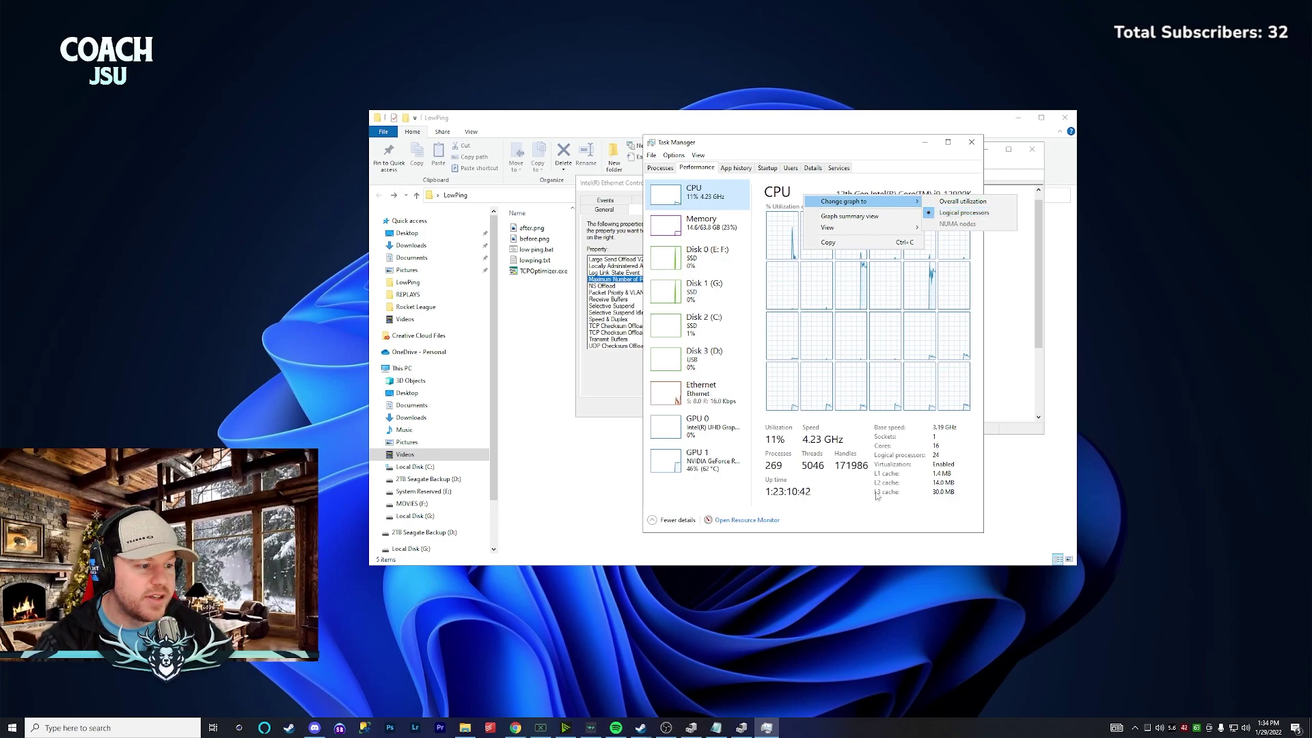
pyautogui.click(909, 491)
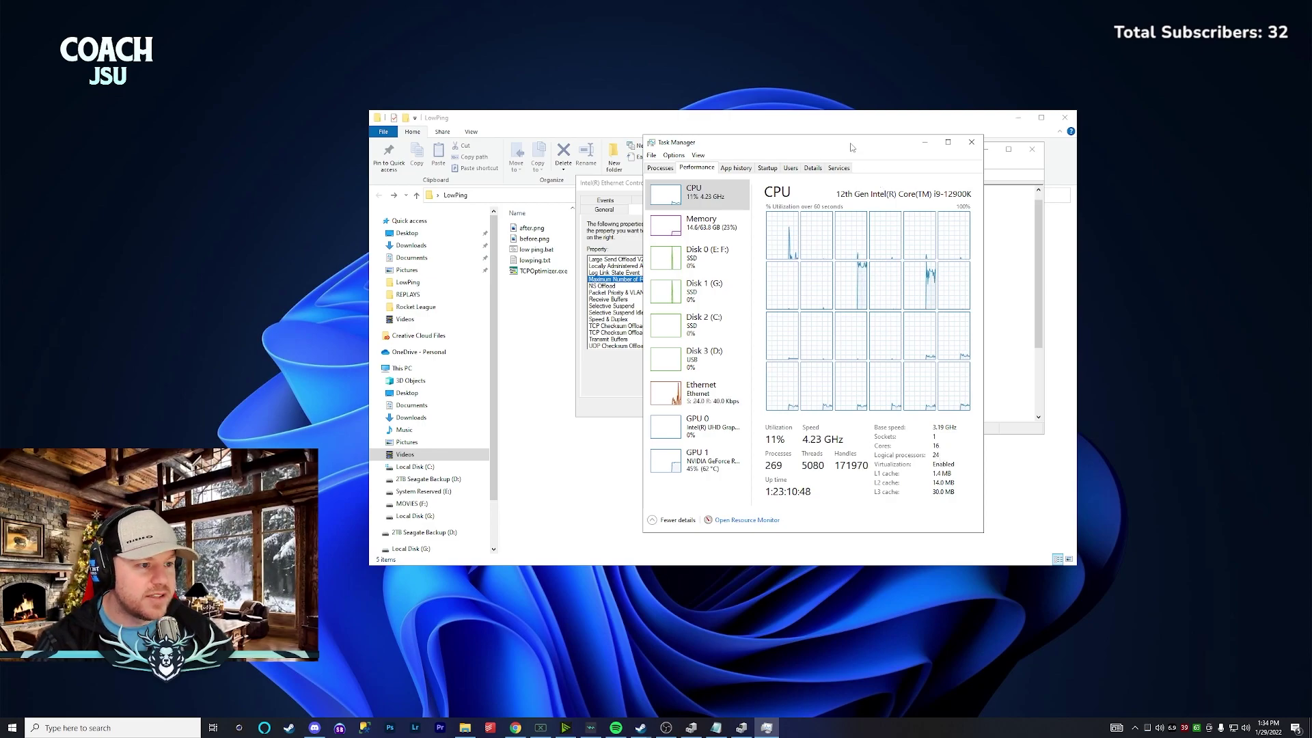
pyautogui.moveTo(850, 145); pyautogui.dragTo(360, 146)
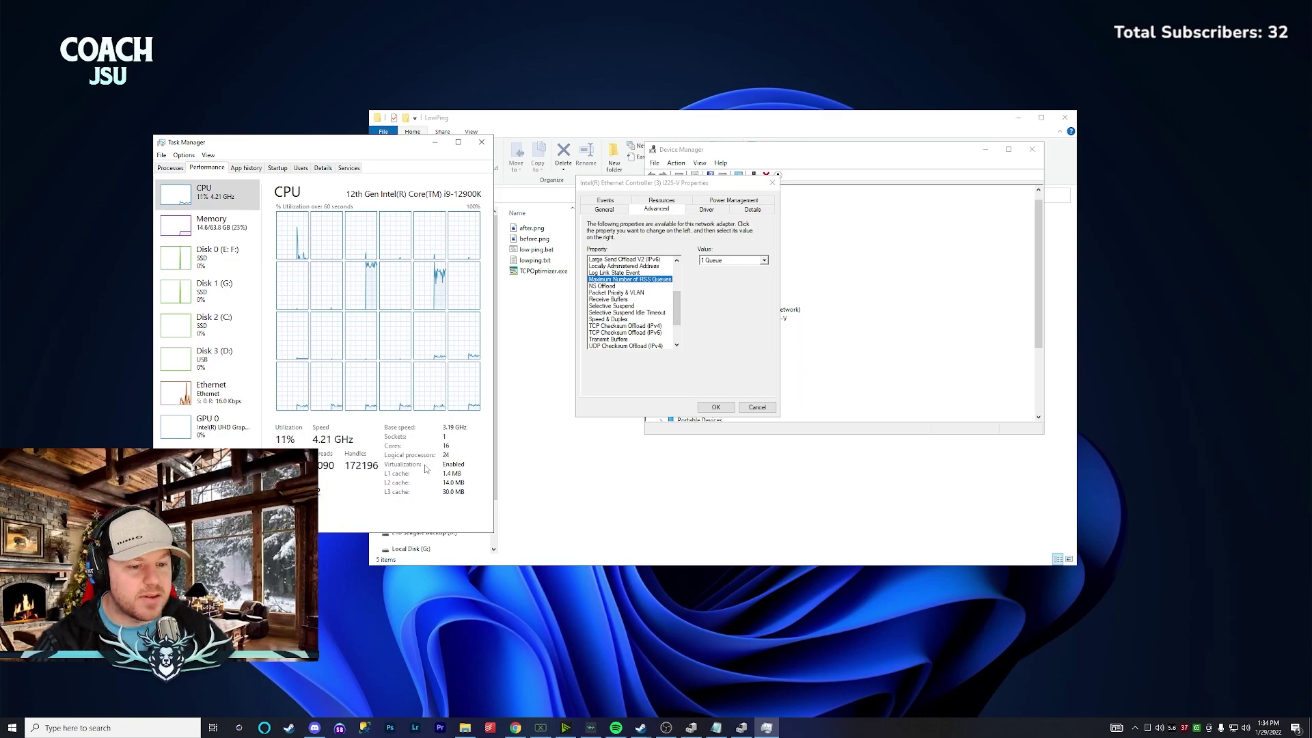
# Review RSS queues, NS Offload and Receive Buffers, and pick a Packet Priority & VLAN value.
pyautogui.click(754, 261)
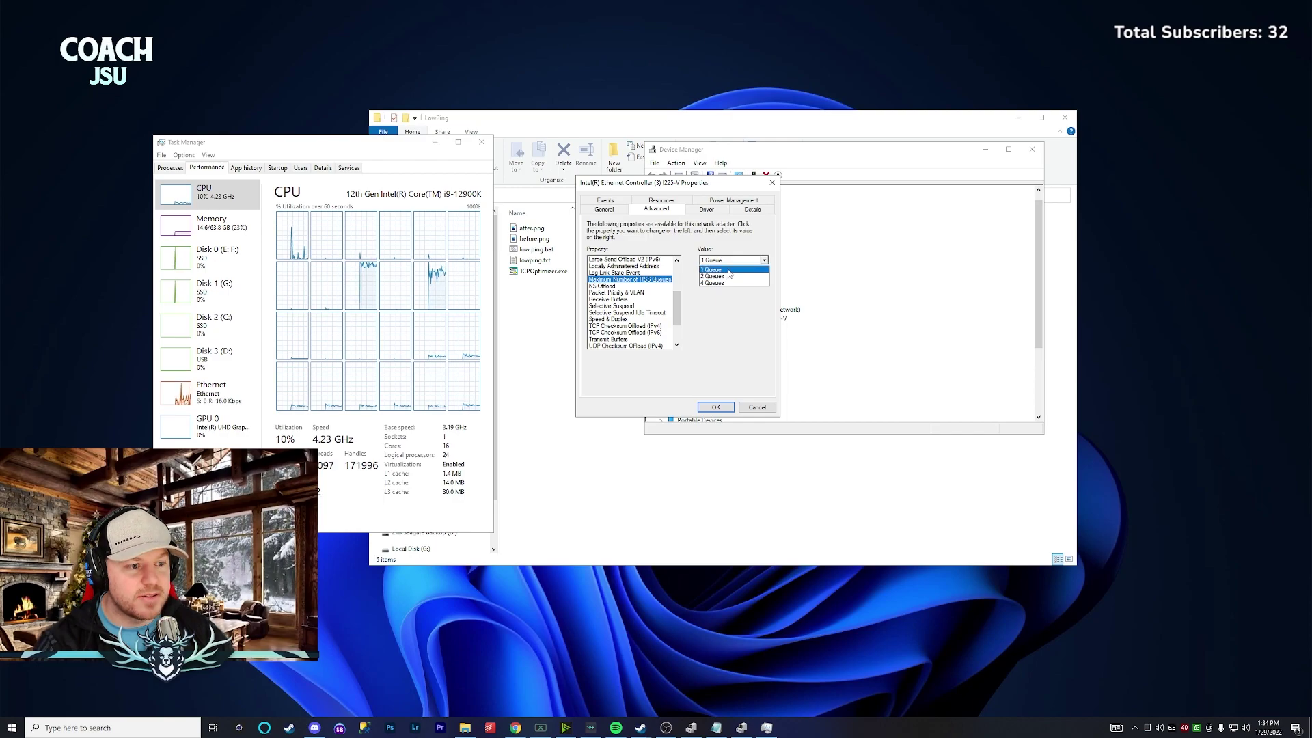
pyautogui.click(620, 286)
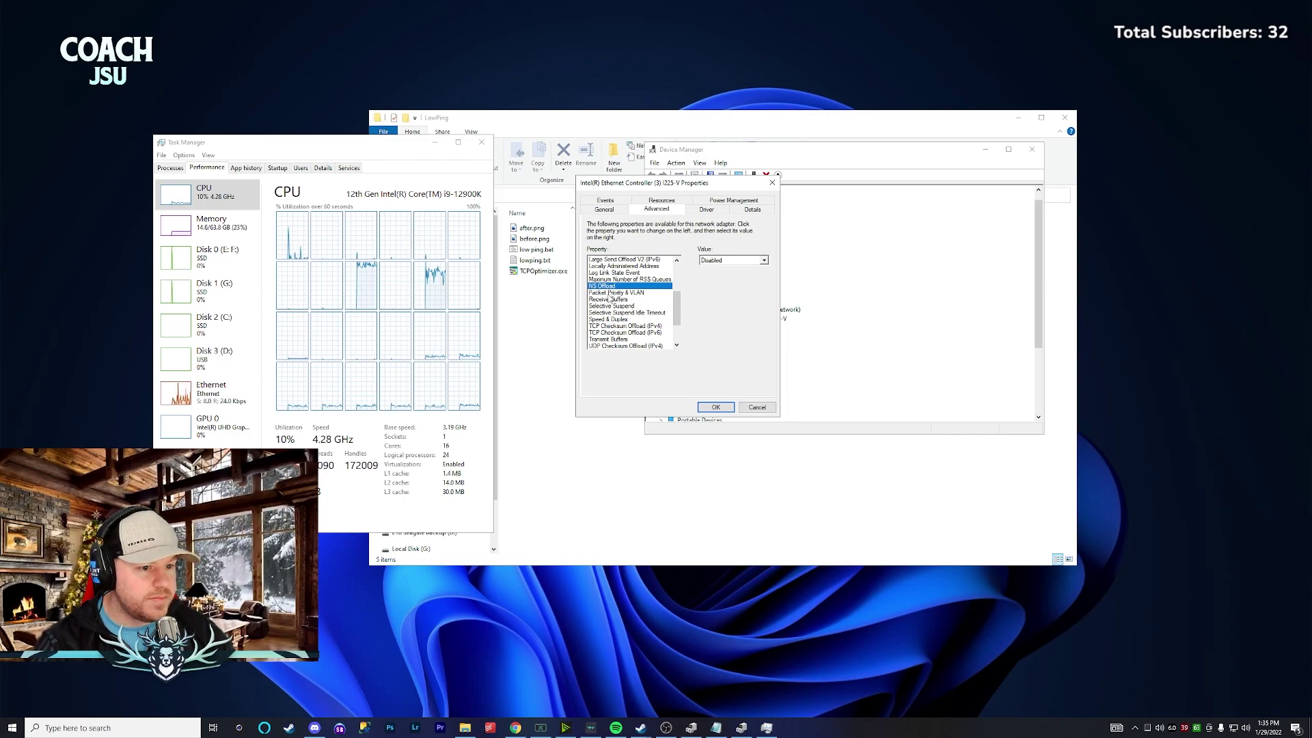
pyautogui.click(623, 293)
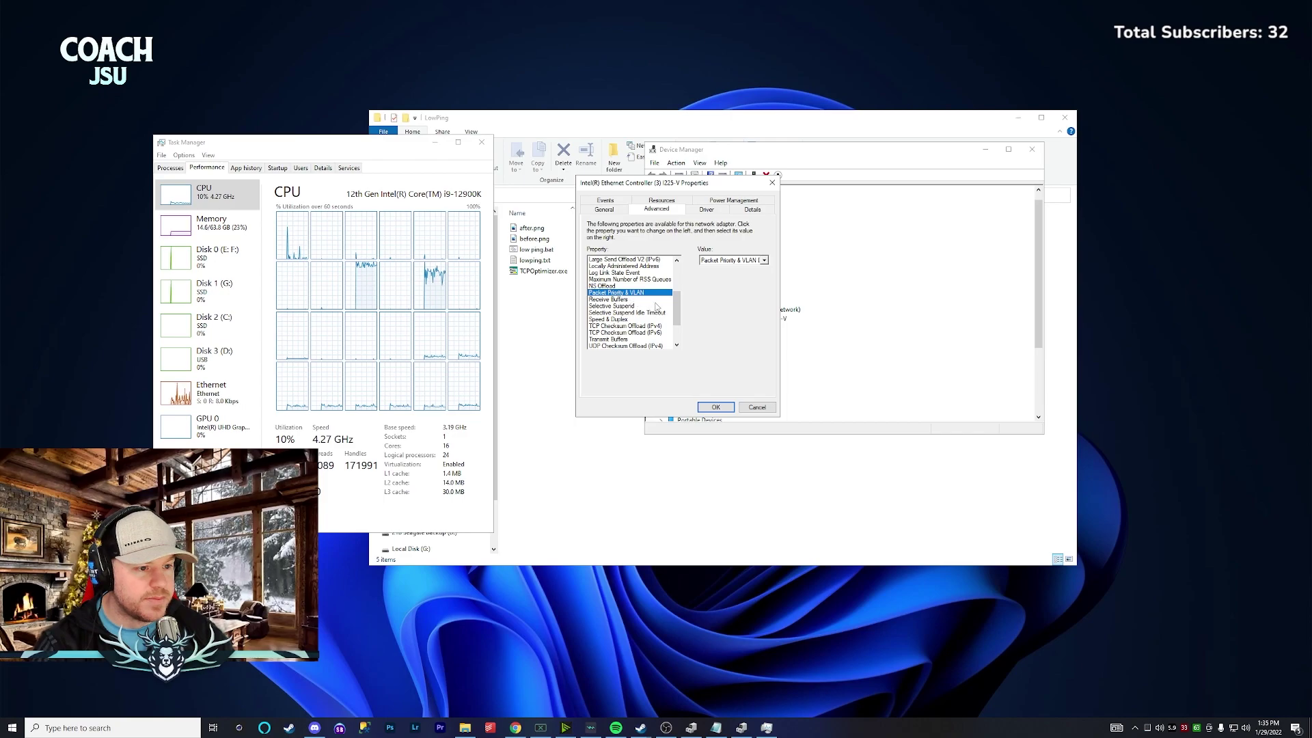
pyautogui.click(764, 261)
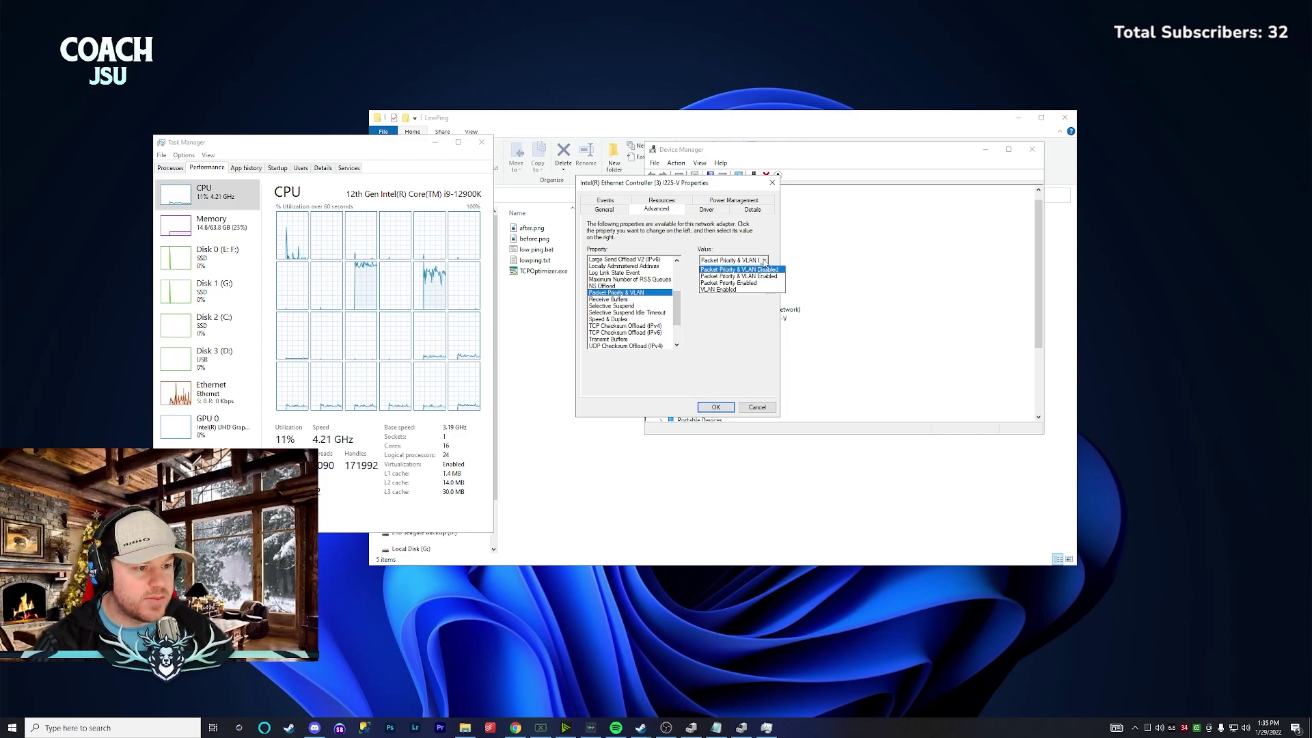
pyautogui.click(752, 270)
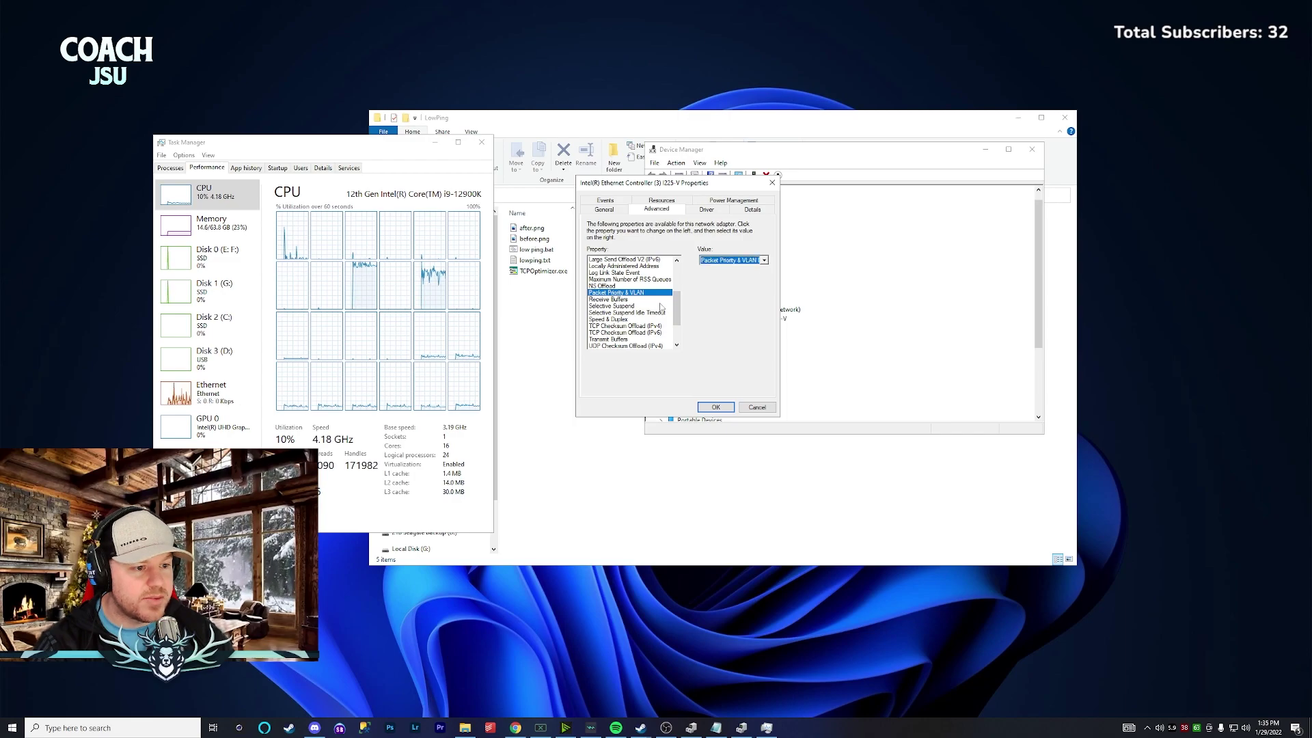
pyautogui.click(656, 300)
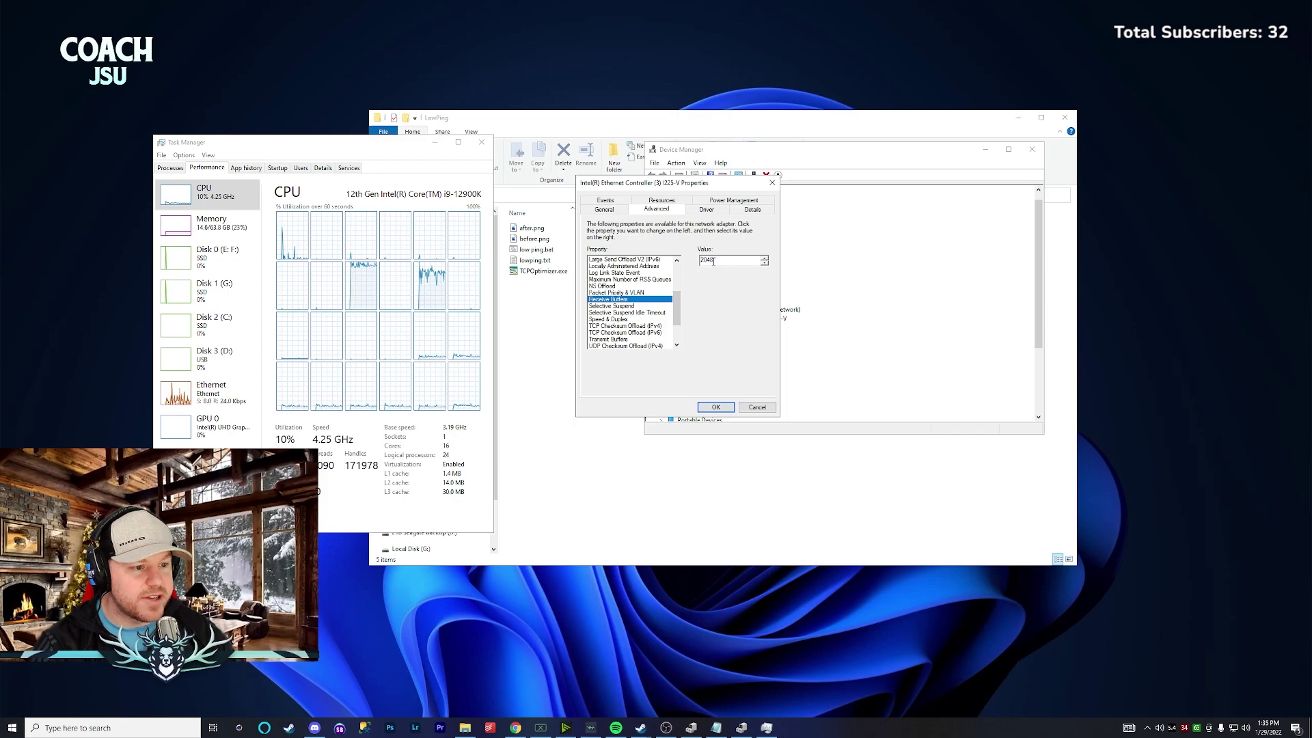
pyautogui.scroll(-1, 676, 307)
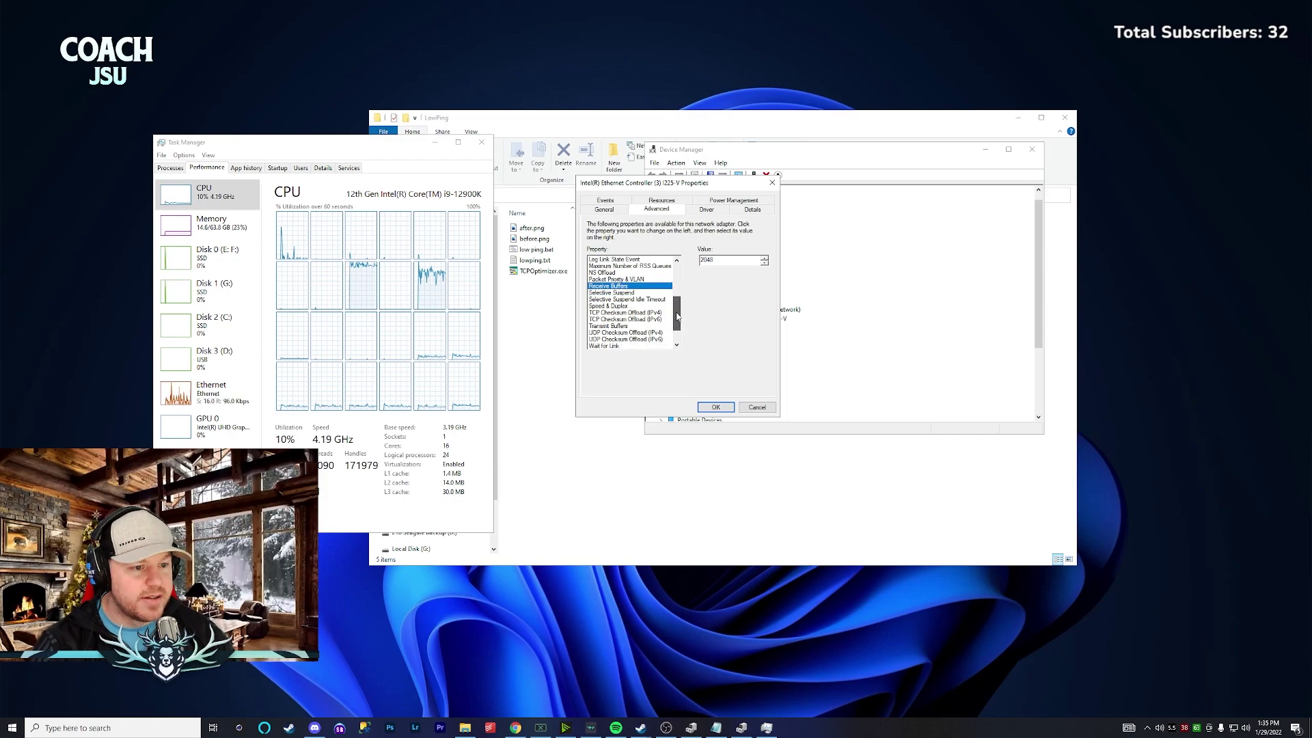
# Review Selective Suspend and its idle timeout, keeping Speed & Duplex at Auto Negotiation.
pyautogui.click(626, 293)
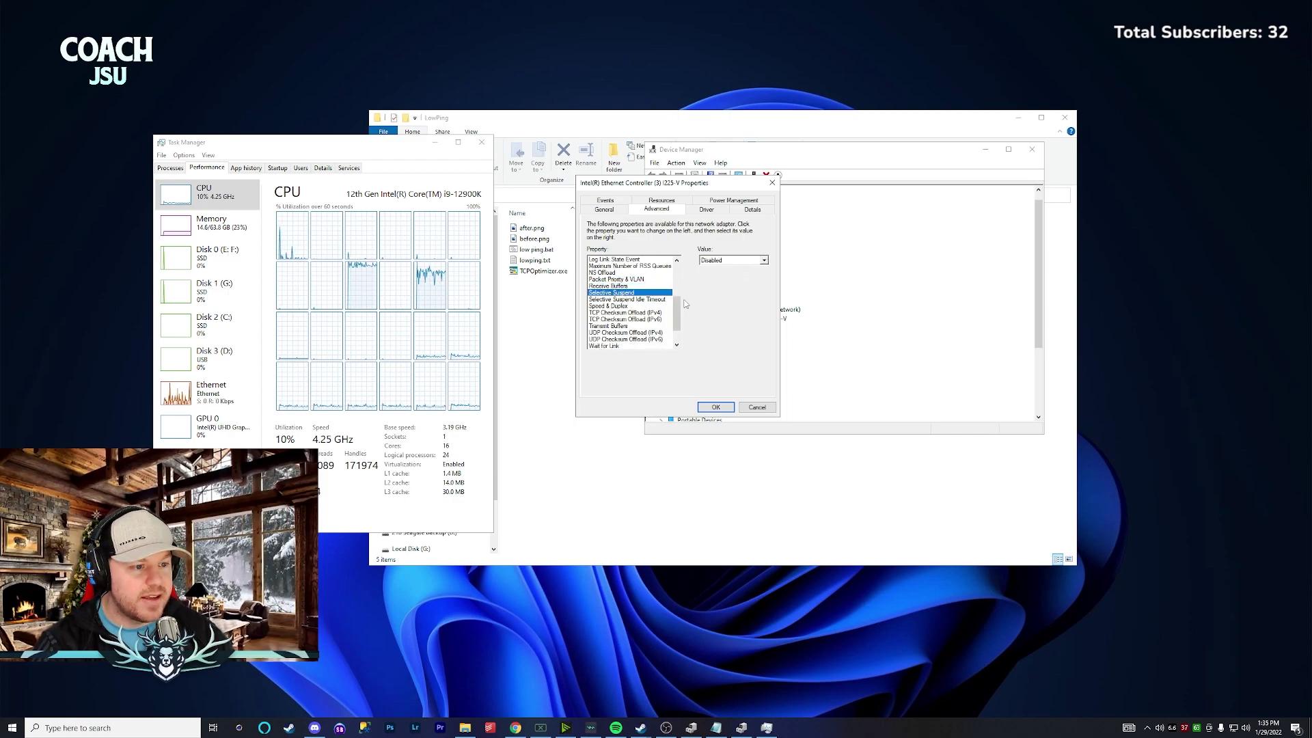
pyautogui.click(649, 300)
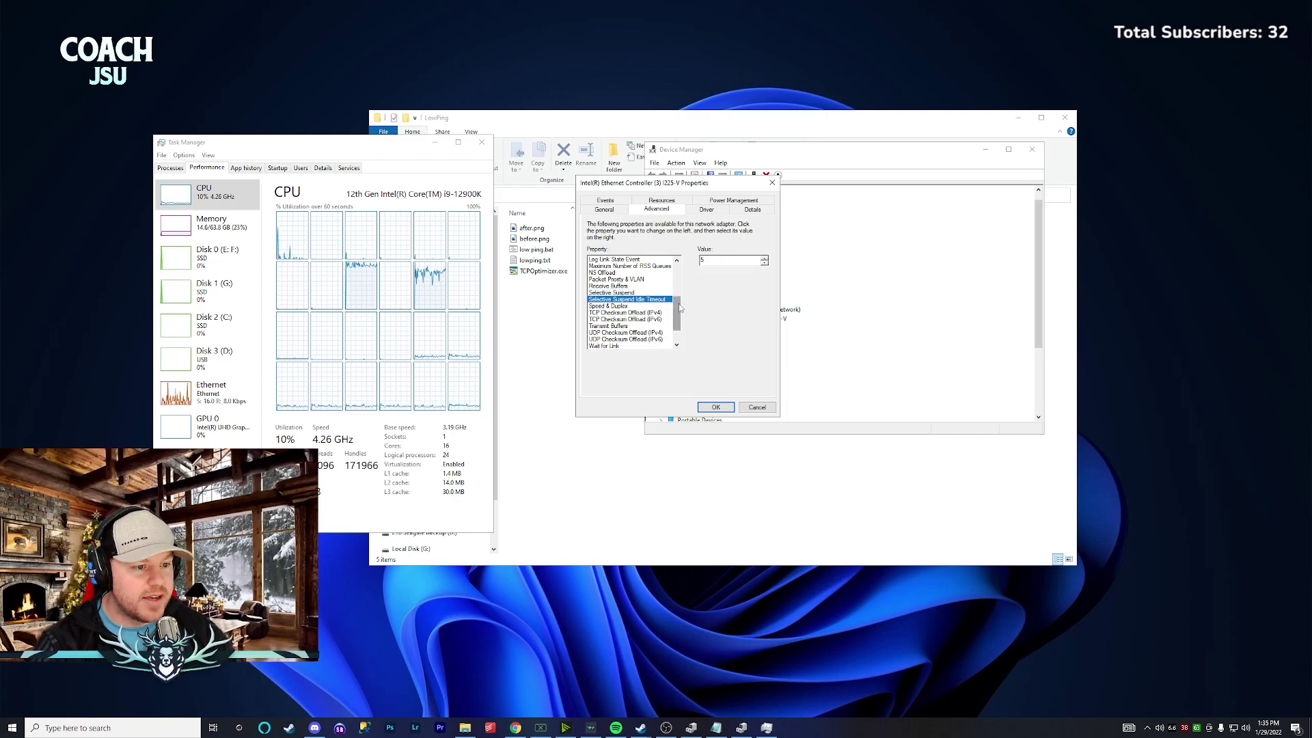
pyautogui.scroll(-1, 649, 301)
pyautogui.click(644, 285)
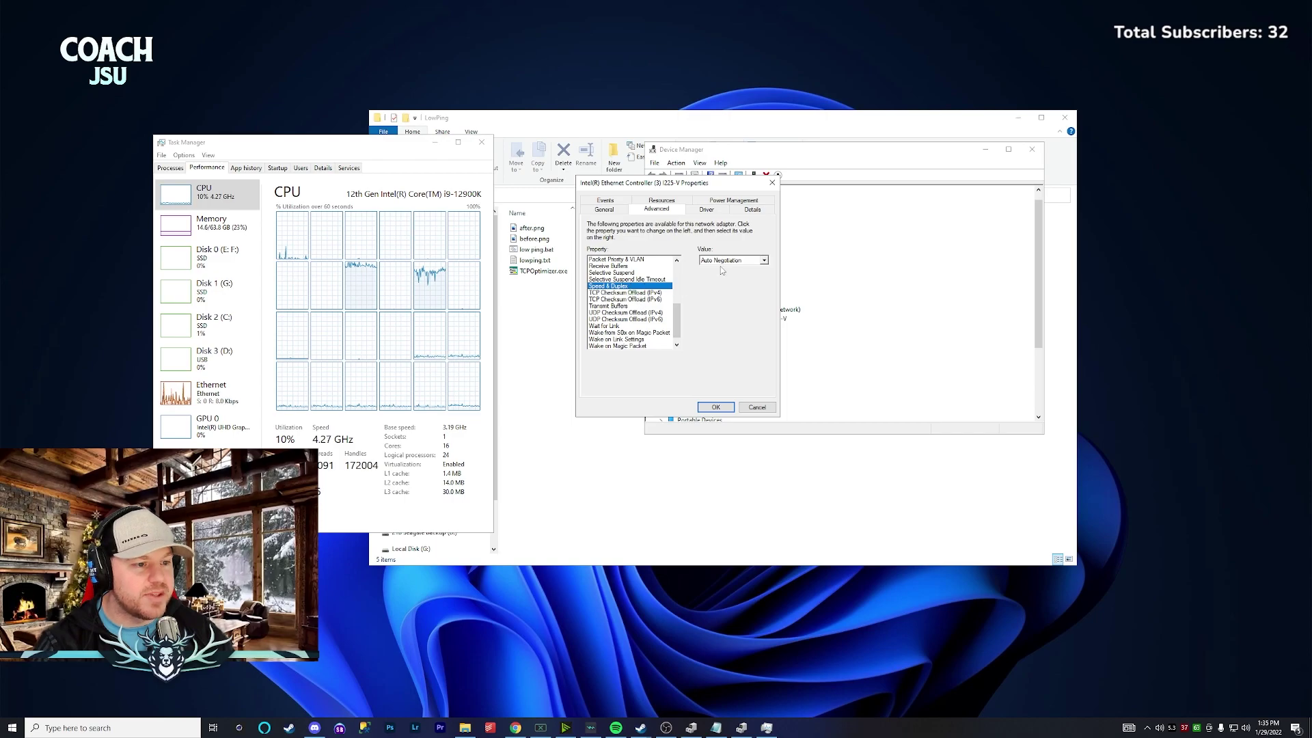
pyautogui.click(764, 261)
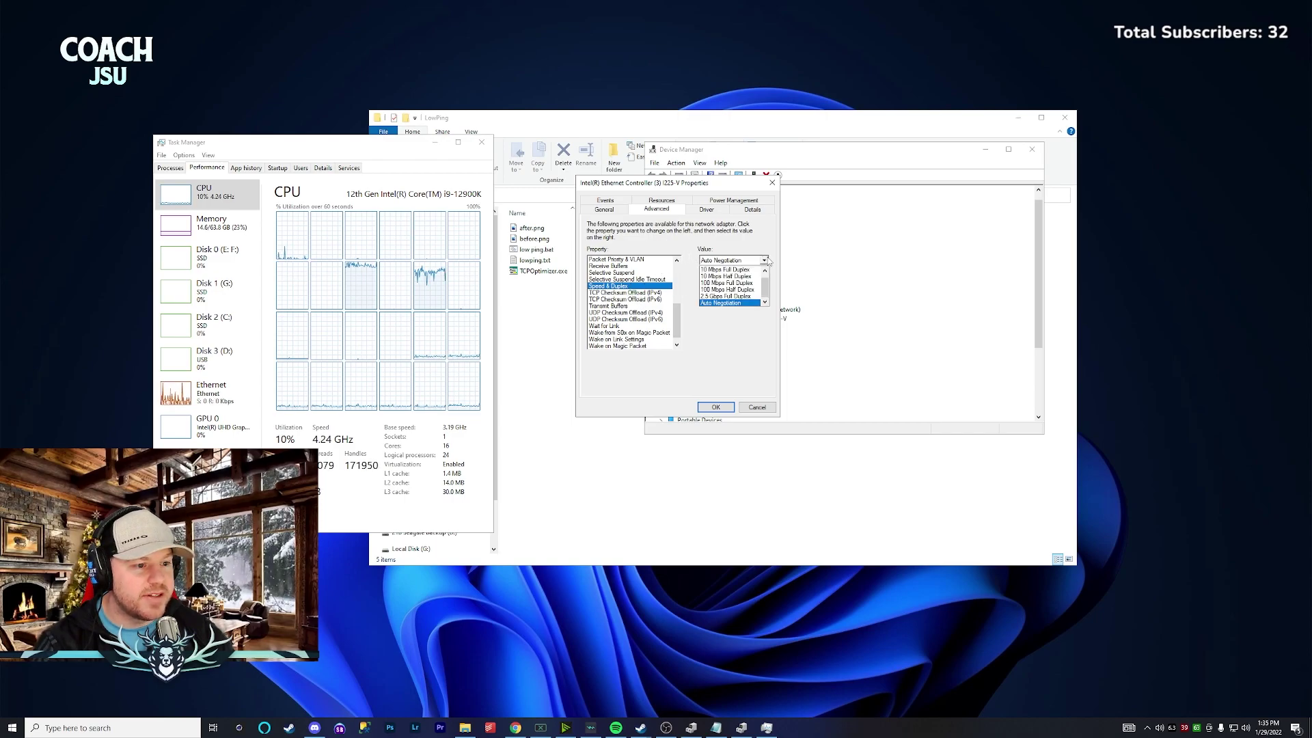
pyautogui.scroll(1, 769, 287)
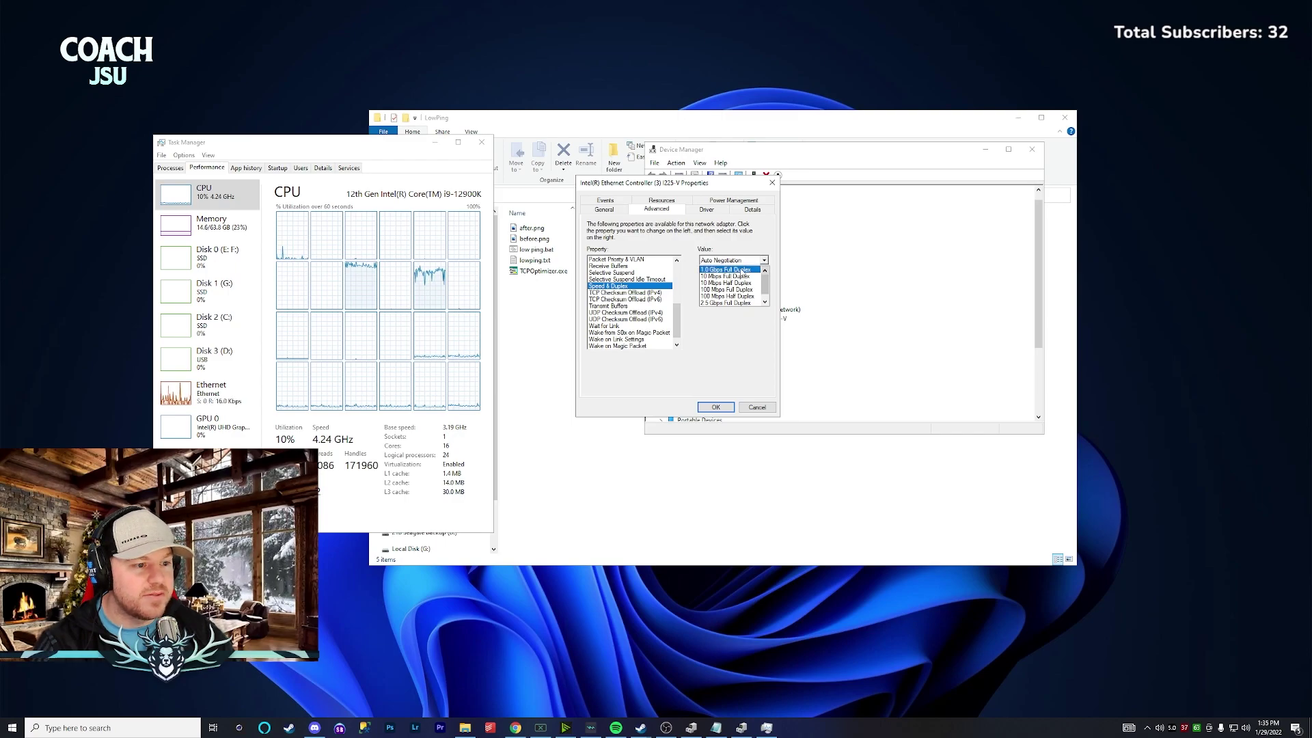
pyautogui.scroll(-1, 750, 287)
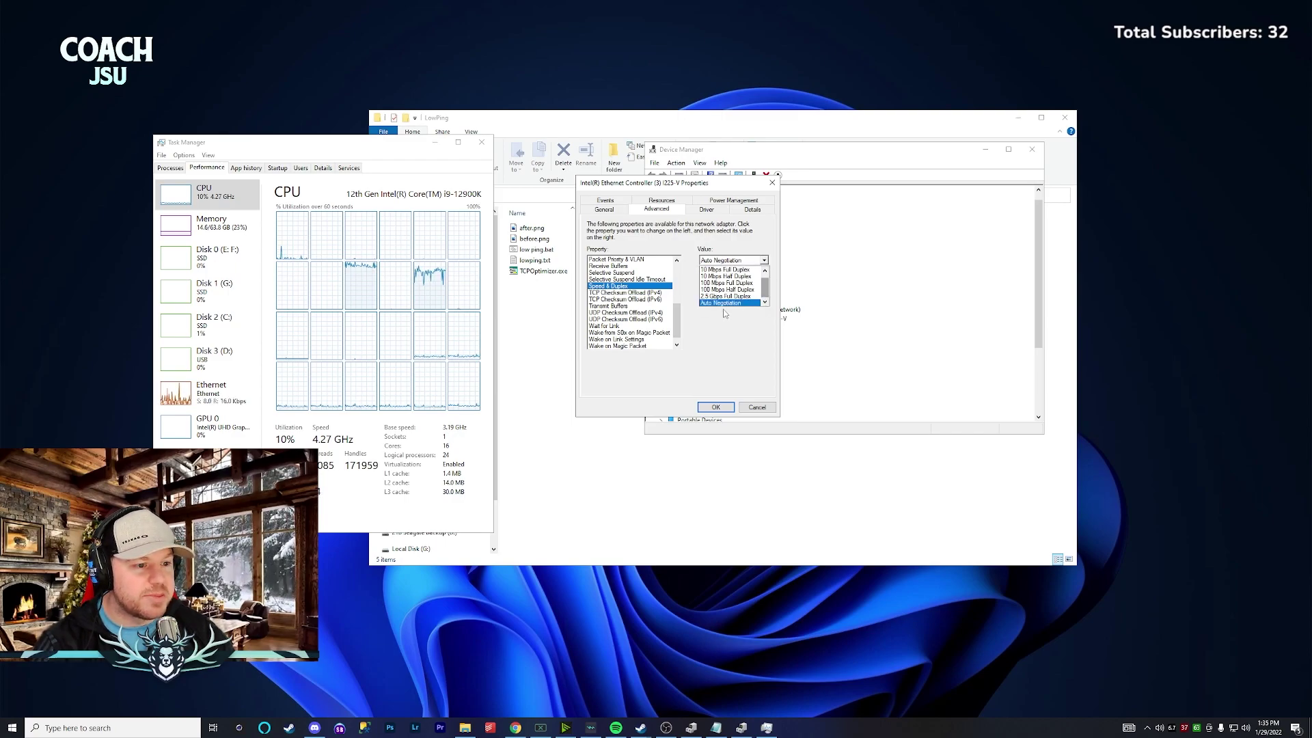
pyautogui.click(737, 346)
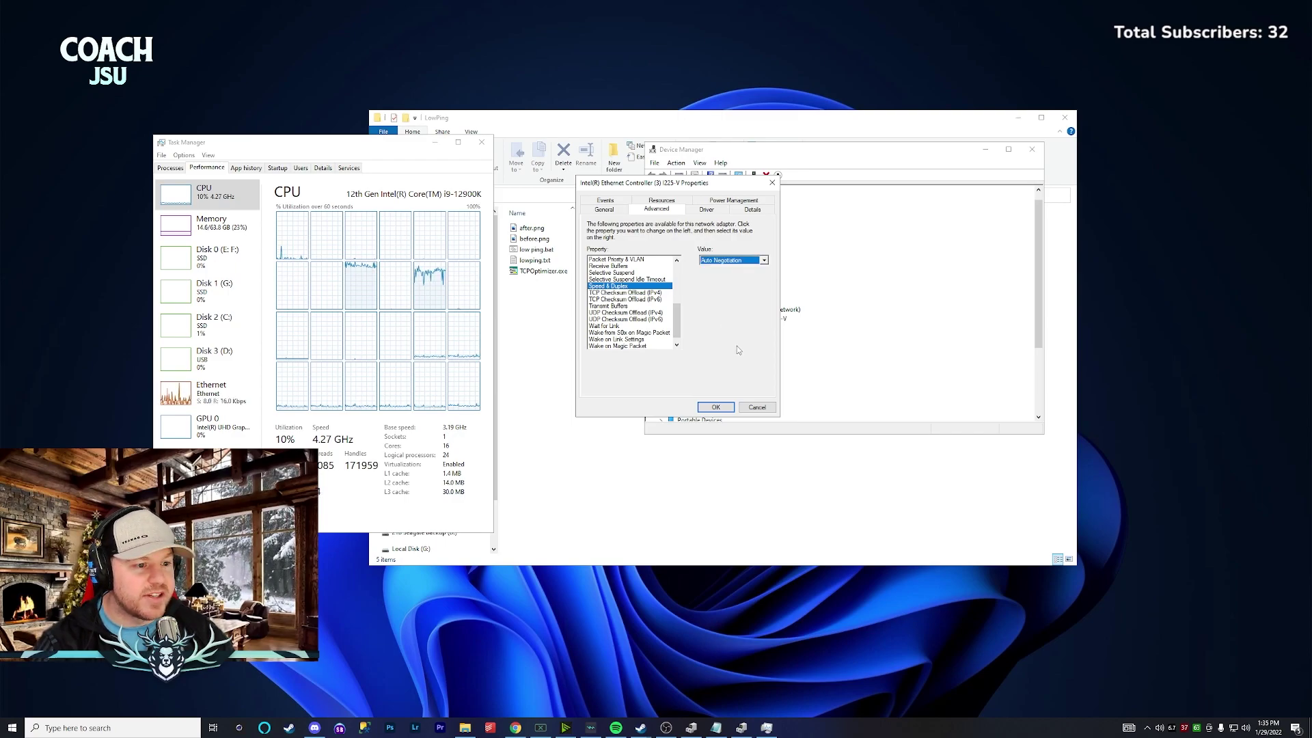
# Review the TCP and UDP checksum offloads, Transmit Buffers and Wait for Link settings.
pyautogui.click(645, 293)
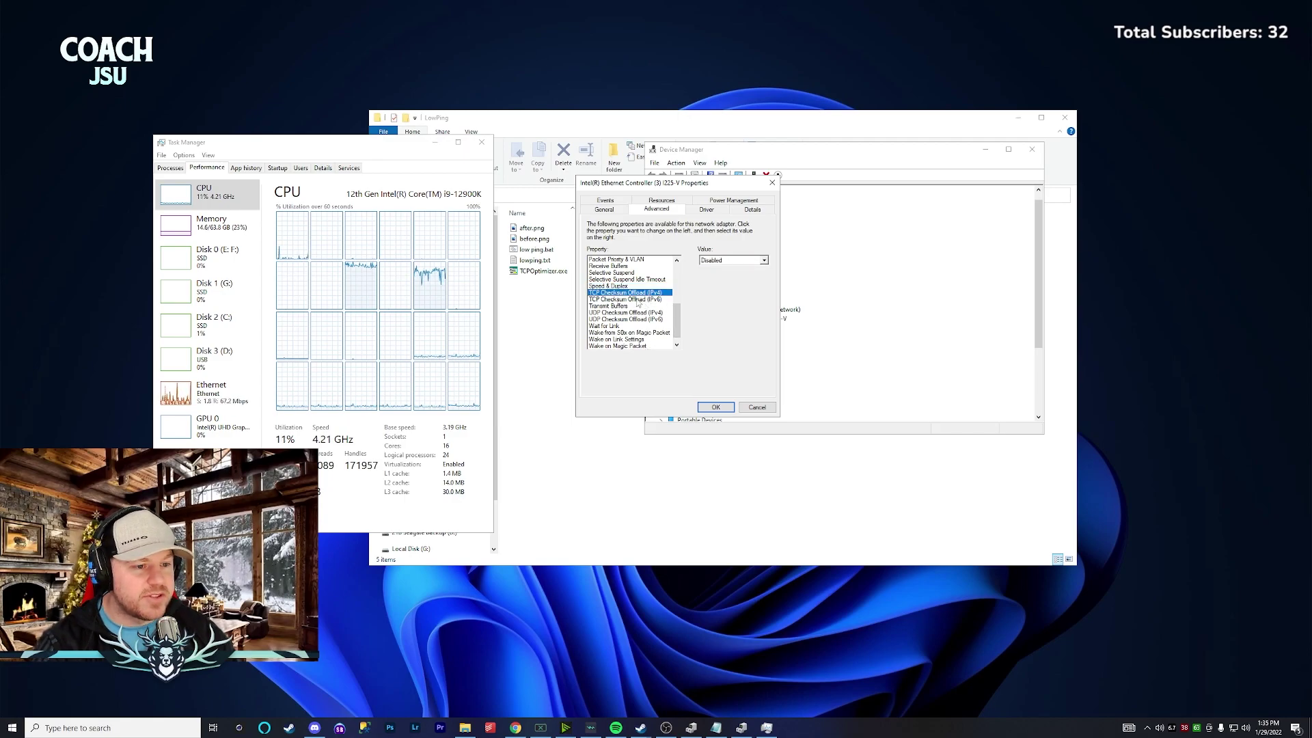
pyautogui.click(651, 299)
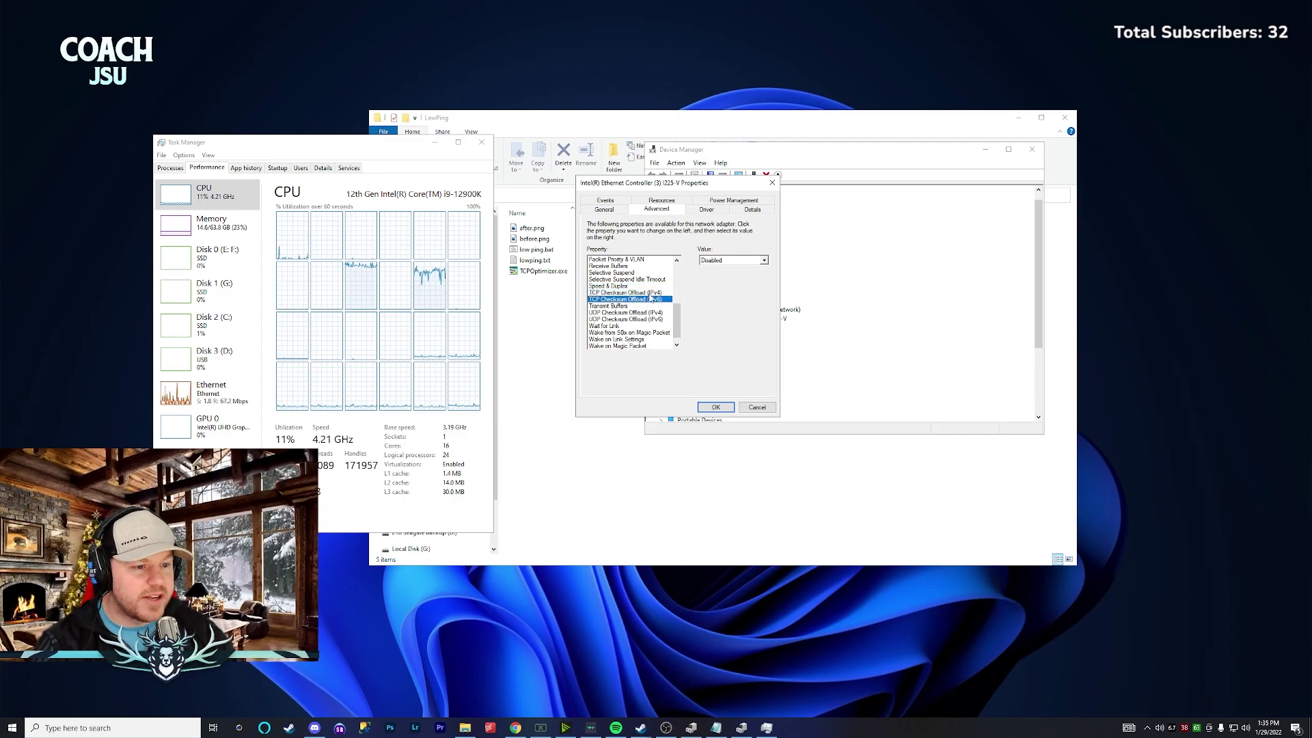
pyautogui.click(640, 306)
pyautogui.scroll(-1, 677, 328)
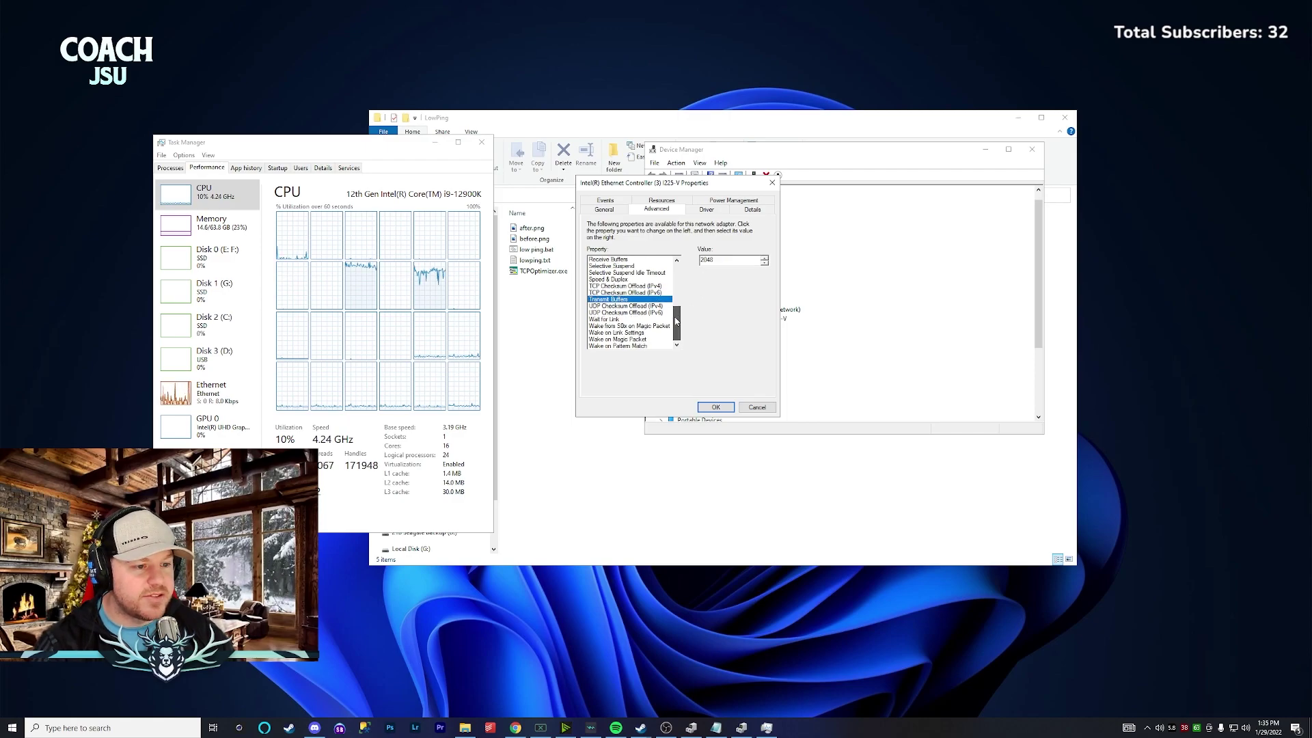
pyautogui.click(645, 307)
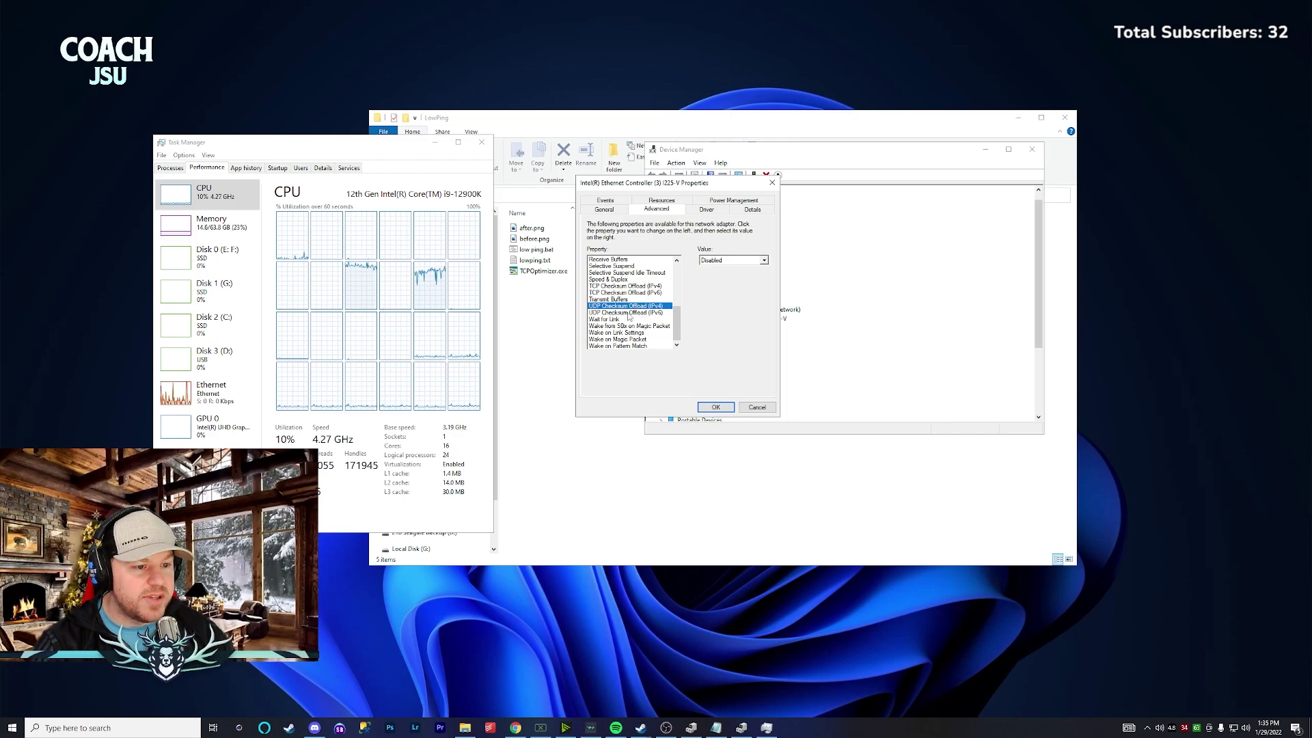
pyautogui.click(648, 313)
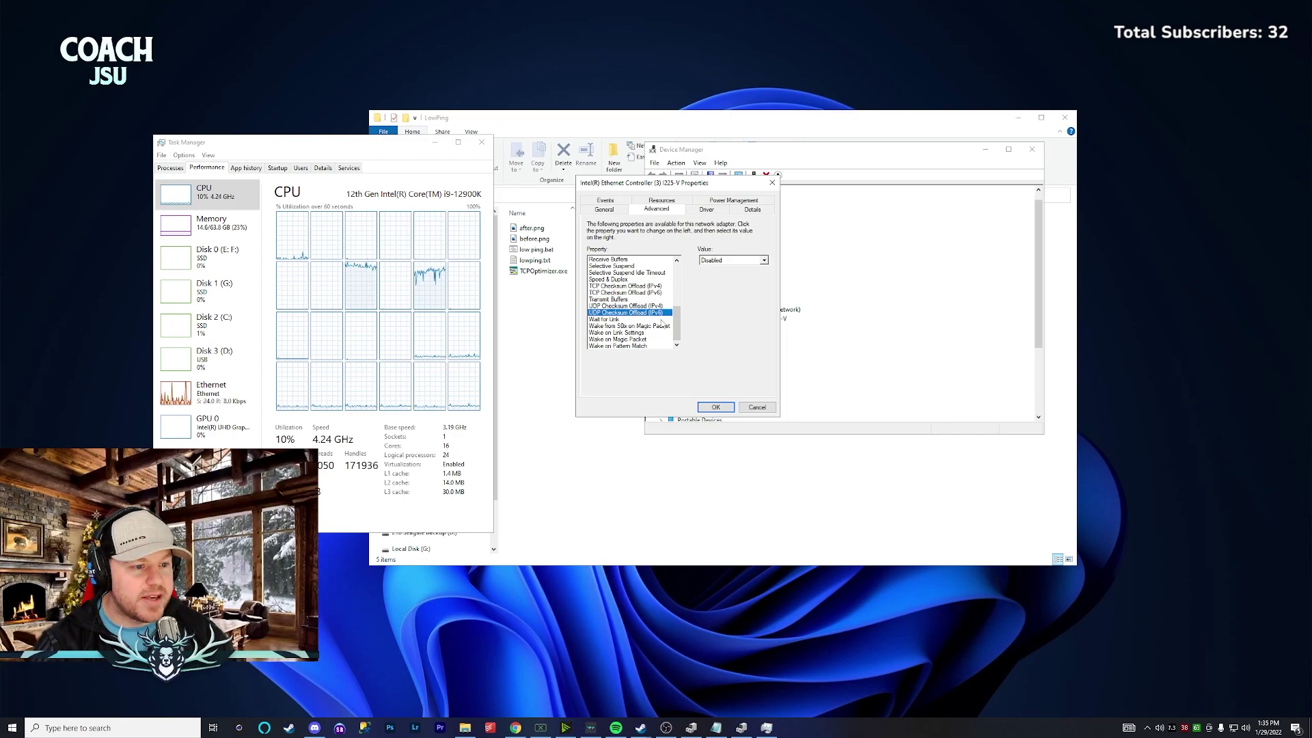
pyautogui.click(653, 319)
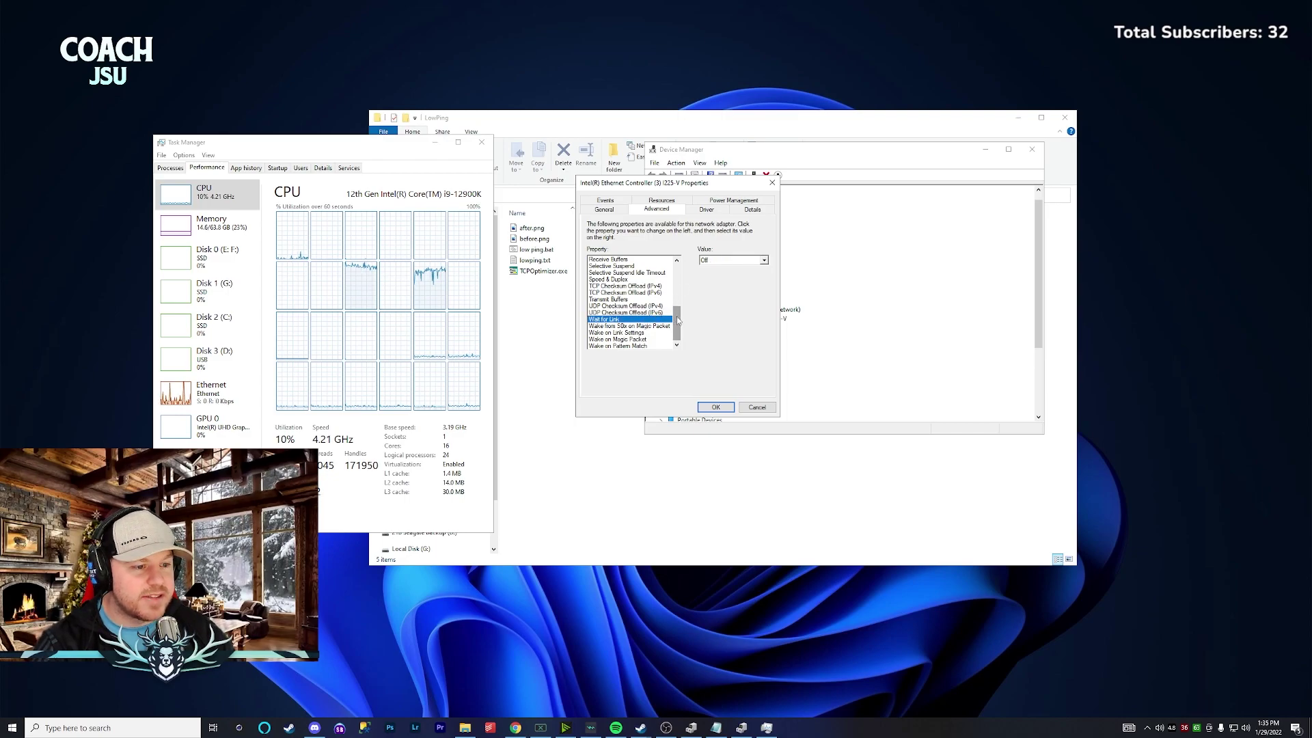
# Review the S0ix, Magic Packet, Link and Pattern Match wake options, then apply with OK.
pyautogui.click(649, 326)
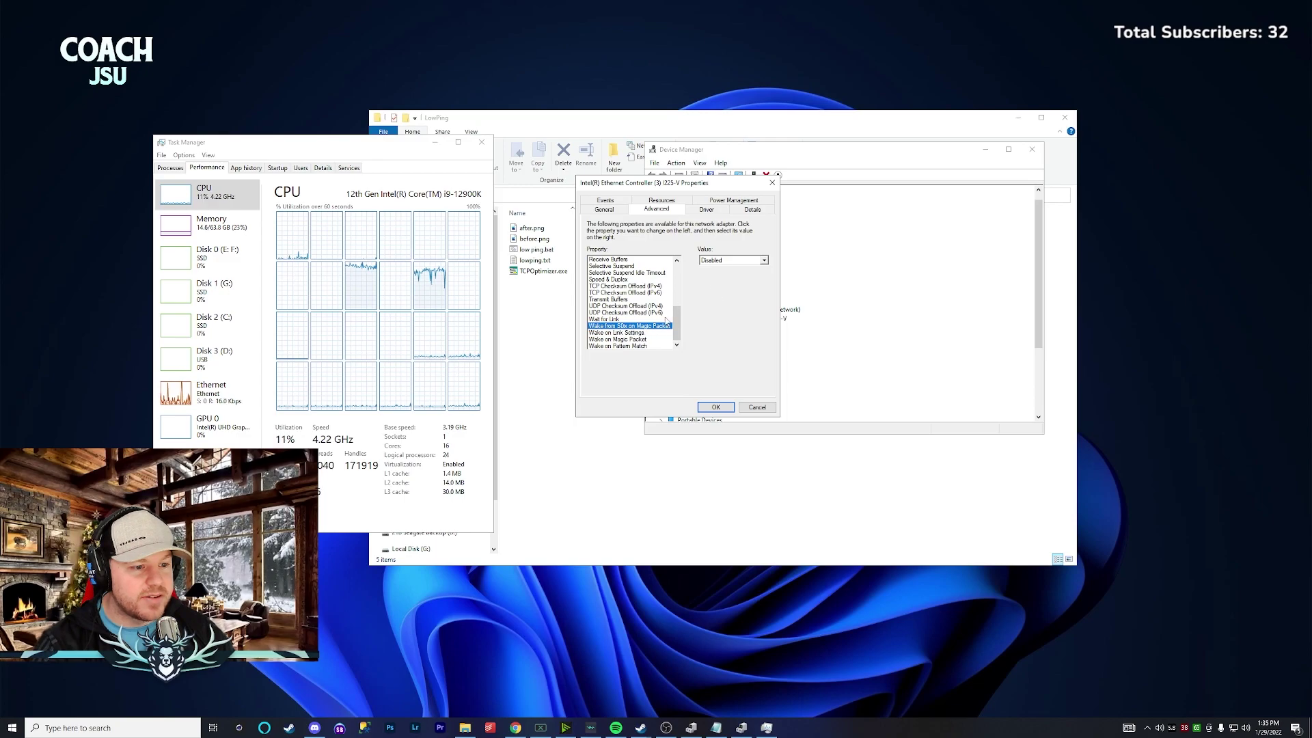
pyautogui.click(646, 335)
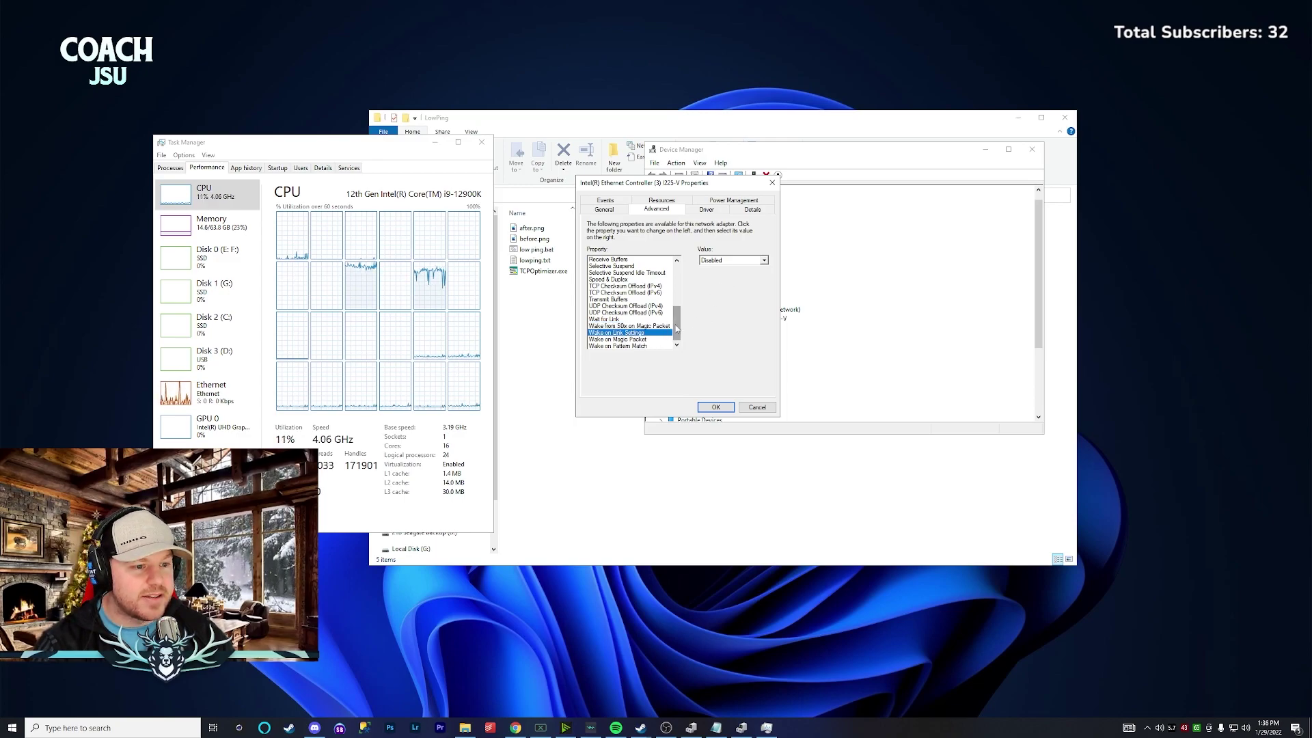
pyautogui.click(655, 340)
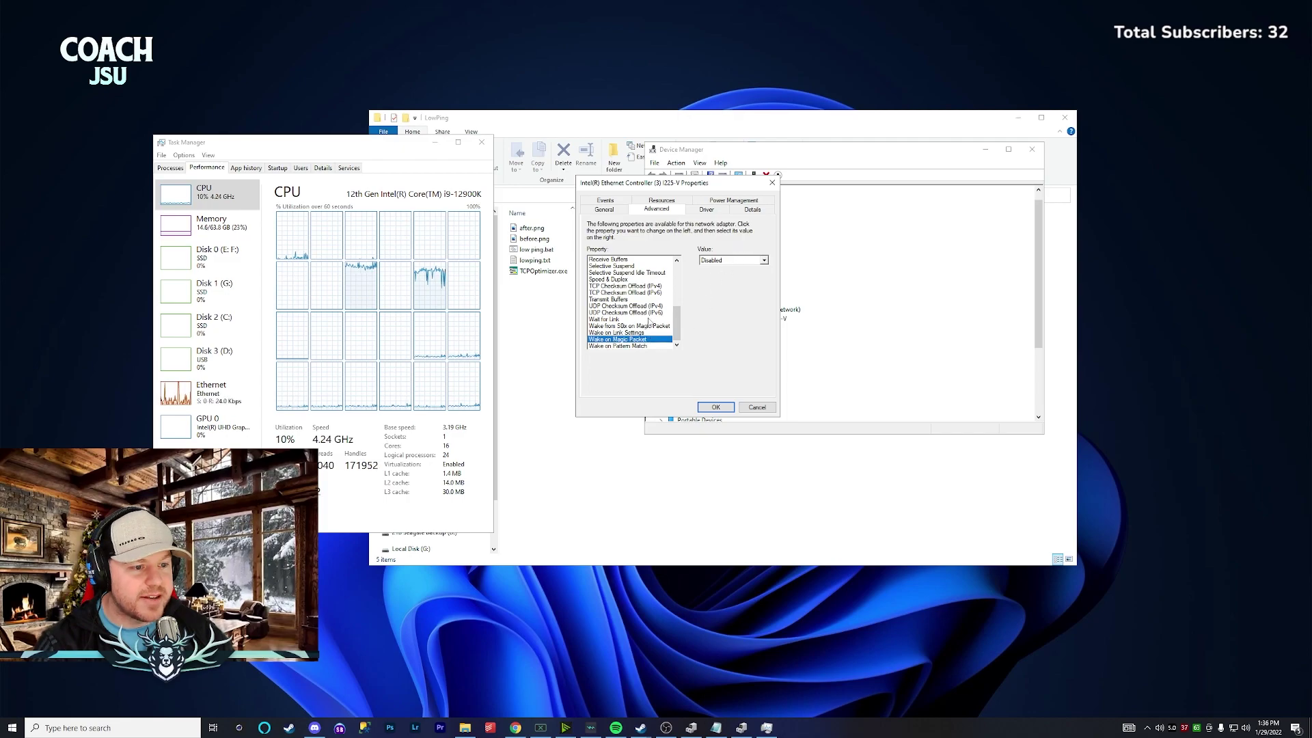
pyautogui.click(639, 346)
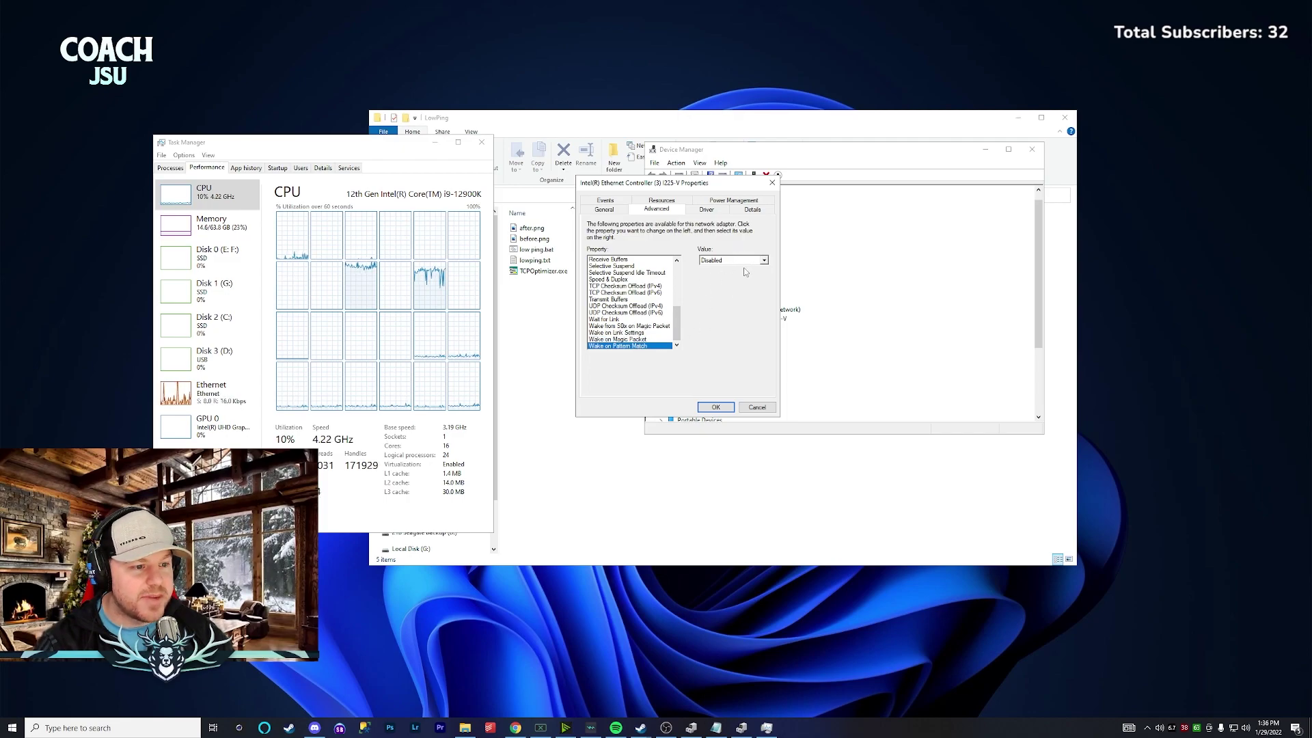
pyautogui.moveTo(681, 324); pyautogui.dragTo(677, 261)
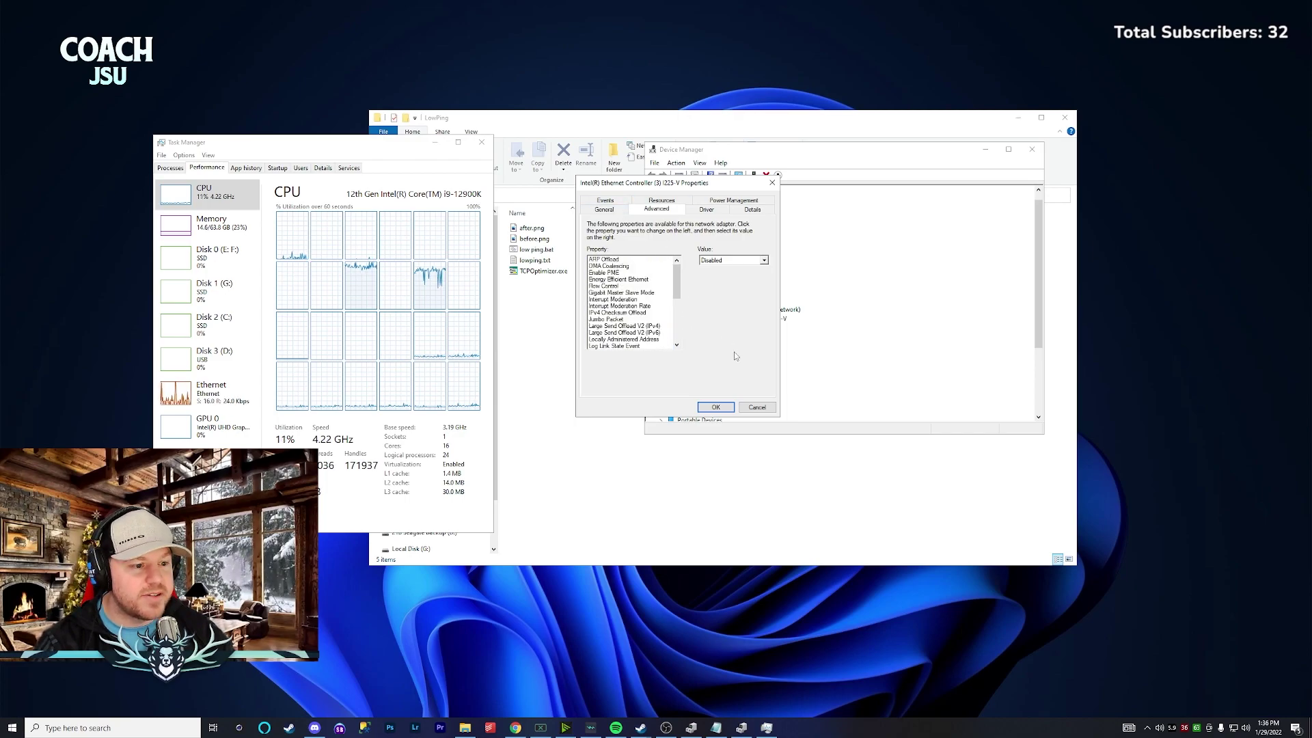
pyautogui.click(725, 411)
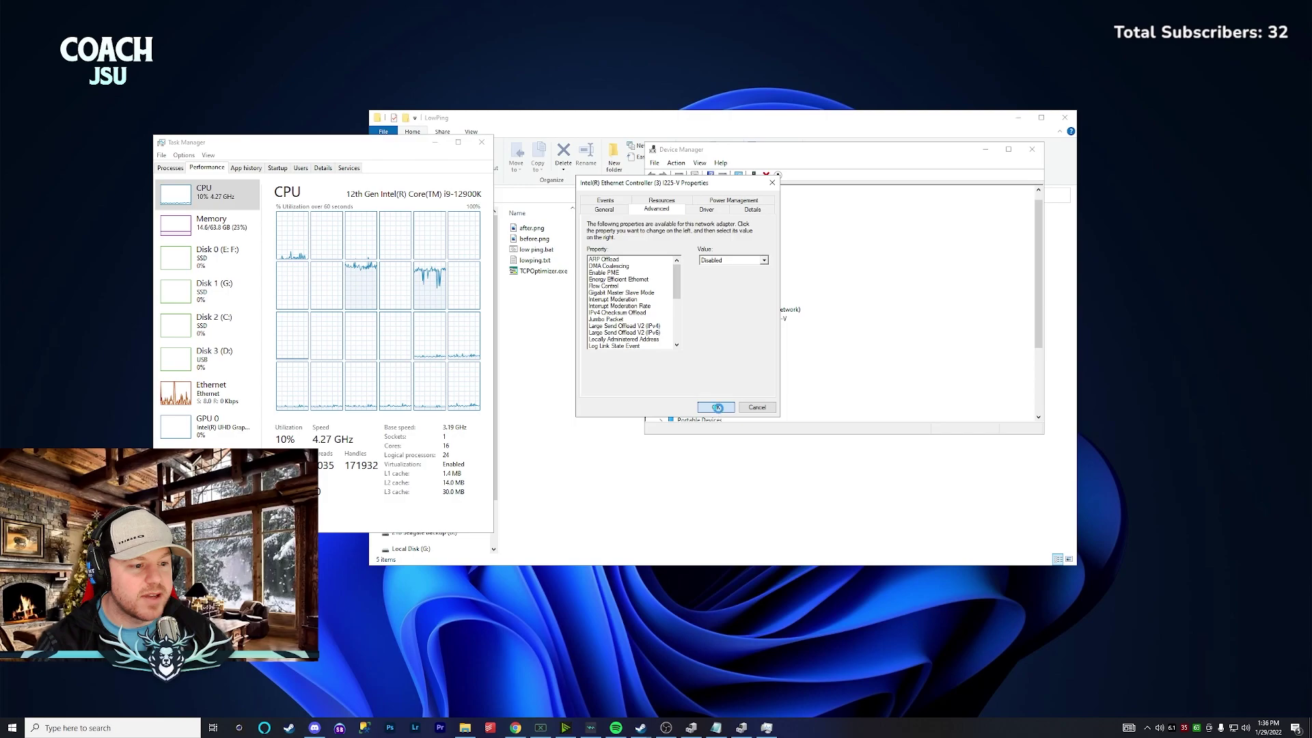
# Close Task Manager and select low ping.bat in the LowPing folder window.
pyautogui.click(481, 142)
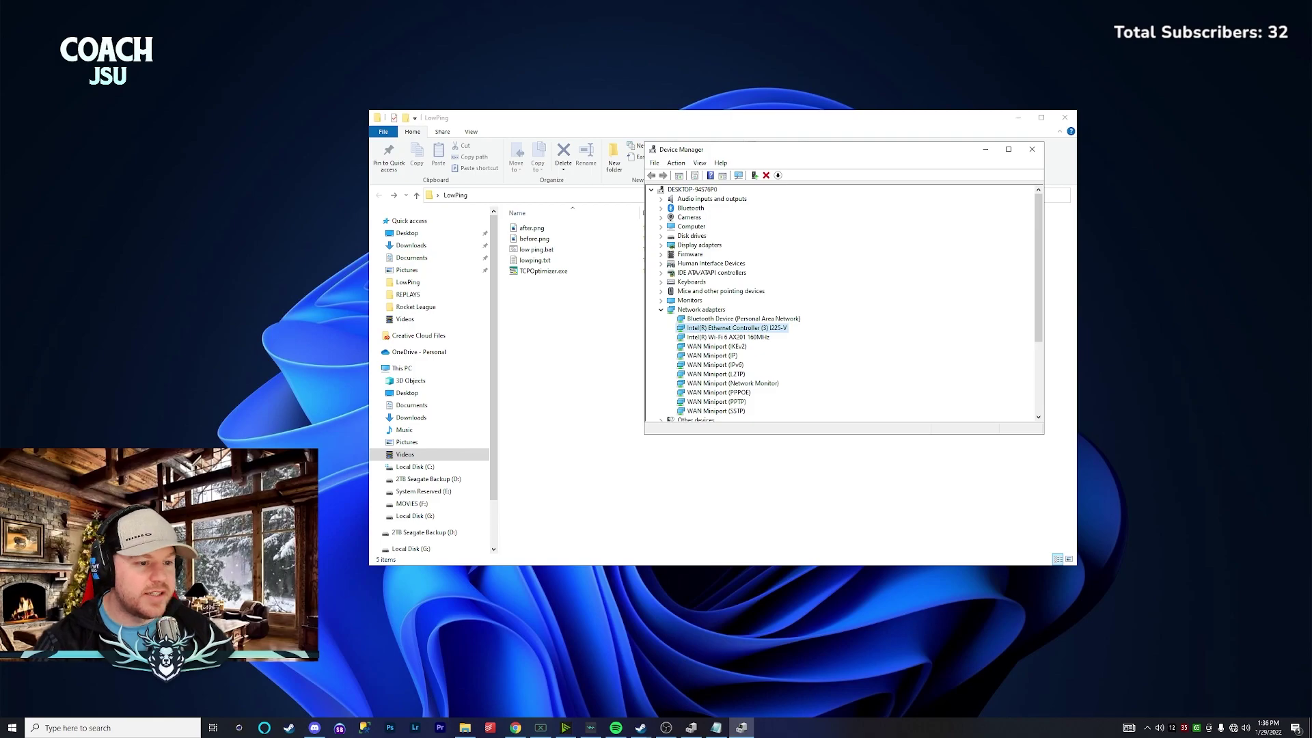
pyautogui.click(560, 345)
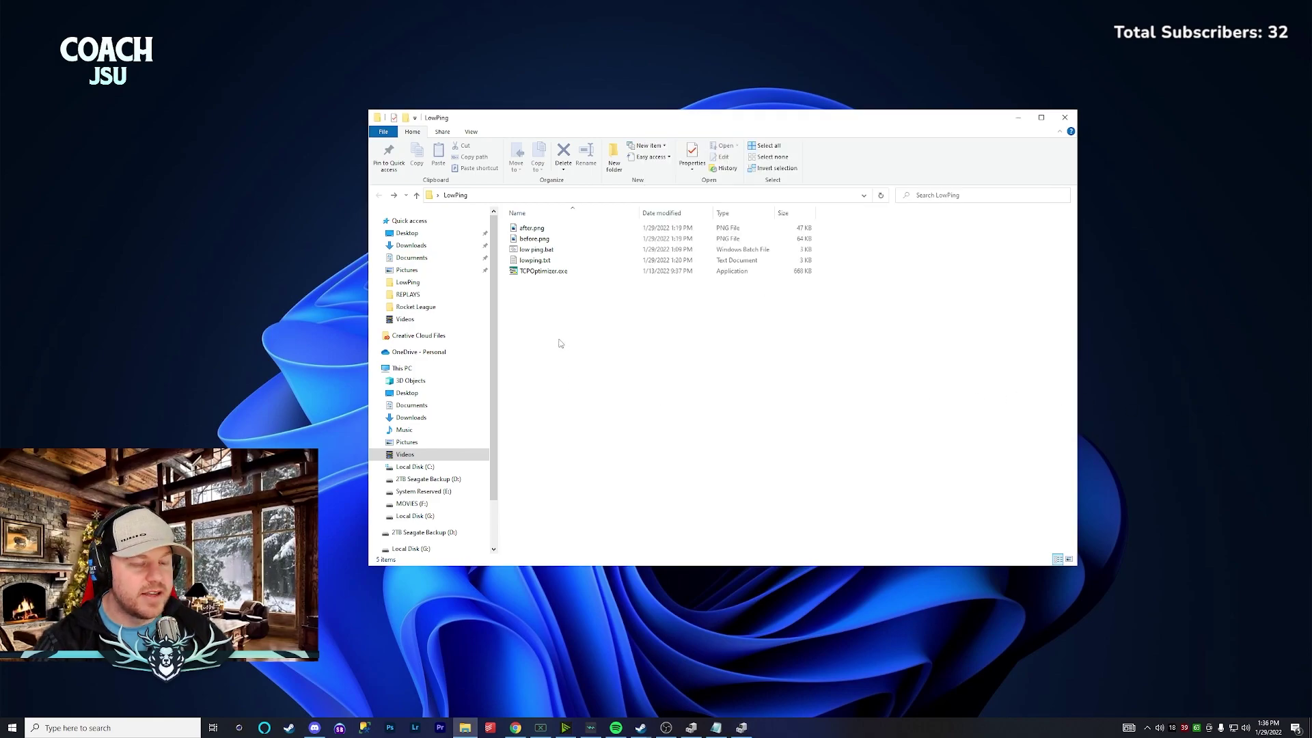
pyautogui.click(548, 251)
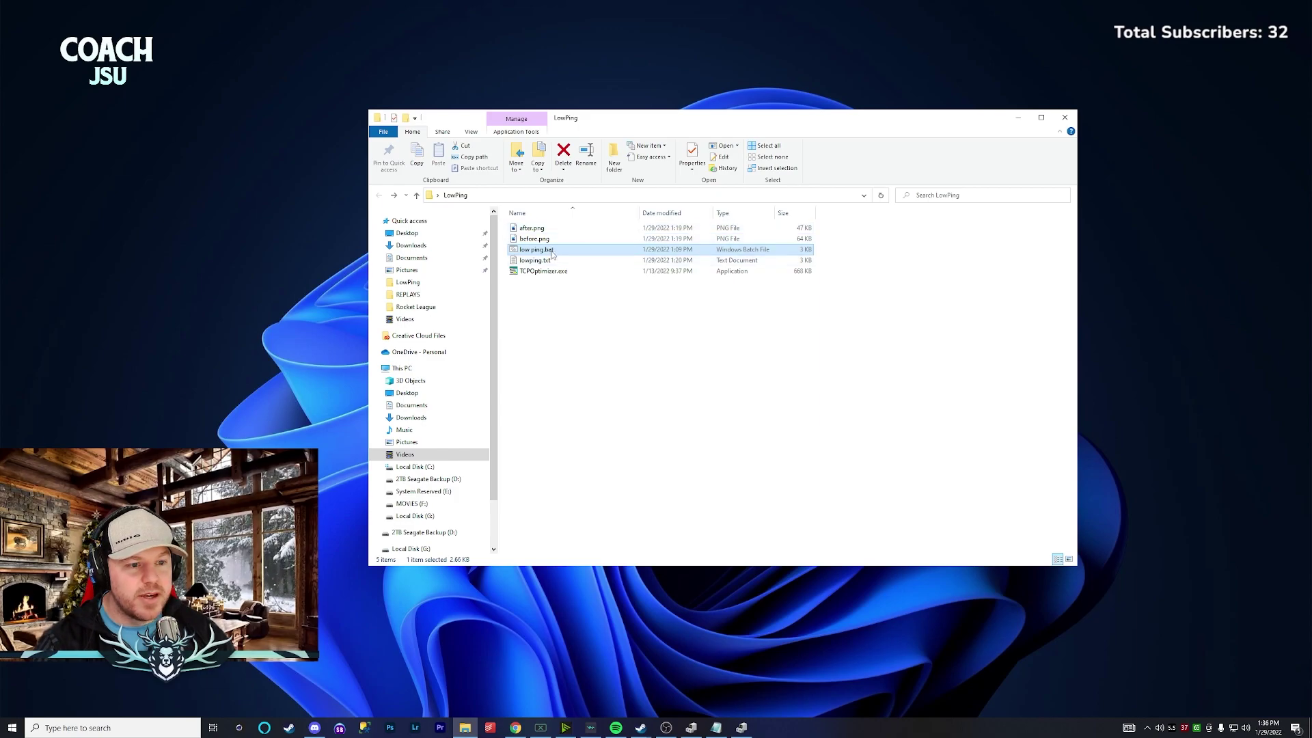
# Run low ping.bat as administrator to reset the Winsock catalog and close its finished window.
pyautogui.rightClick(560, 250)
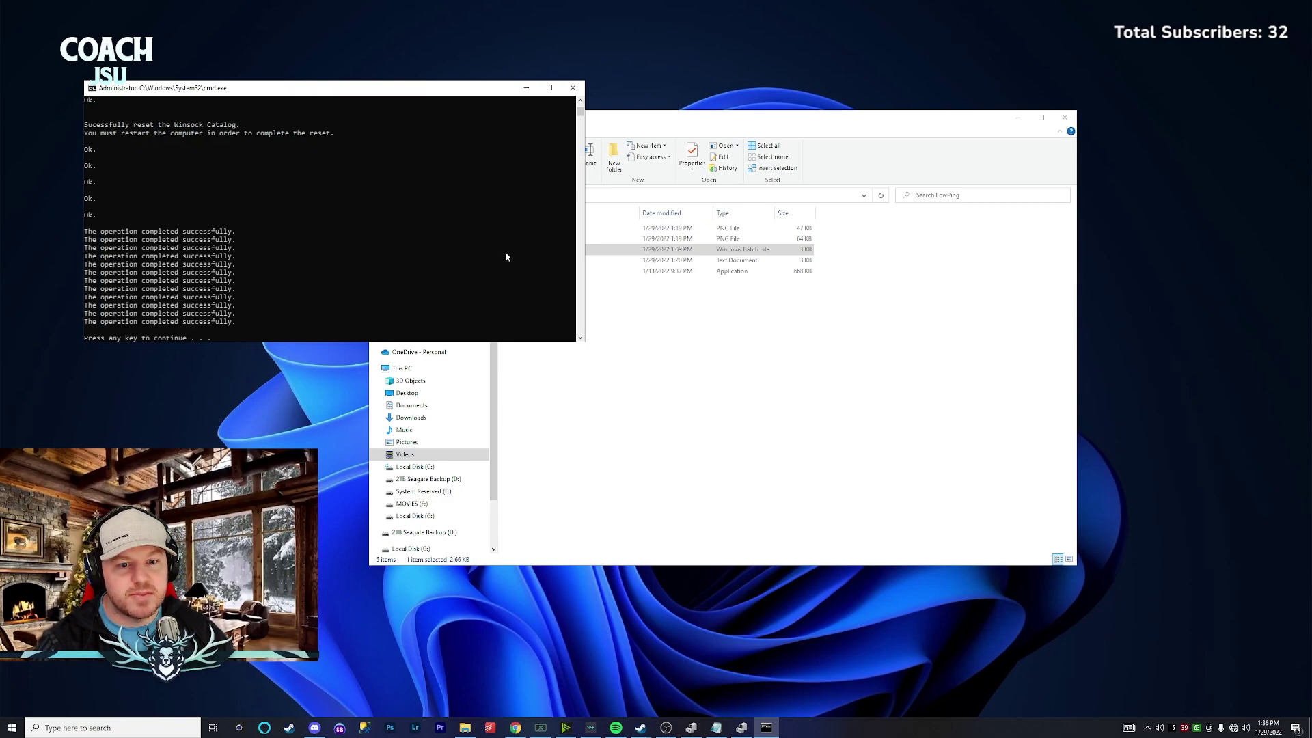
pyautogui.press('Return')
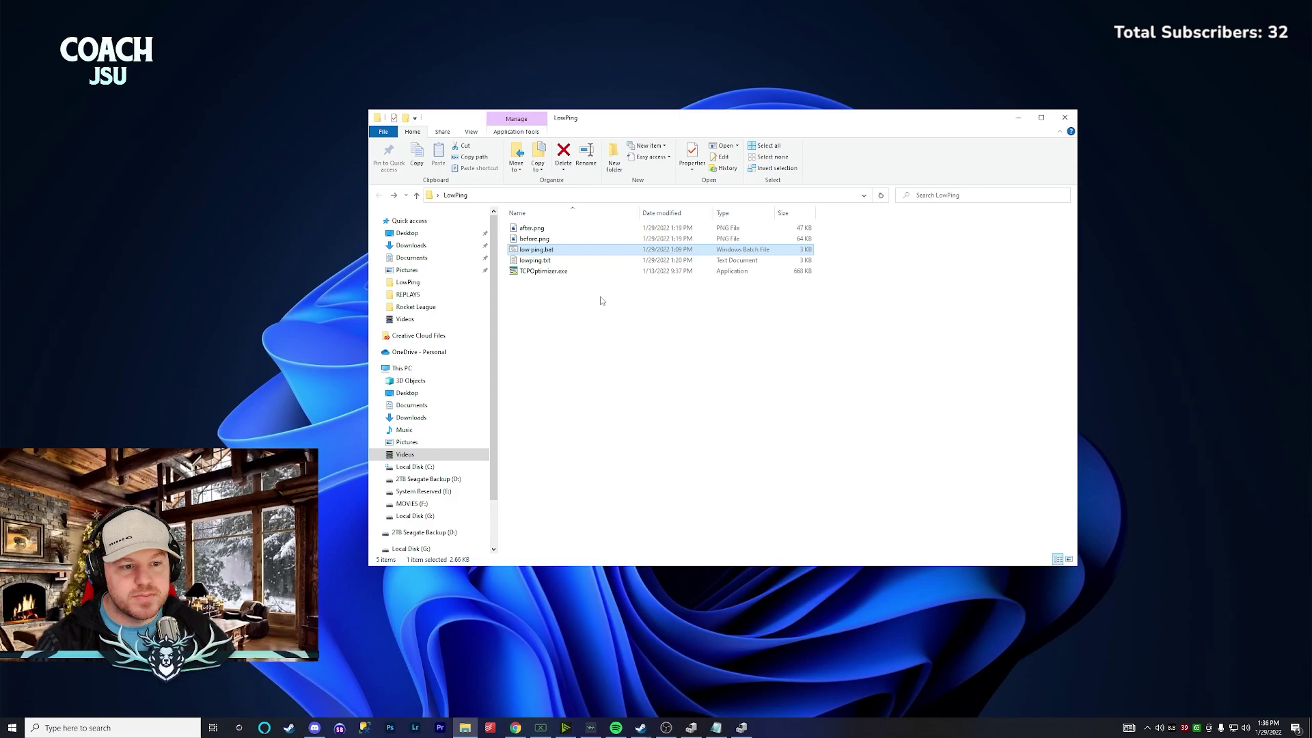
pyautogui.click(601, 298)
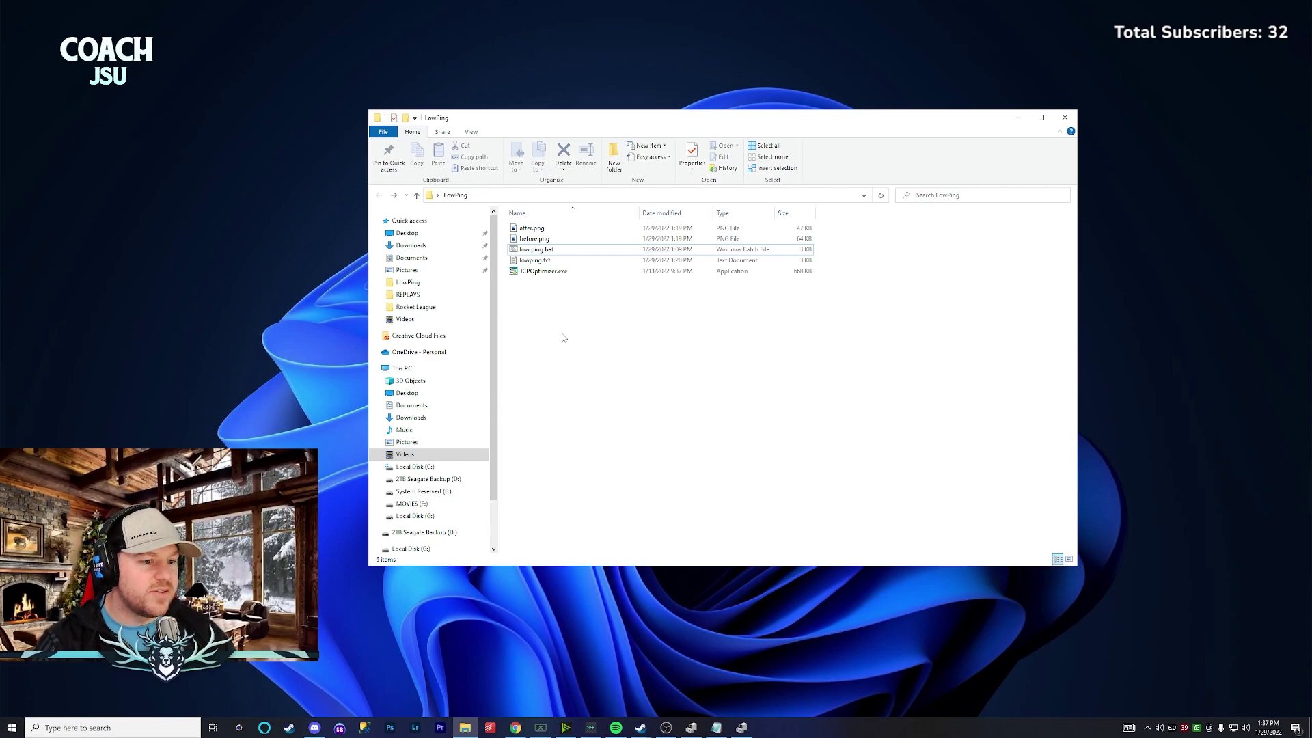
pyautogui.click(543, 271)
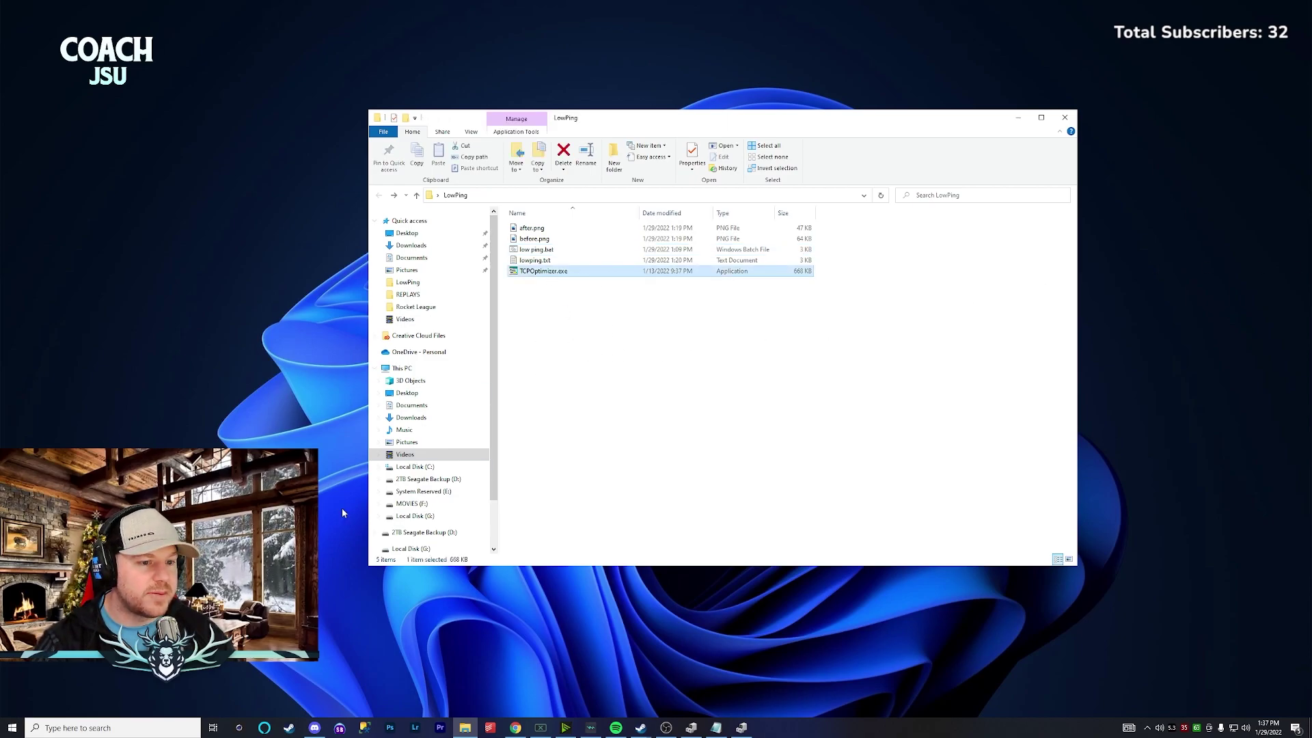
pyautogui.click(117, 729)
# Launch TCPOptimizer.exe from search and switch it to Custom settings.
pyautogui.write('t')
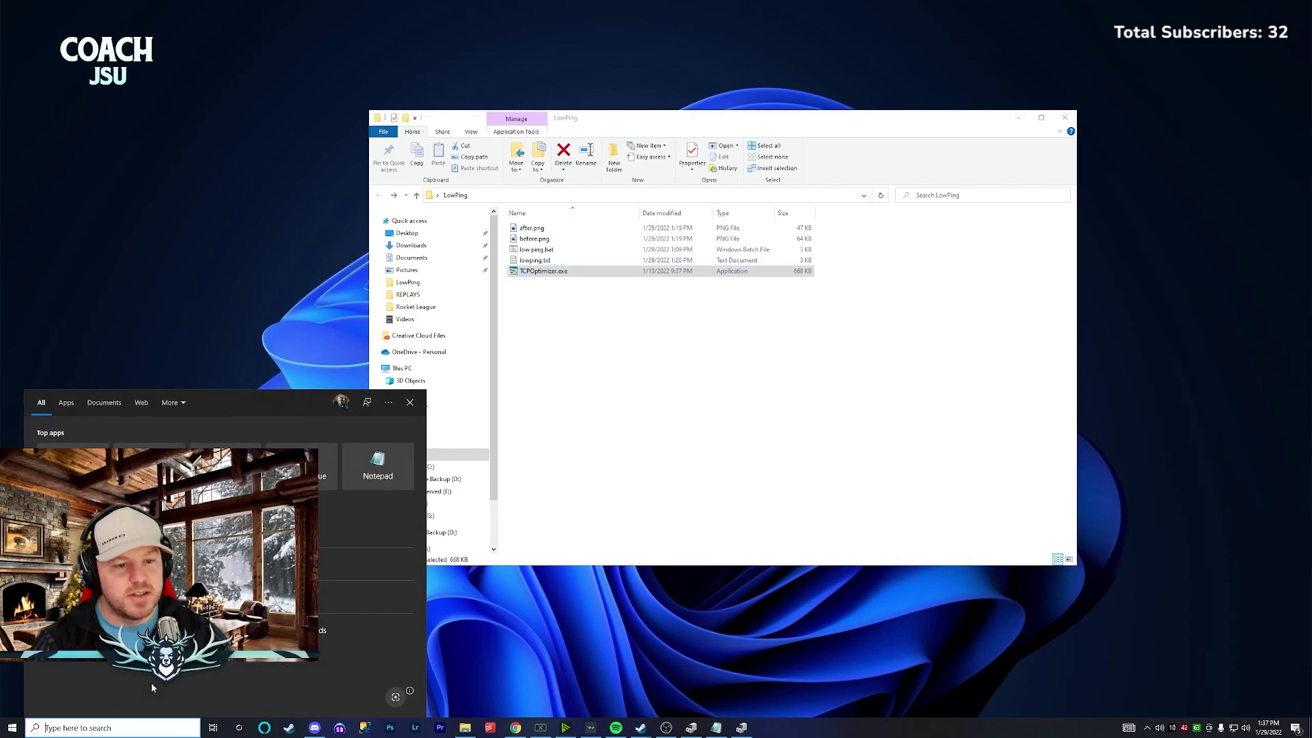
pyautogui.write('cp')
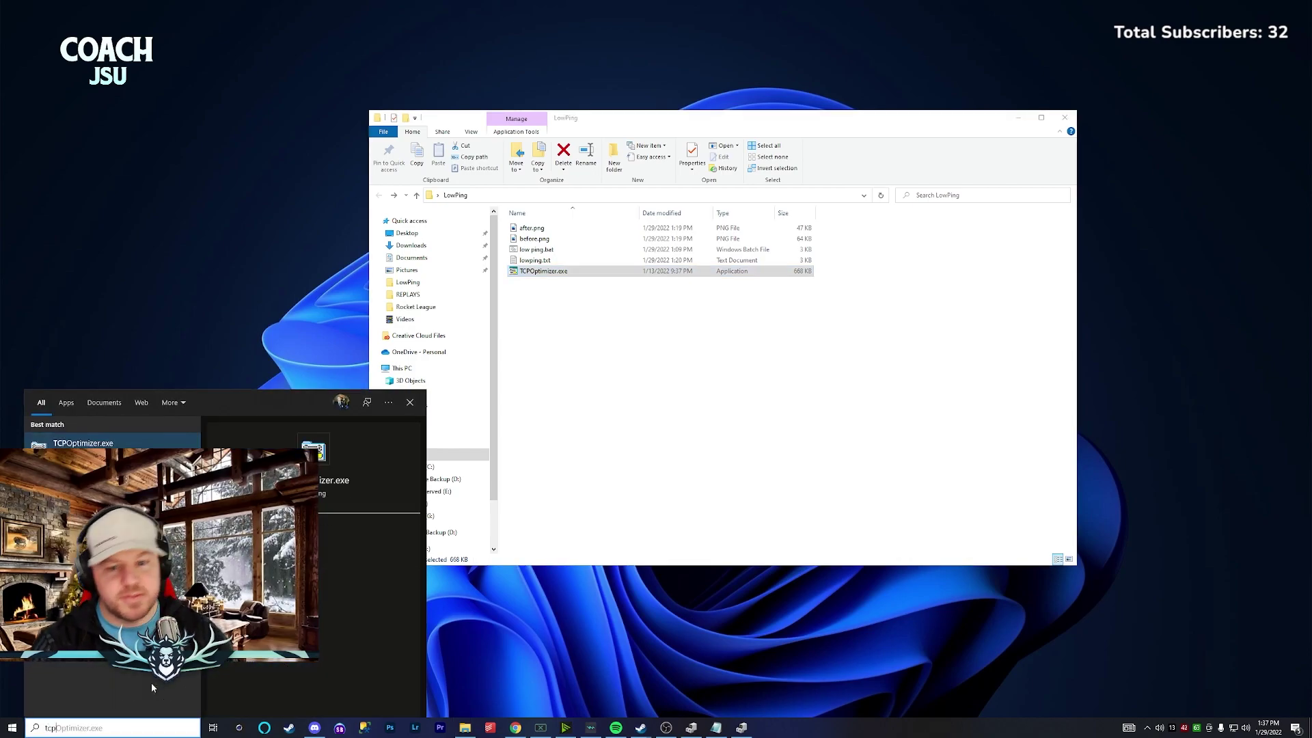
pyautogui.press('Return')
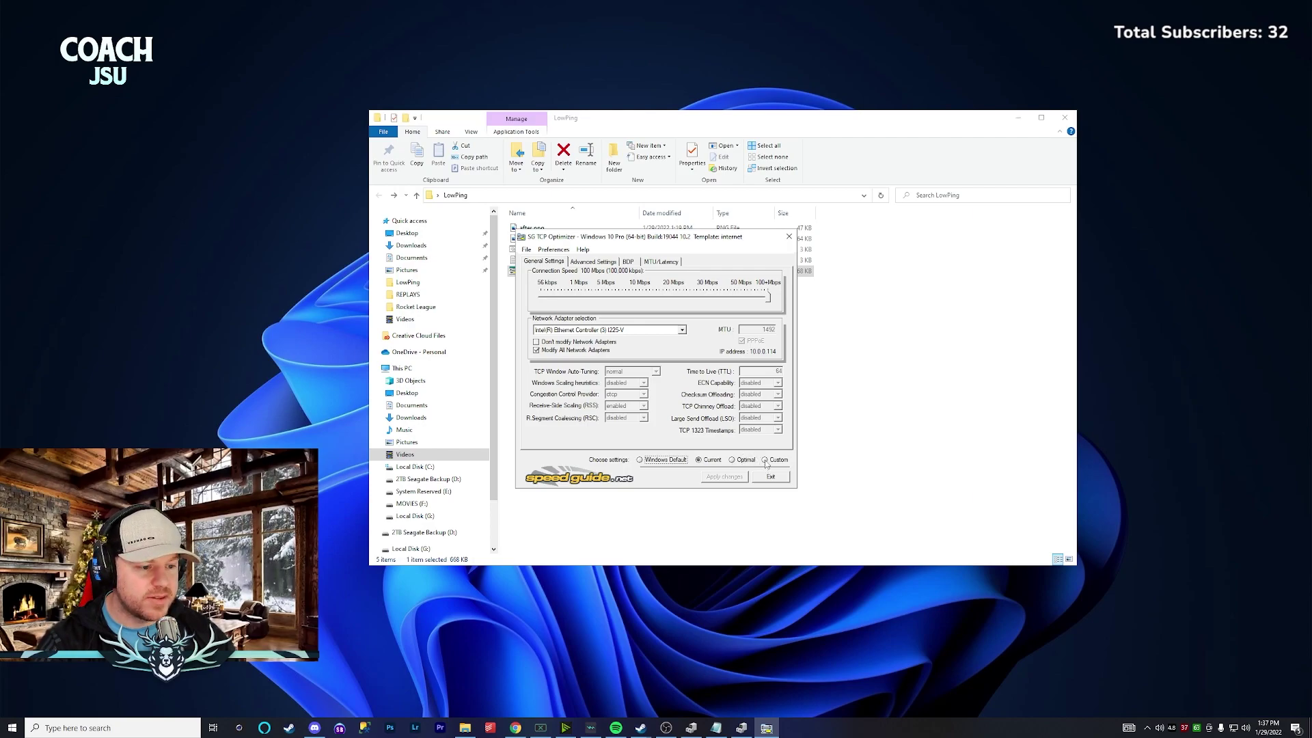
pyautogui.click(766, 460)
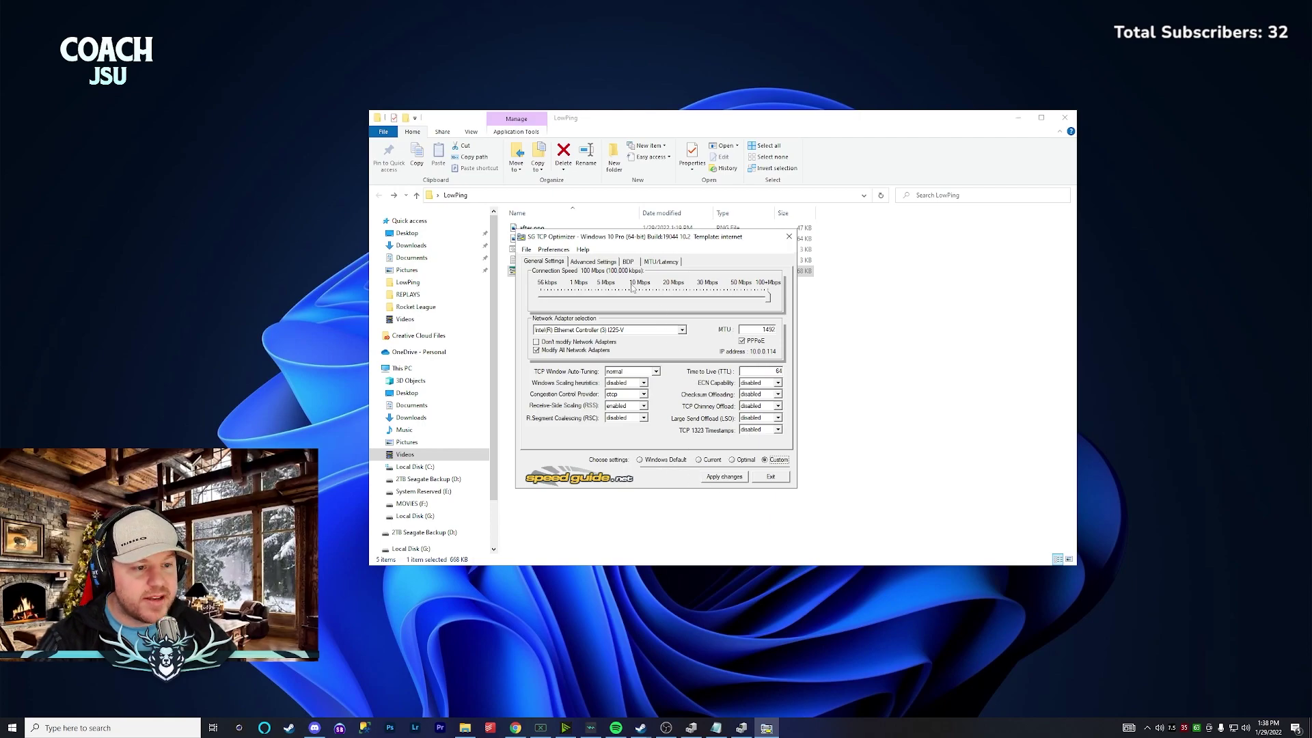
# Open Advanced Settings and keep SystemResponsiveness set to gaming: 0.
pyautogui.click(592, 265)
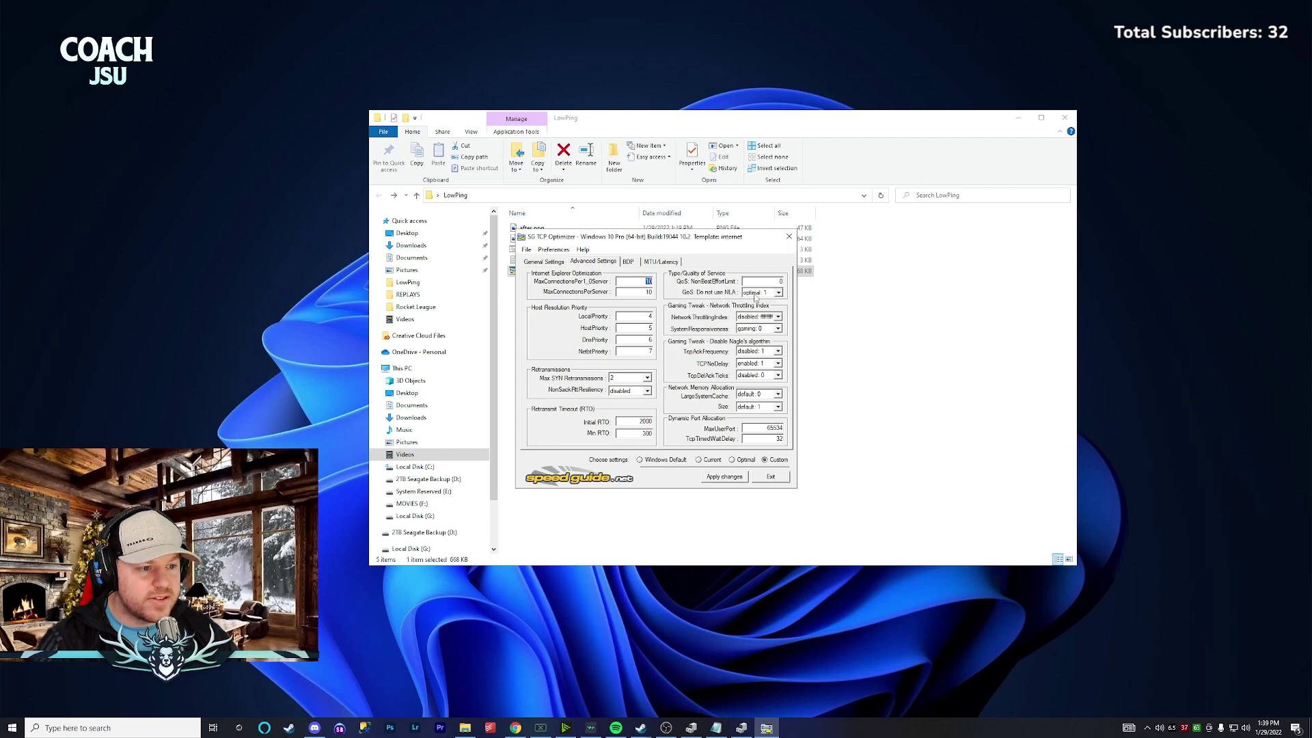
pyautogui.moveTo(776, 296)
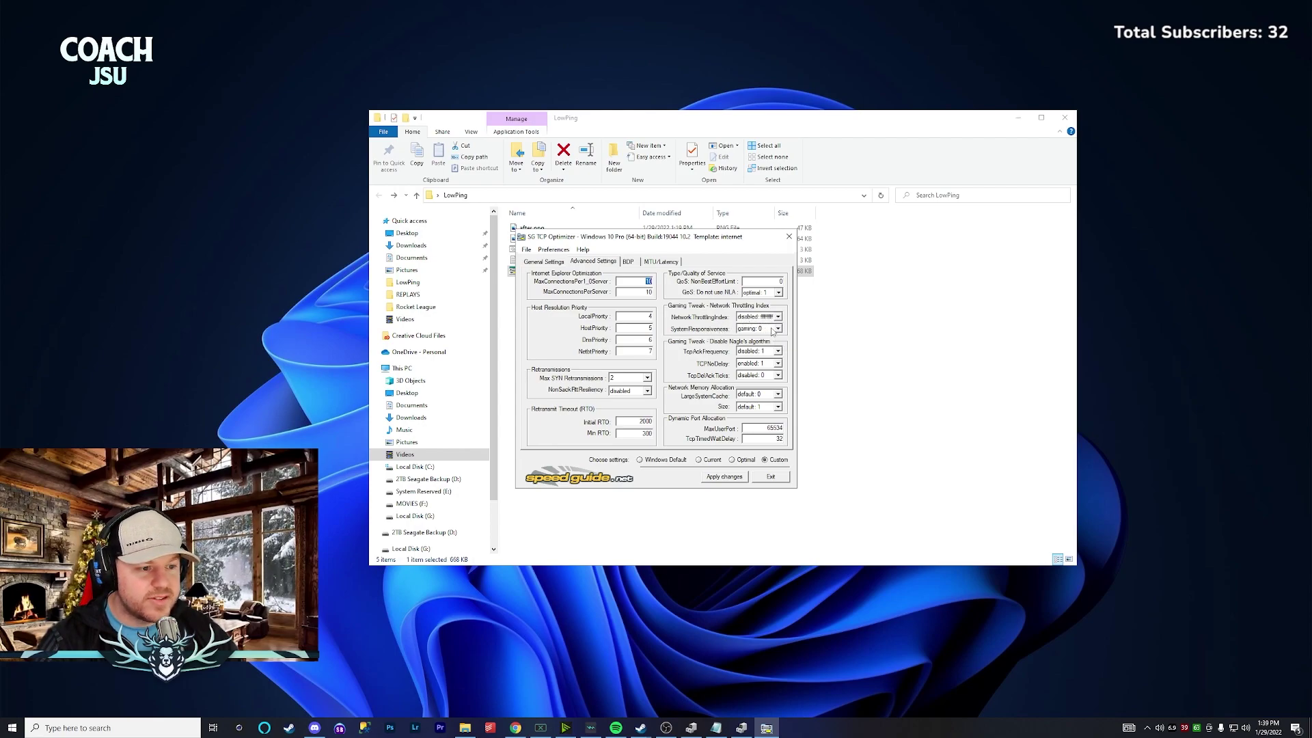
pyautogui.click(777, 329)
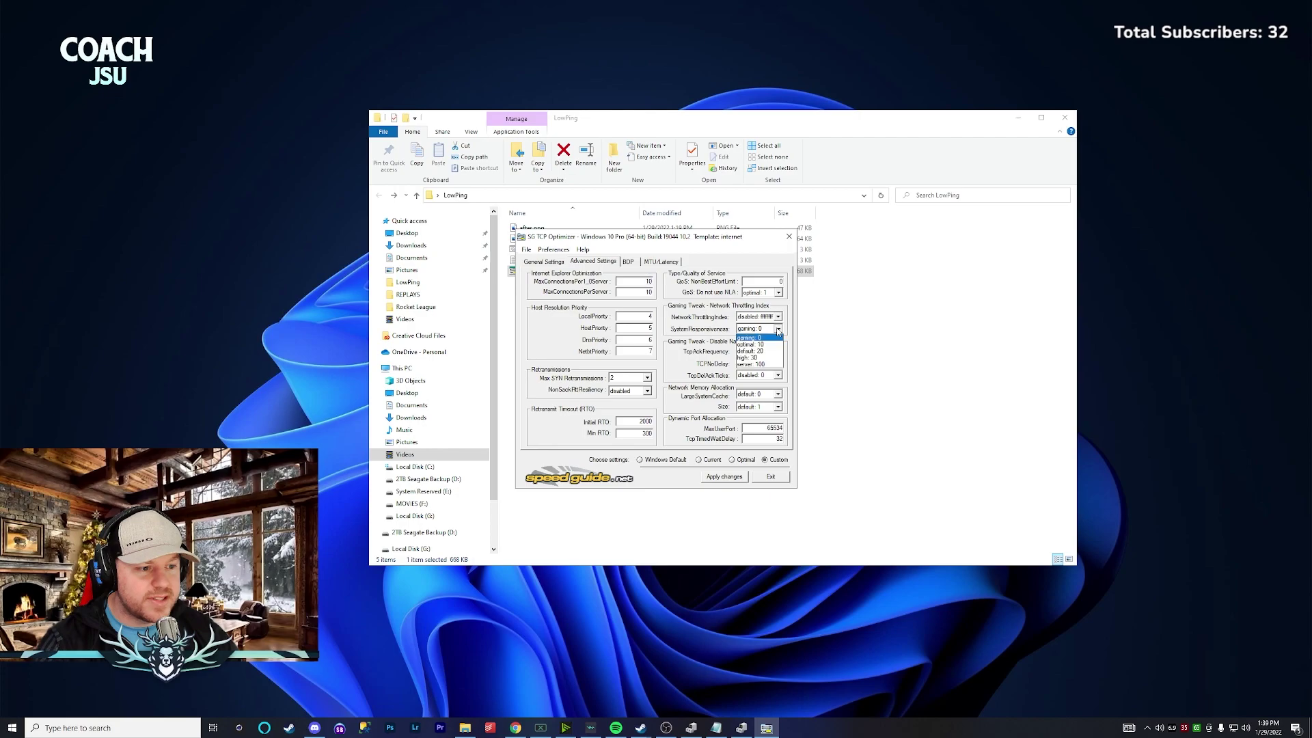
pyautogui.click(690, 342)
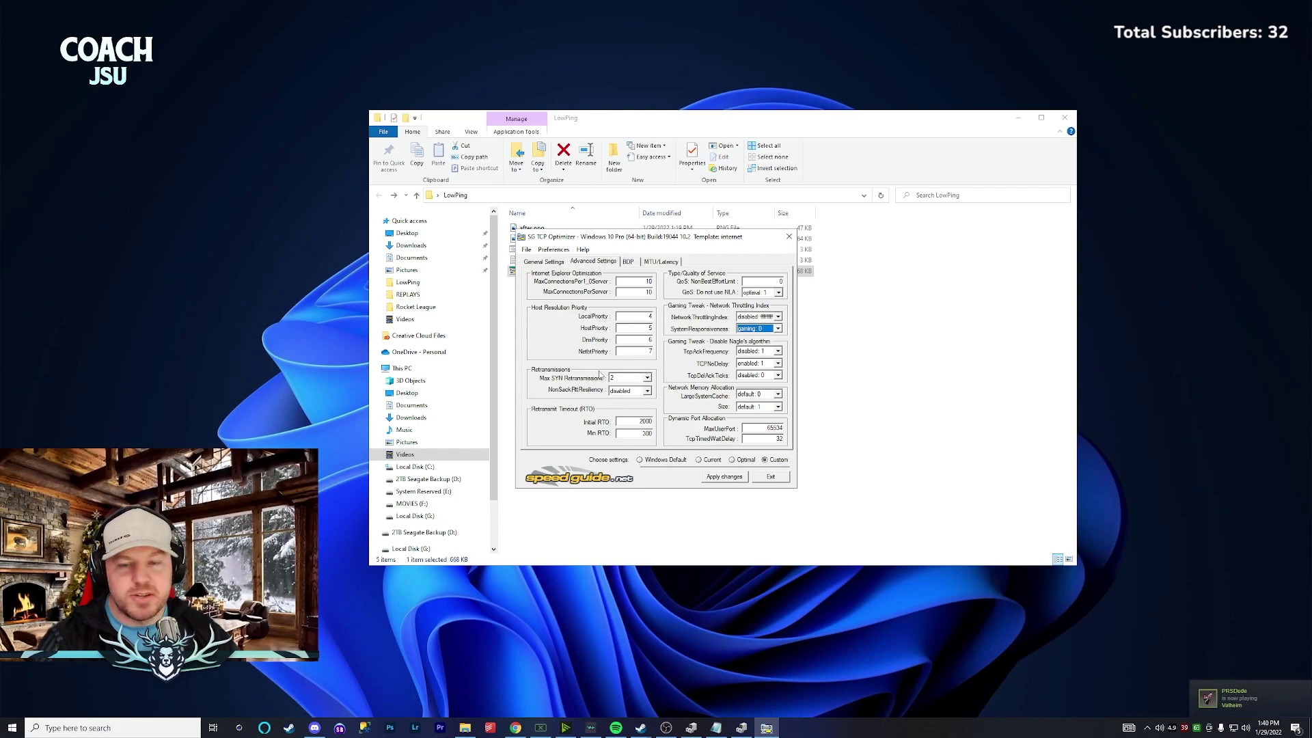
# Apply the custom TCP settings, decline the reboot, and exit TCP Optimizer.
pyautogui.click(725, 477)
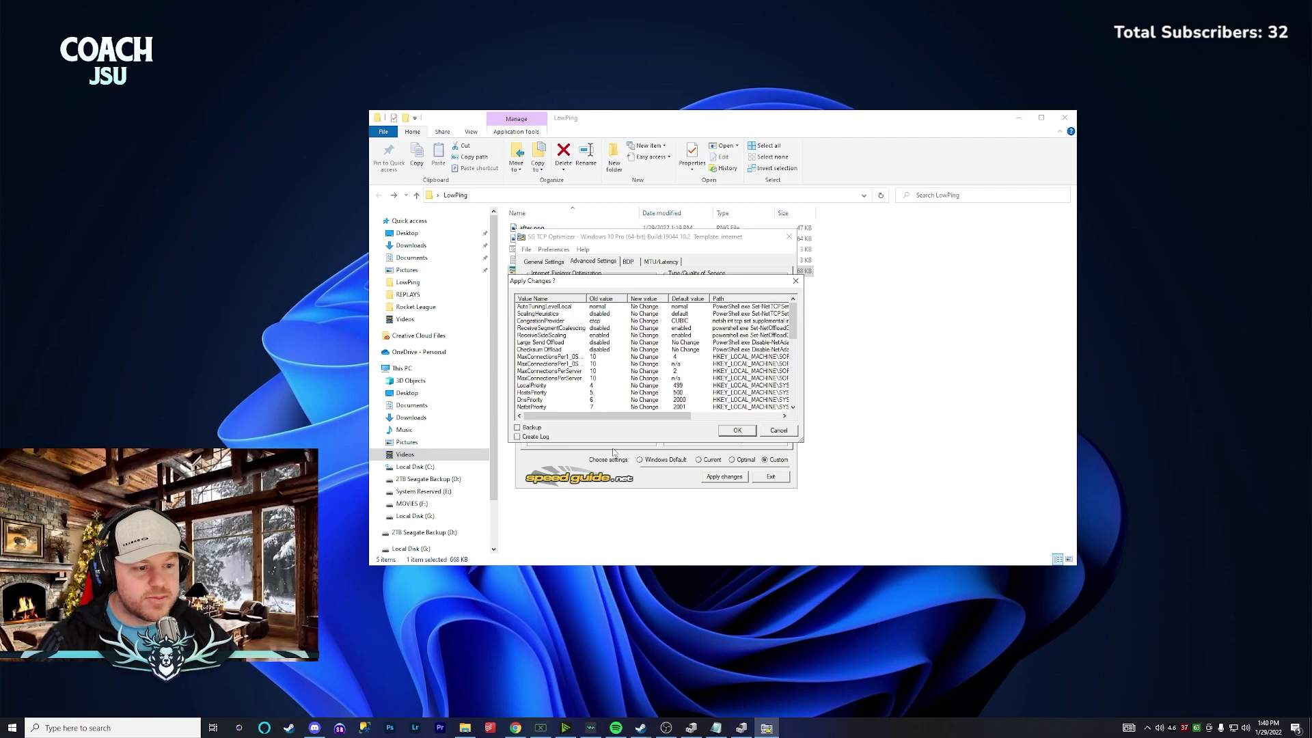
pyautogui.click(735, 430)
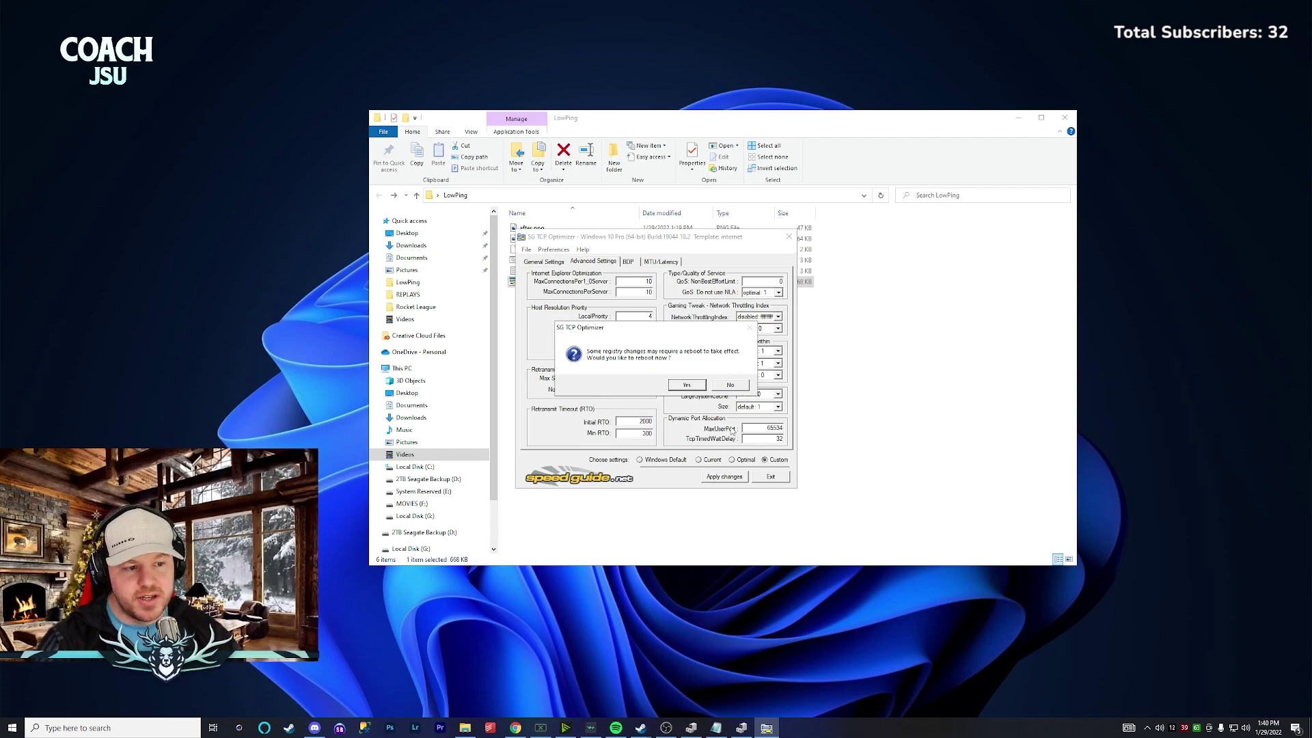
pyautogui.click(731, 385)
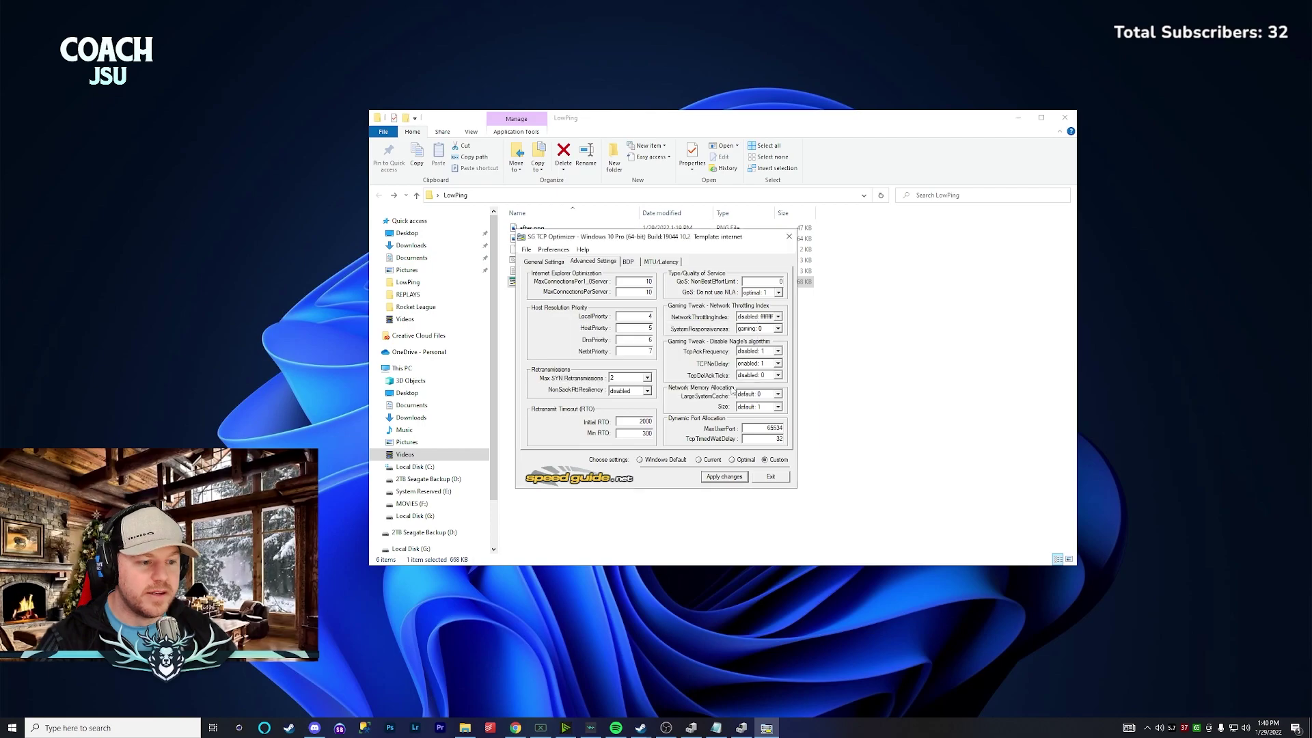
pyautogui.click(772, 478)
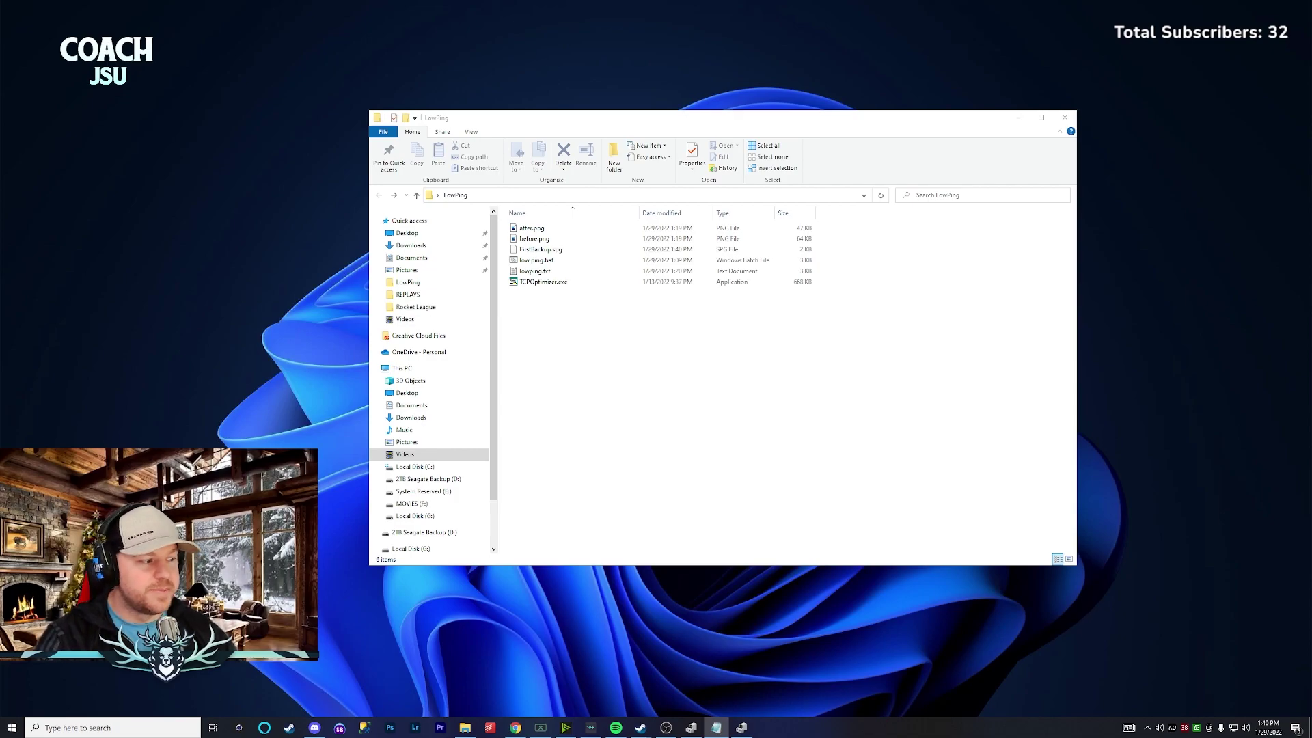
pyautogui.click(121, 727)
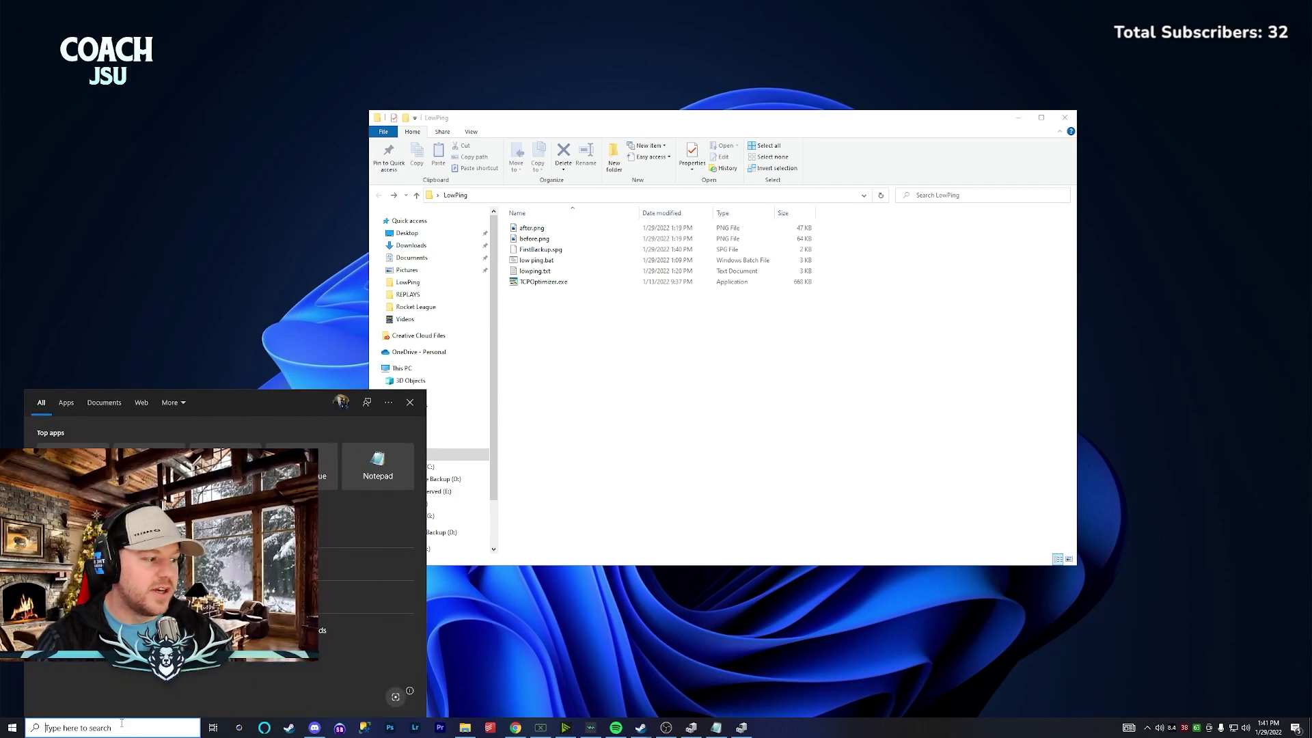
# Launch Task Manager from search, show its Startup tab and center the window.
pyautogui.write('task manager')
pyautogui.press('Return')
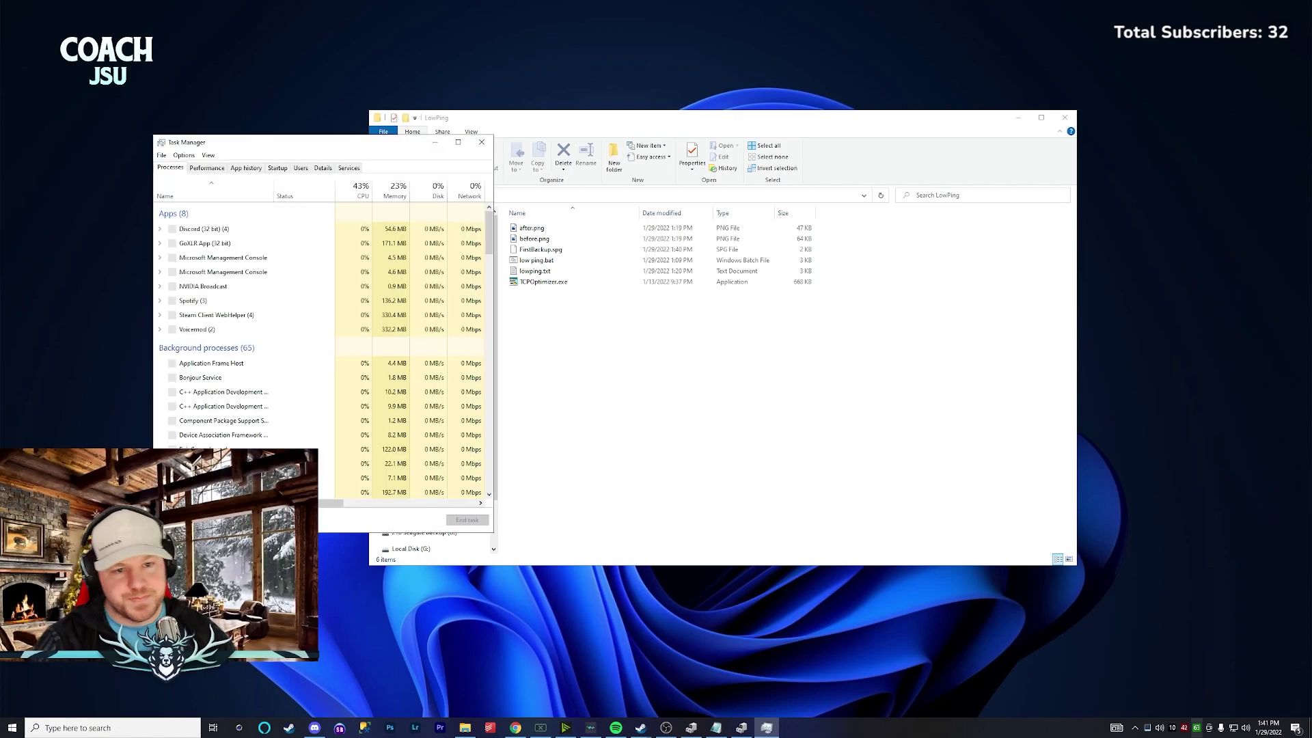
pyautogui.click(277, 168)
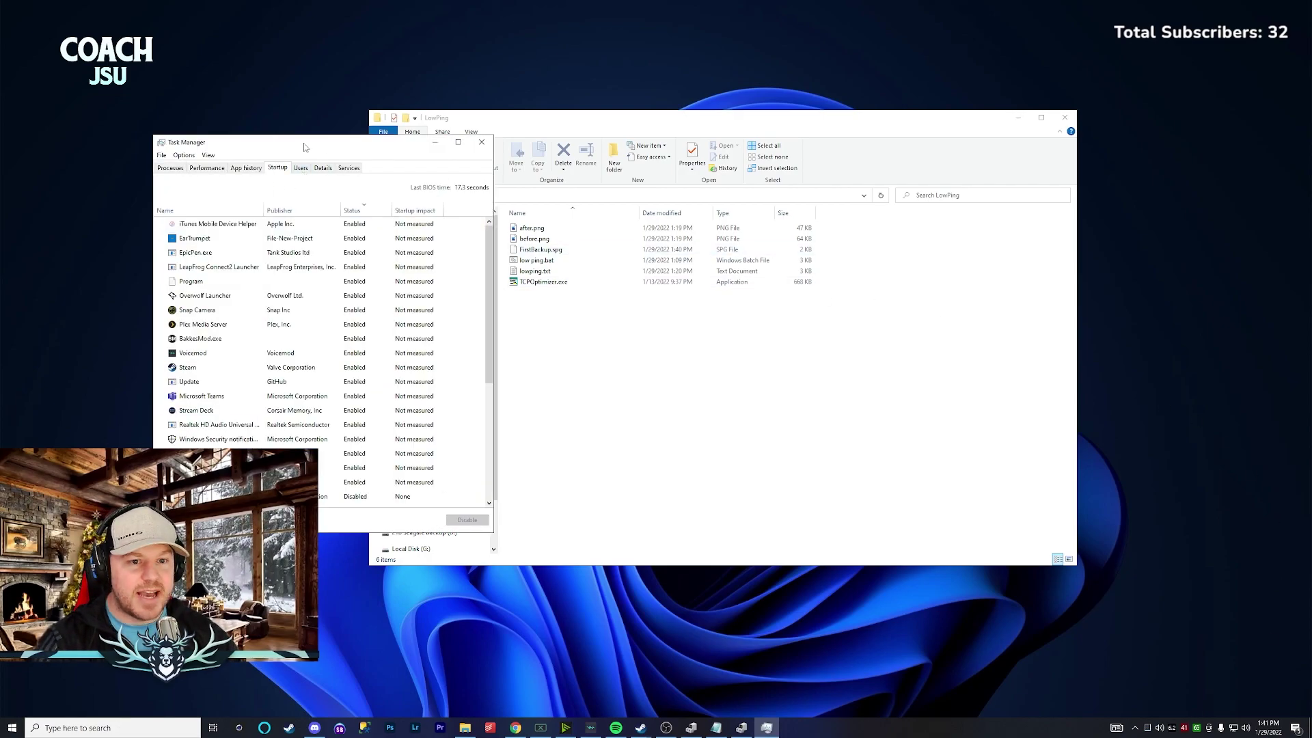
pyautogui.moveTo(305, 148); pyautogui.dragTo(654, 183)
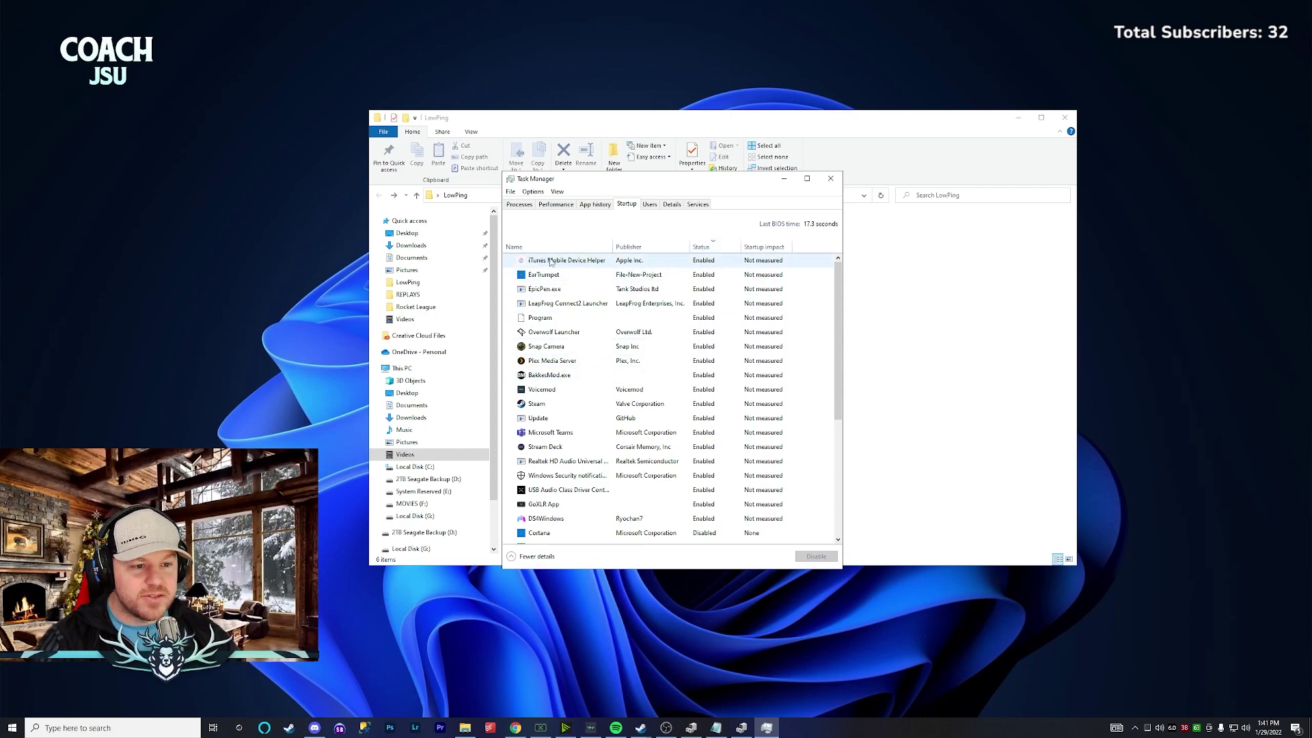
# Disable iTunes Mobile Device Helper, EpicPen.exe, LeapFrog Connect2 Launcher, Overwolf Launcher and Program at startup.
pyautogui.click(562, 262)
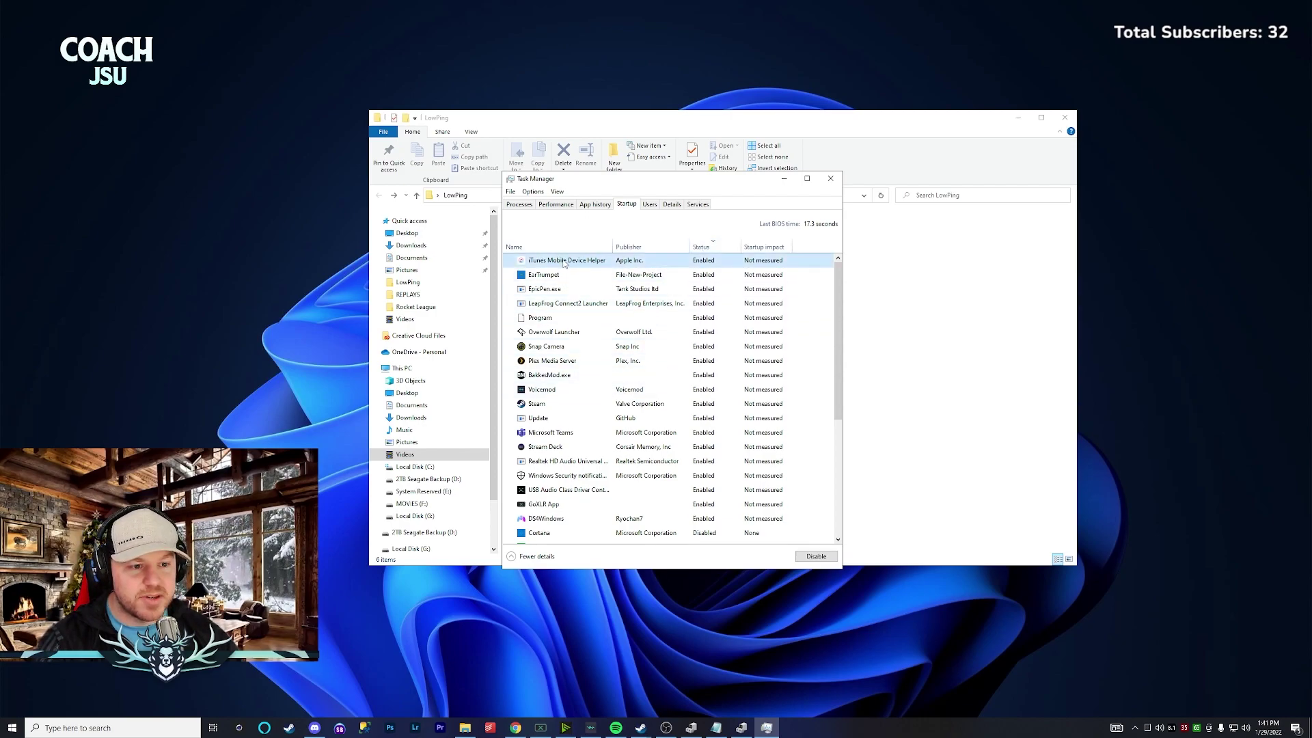
pyautogui.rightClick(562, 261)
pyautogui.click(557, 274)
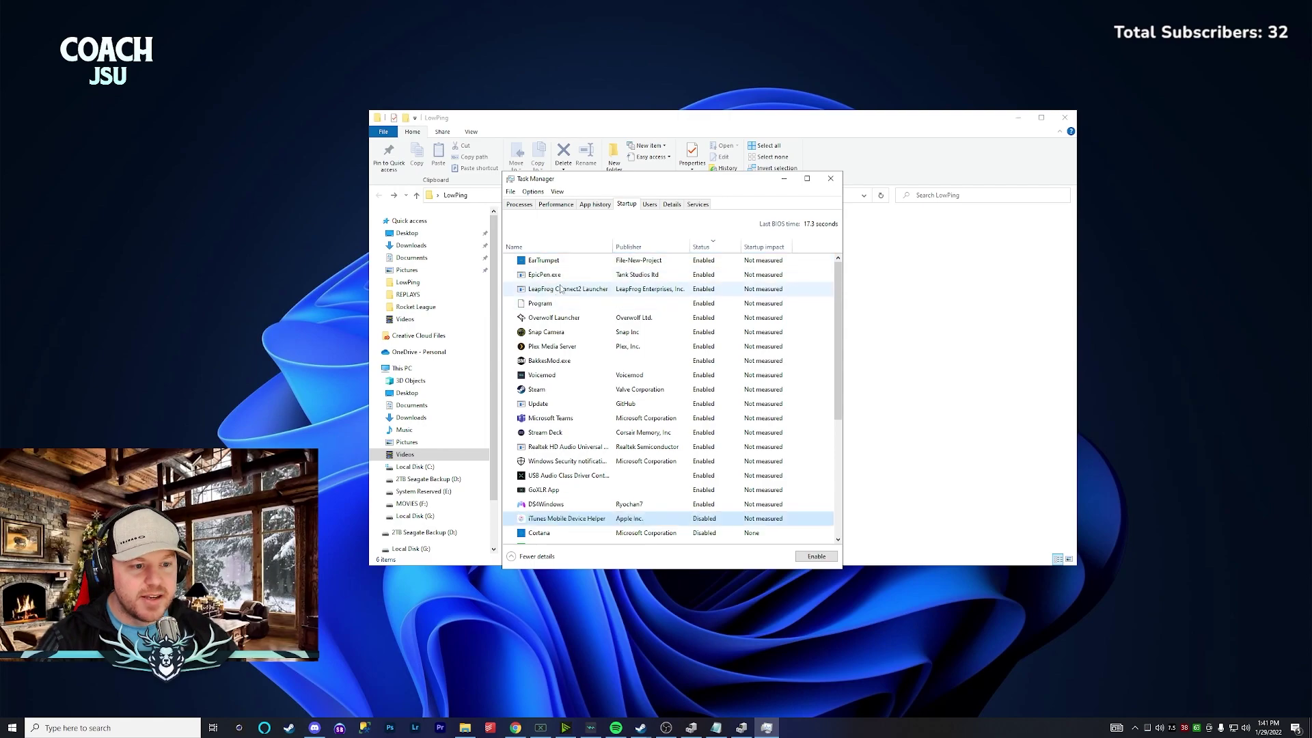
pyautogui.rightClick(564, 275)
pyautogui.click(596, 283)
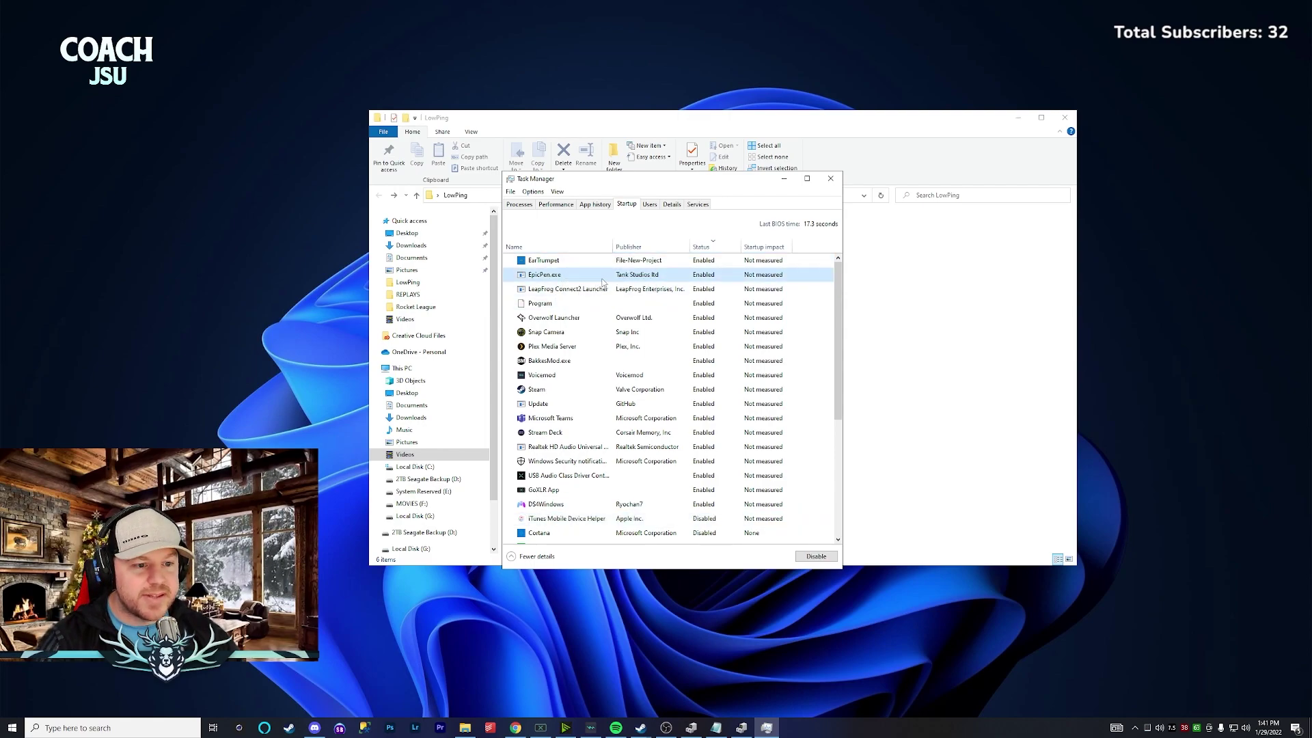
pyautogui.click(585, 276)
pyautogui.rightClick(584, 277)
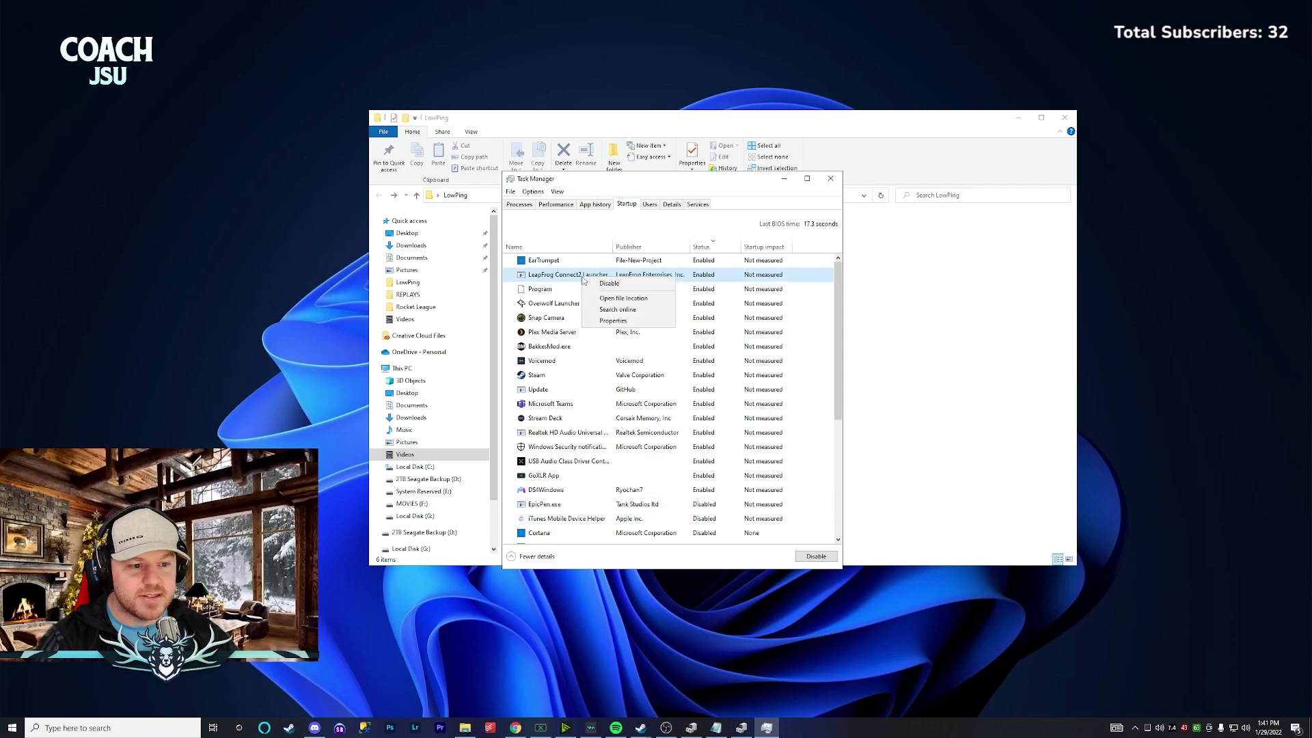
pyautogui.click(593, 284)
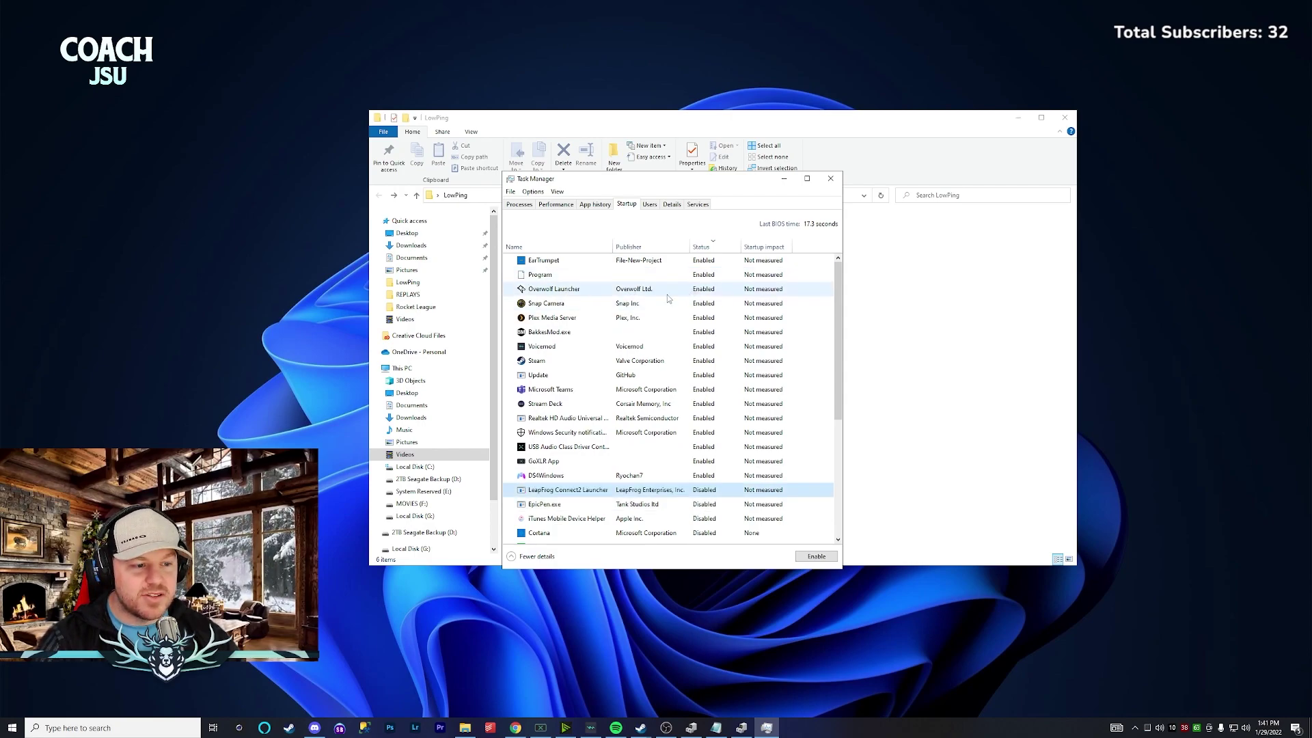
pyautogui.rightClick(578, 289)
pyautogui.click(592, 298)
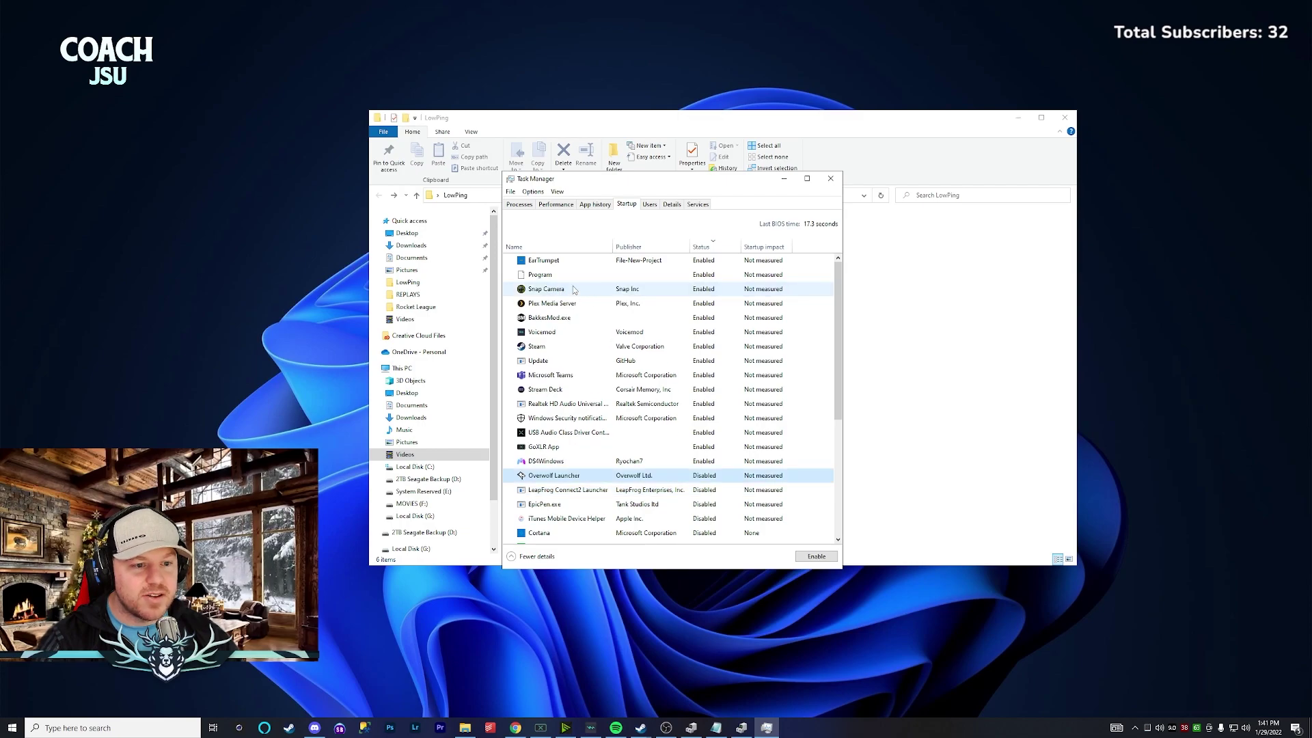
pyautogui.click(580, 276)
pyautogui.rightClick(567, 280)
pyautogui.click(584, 294)
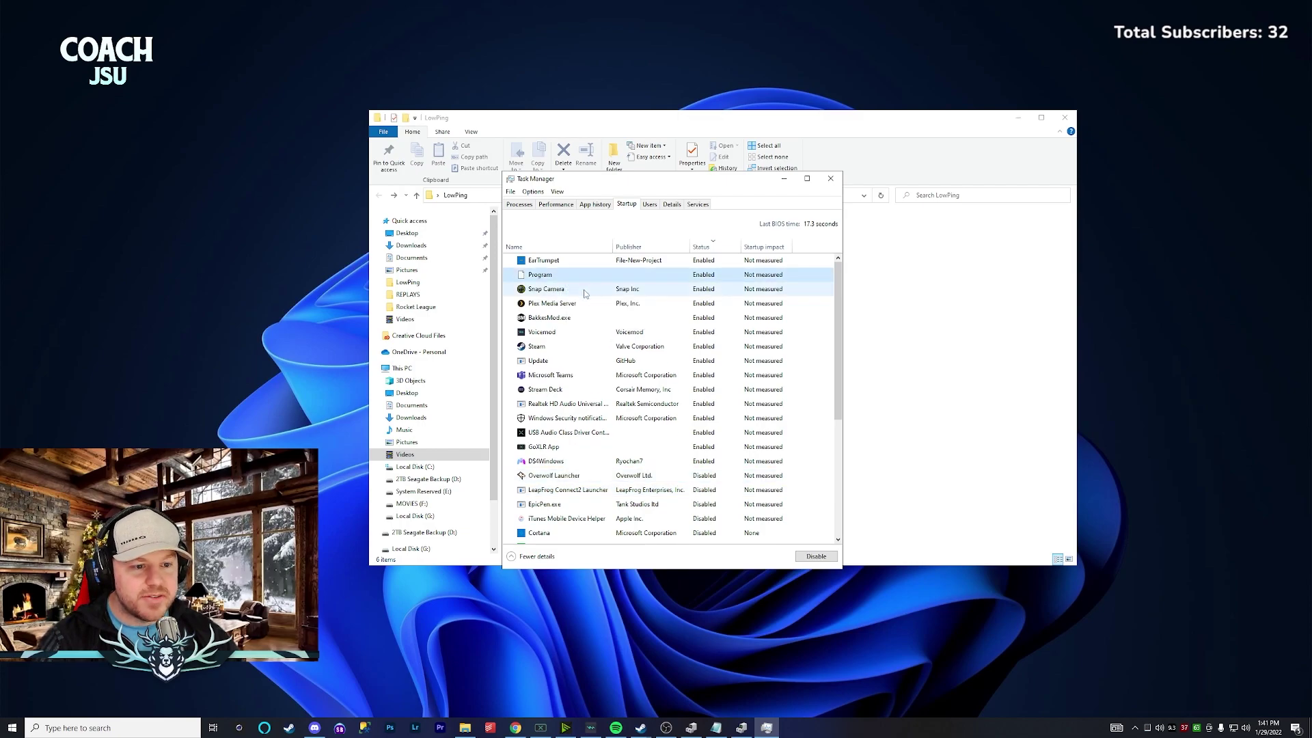
# Disable Snap Camera, Plex Media Server, BakkesMod.exe and the GitHub Update entry at startup.
pyautogui.click(571, 276)
pyautogui.rightClick(572, 277)
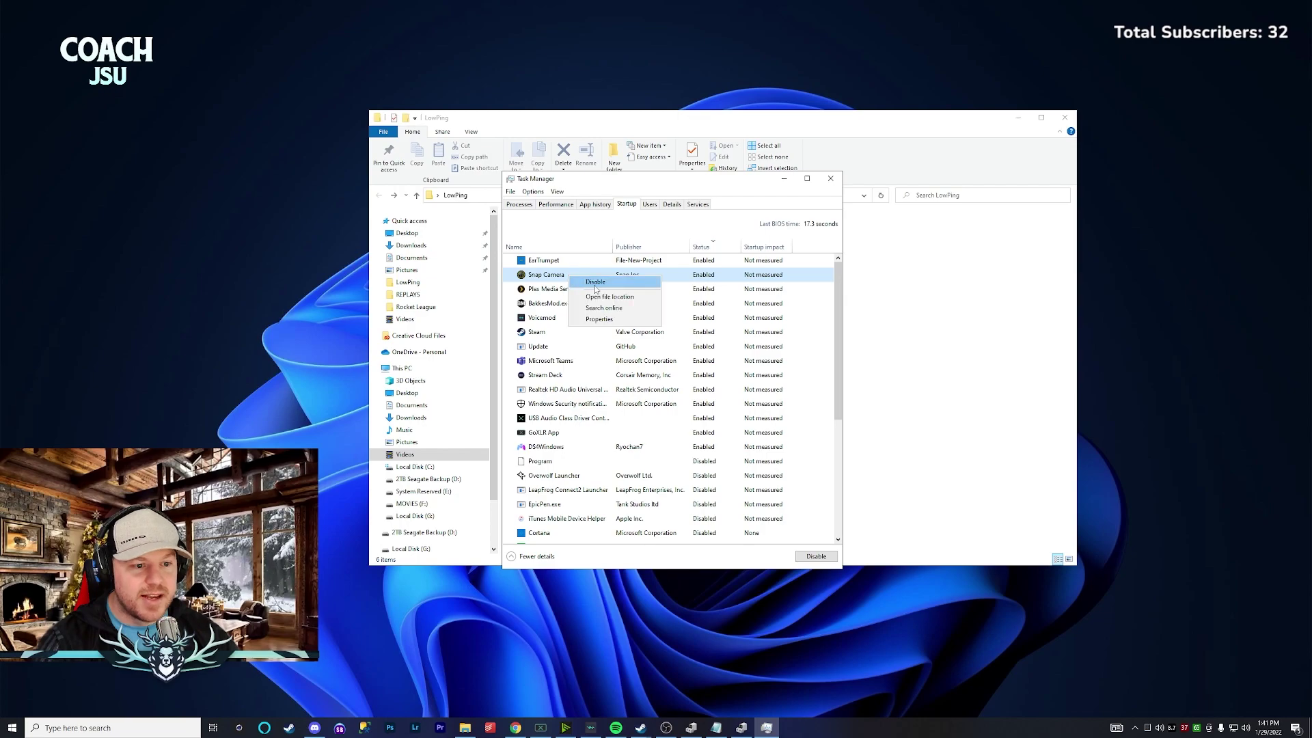
pyautogui.click(595, 281)
pyautogui.rightClick(580, 276)
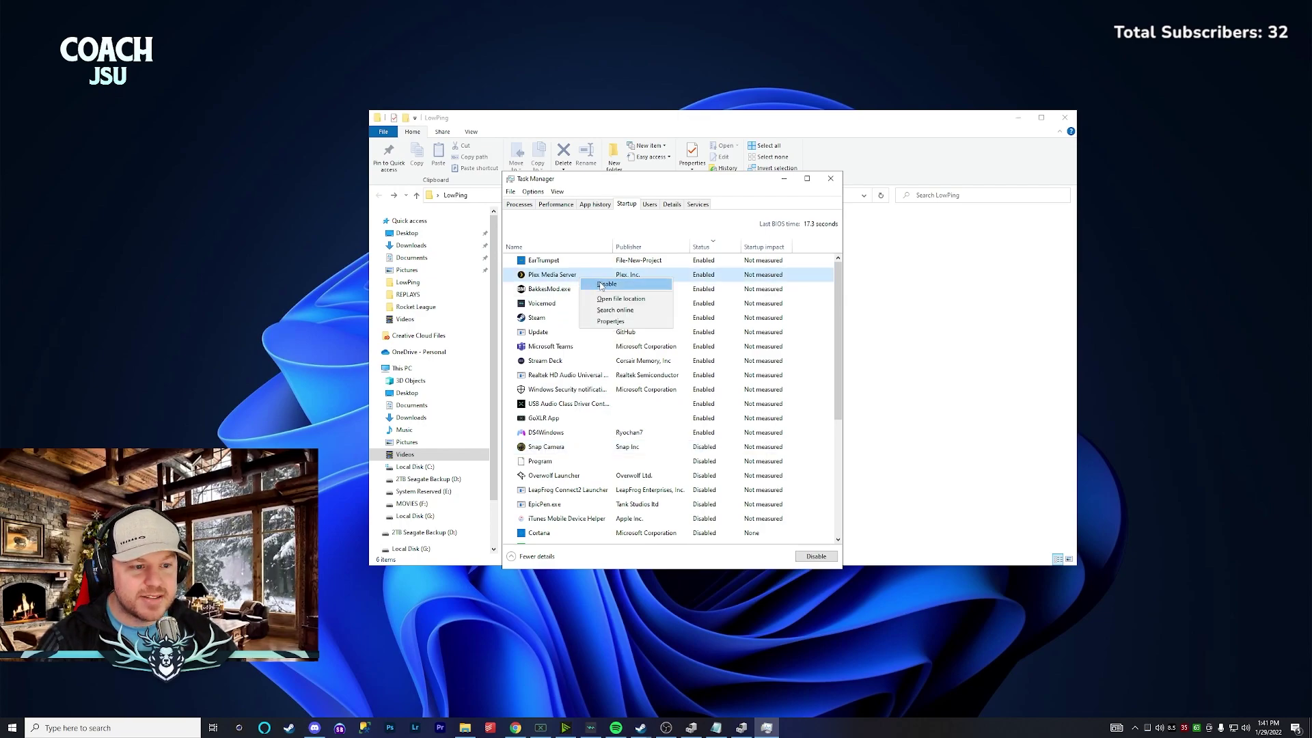
pyautogui.press('Escape')
pyautogui.click(574, 275)
pyautogui.rightClick(574, 275)
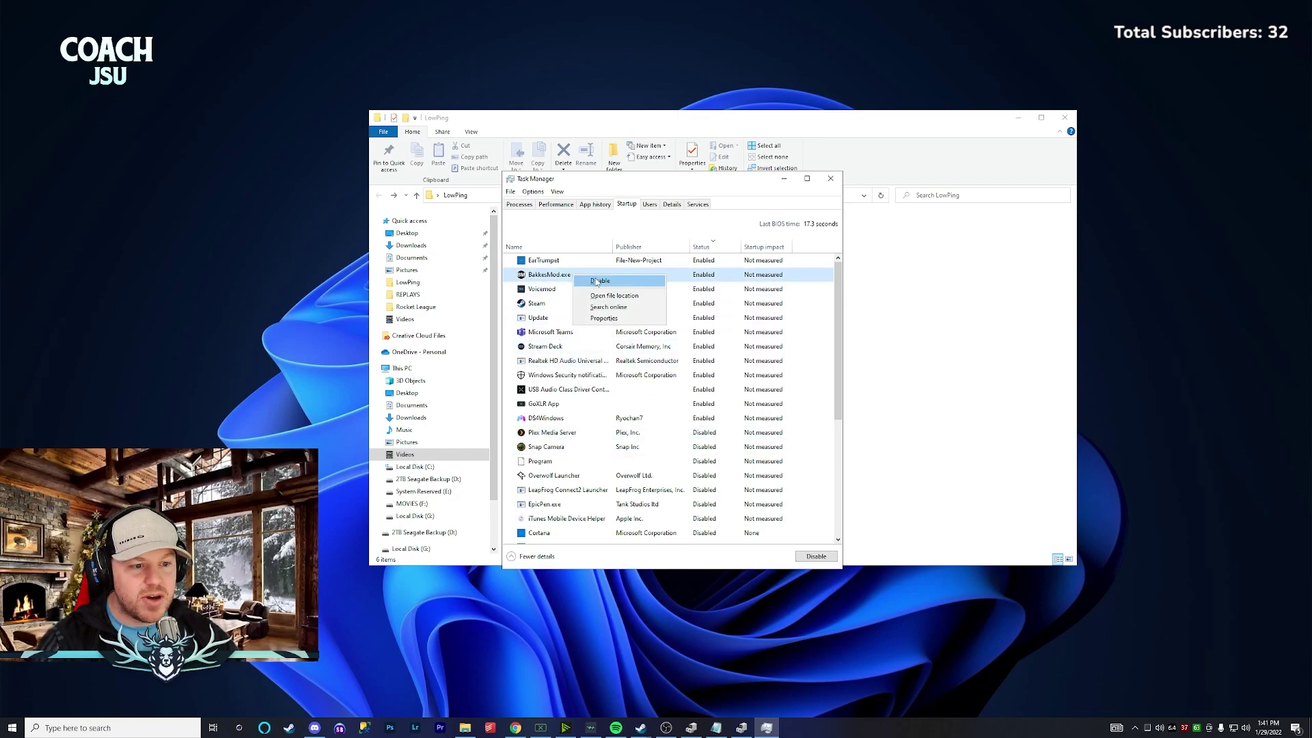
pyautogui.click(601, 281)
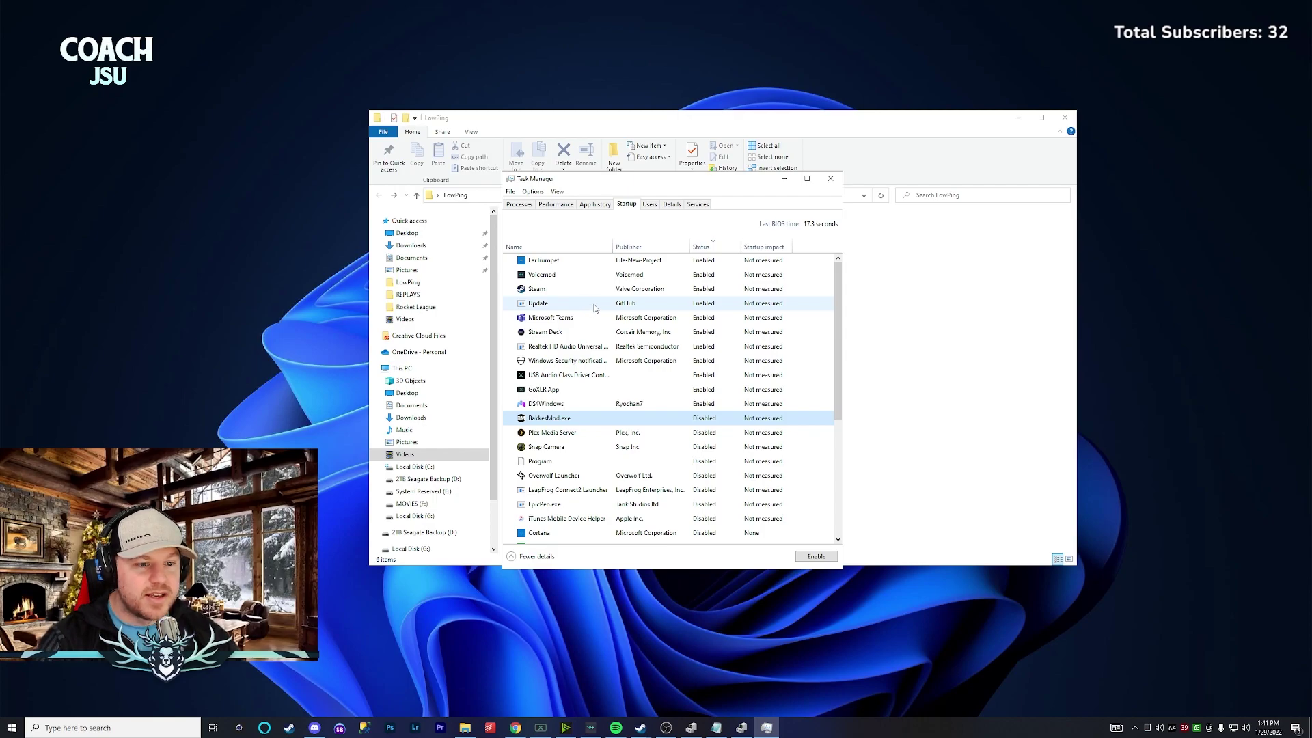
pyautogui.rightClick(593, 308)
pyautogui.click(605, 314)
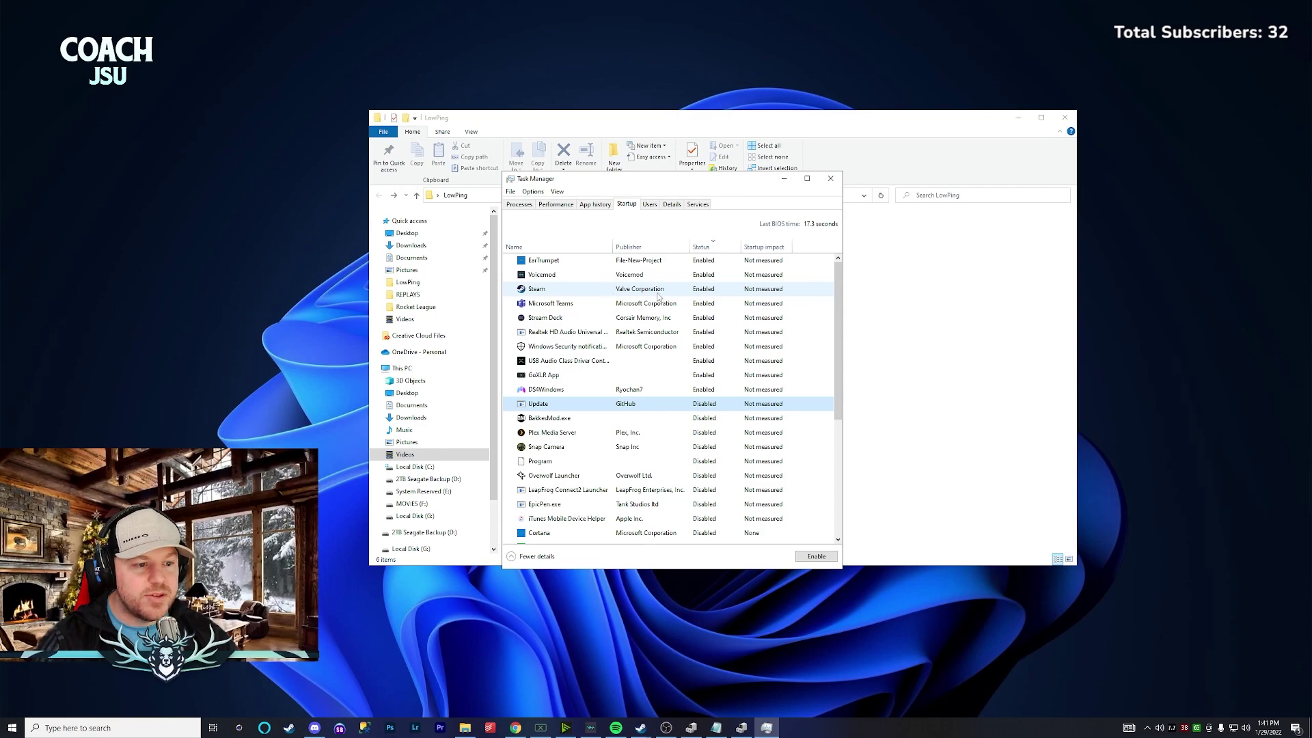
# Review the remaining startup entries and disable DS4Windows at startup.
pyautogui.click(585, 318)
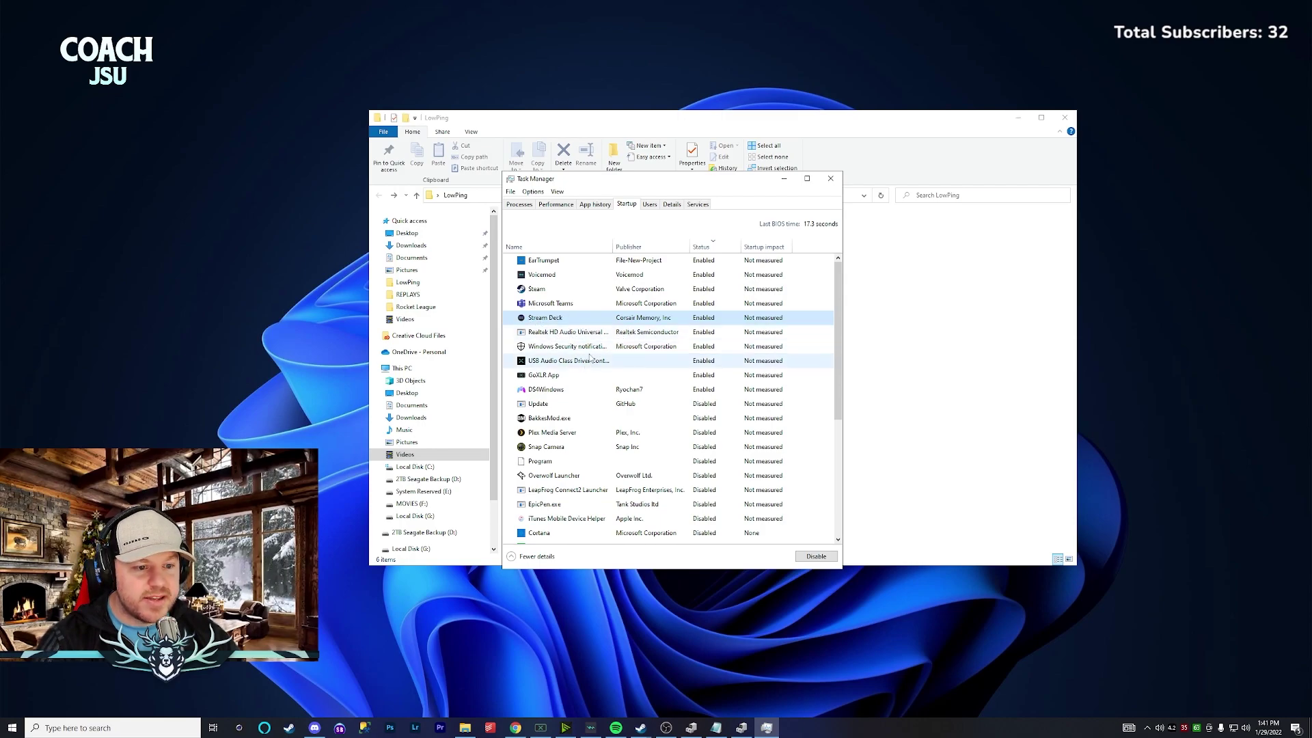
pyautogui.click(581, 334)
pyautogui.click(583, 348)
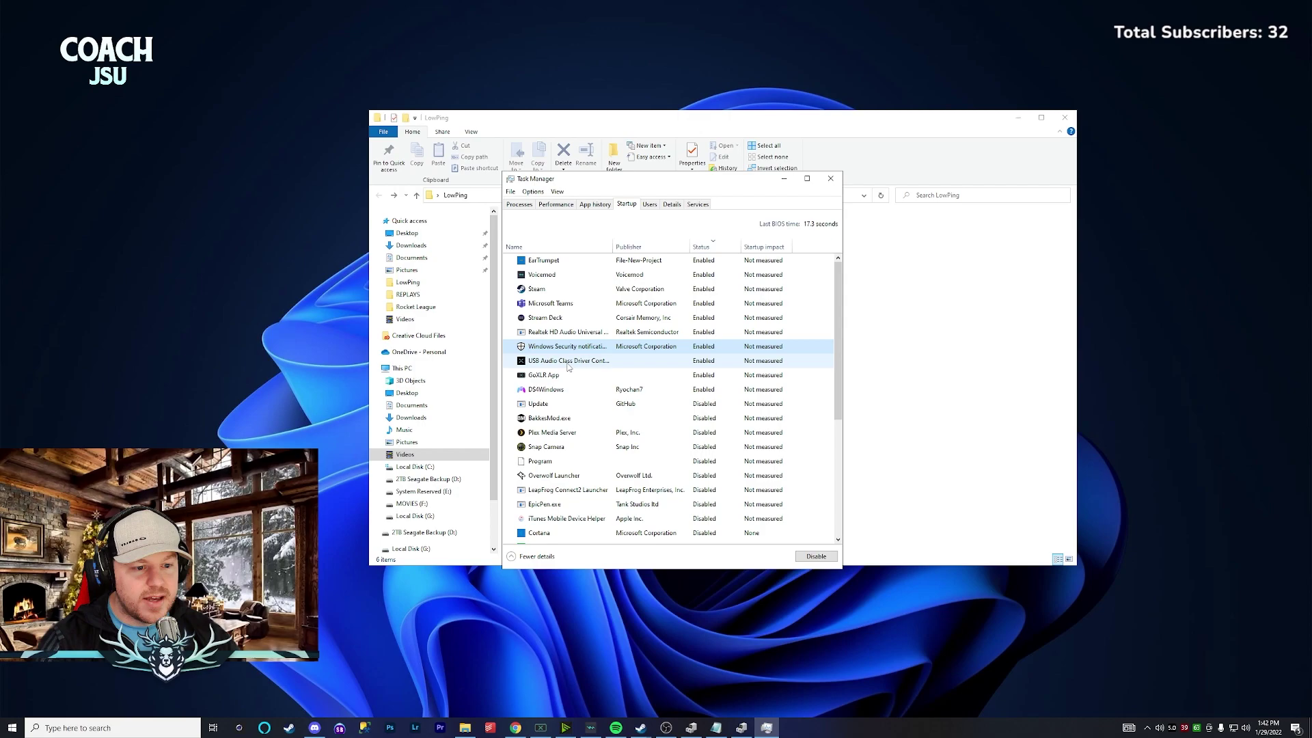
pyautogui.click(555, 390)
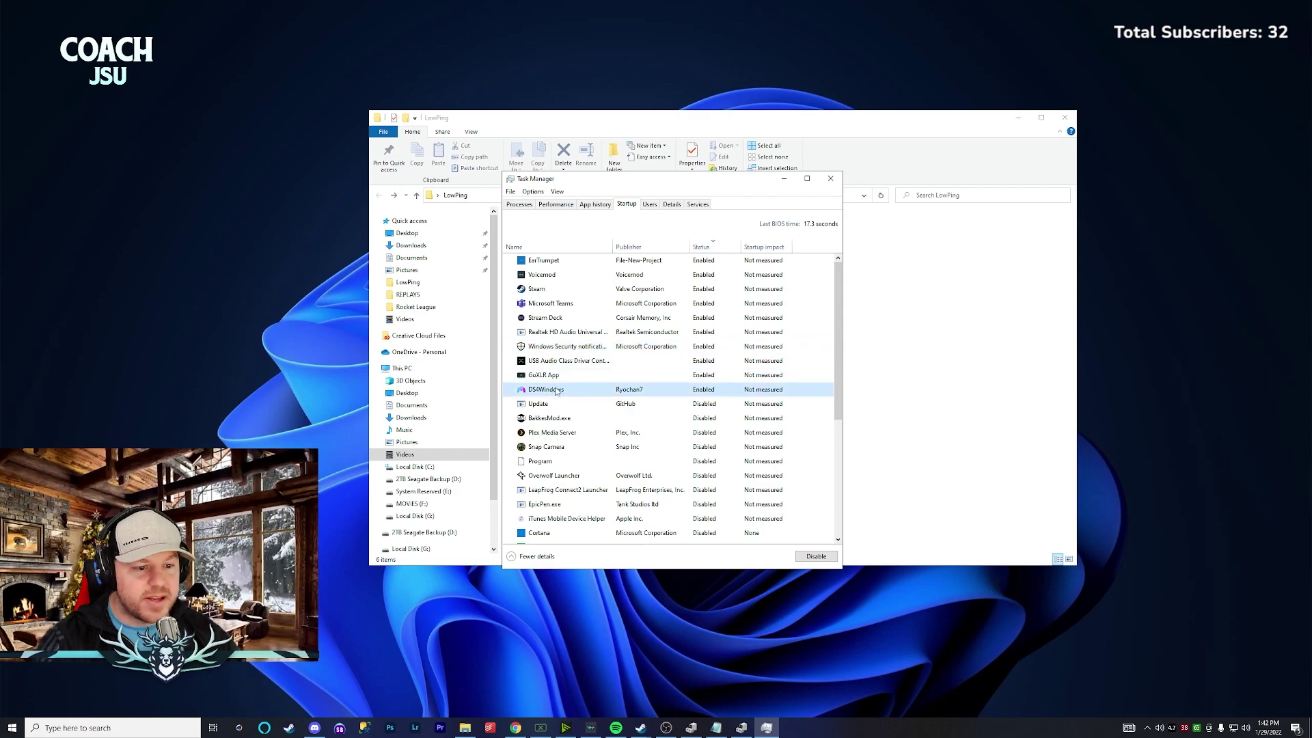
pyautogui.rightClick(556, 390)
pyautogui.click(584, 419)
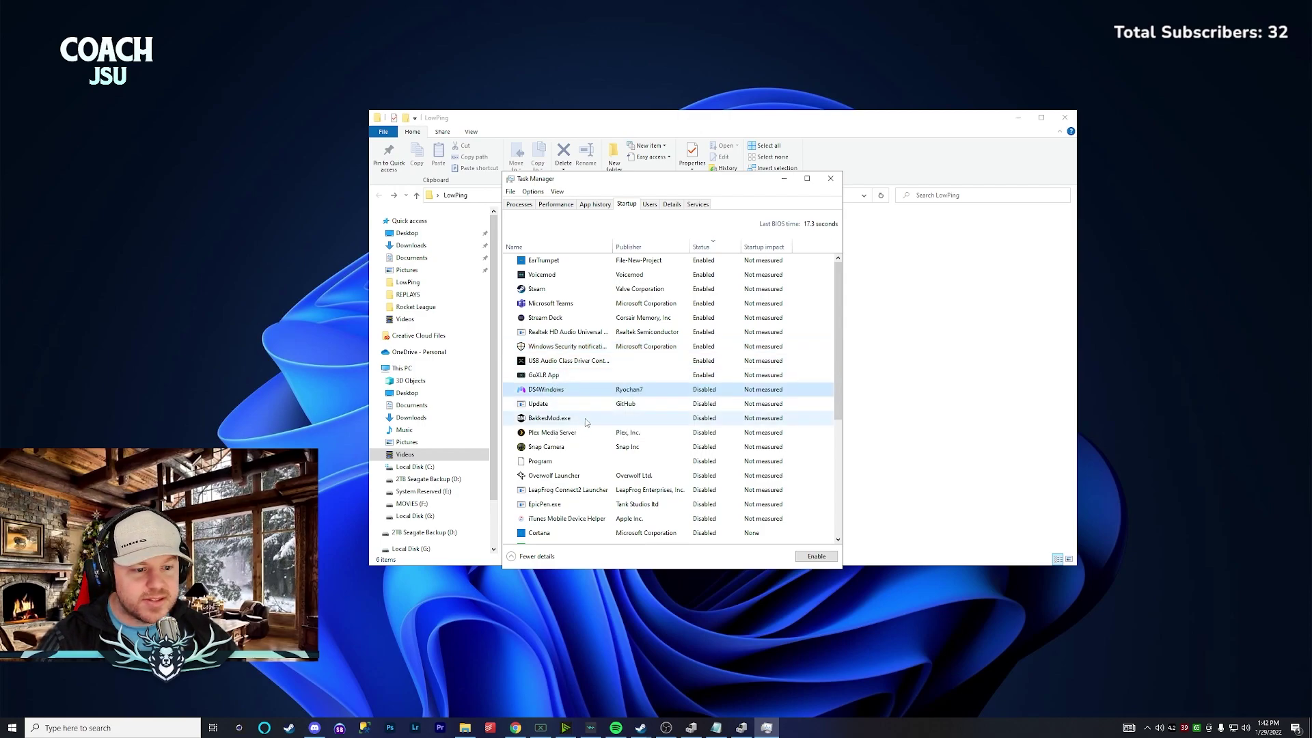
pyautogui.click(580, 404)
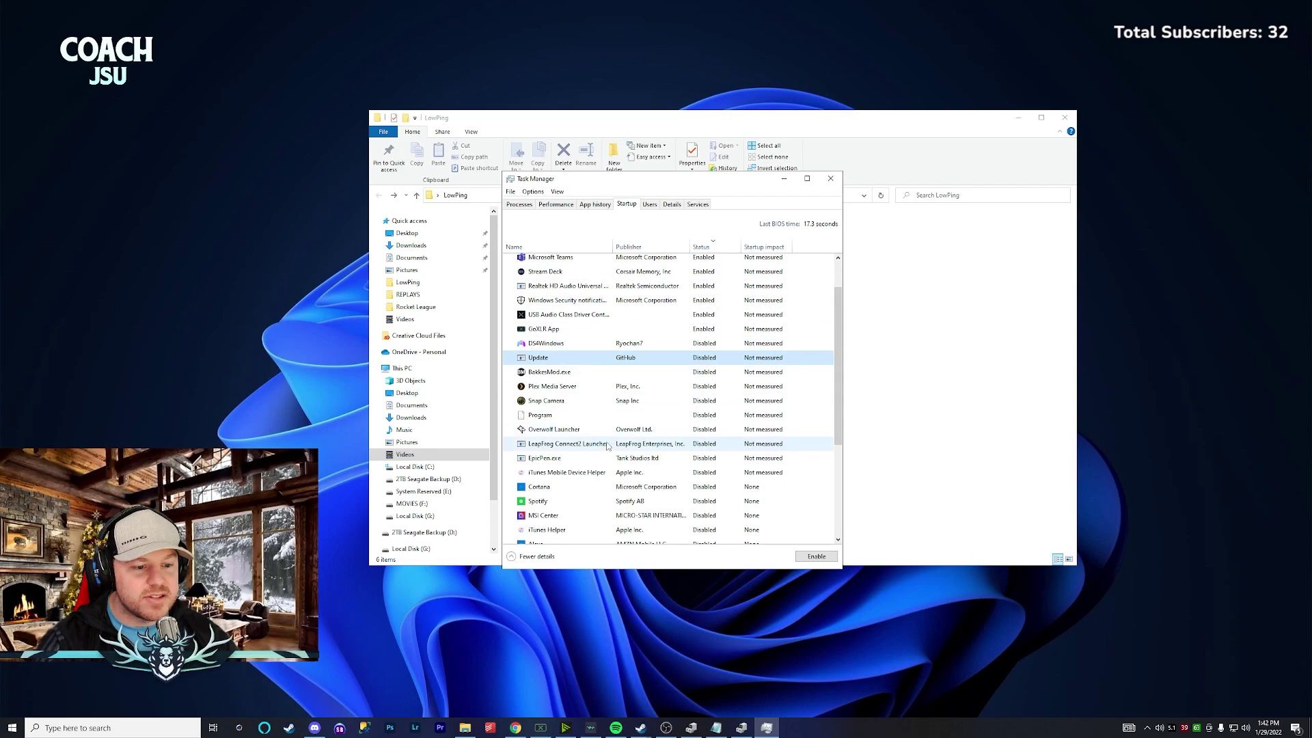
pyautogui.scroll(-5, 588, 397)
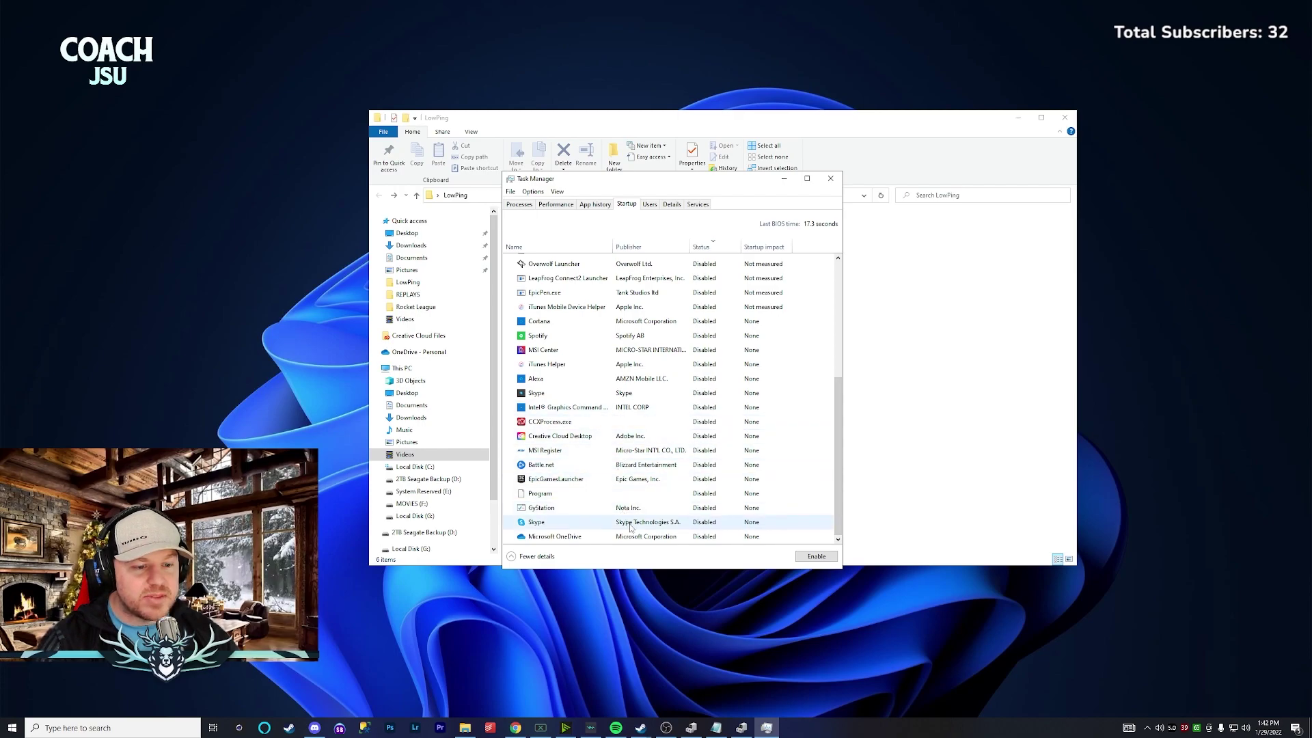
pyautogui.scroll(3, 632, 474)
pyautogui.scroll(2, 632, 478)
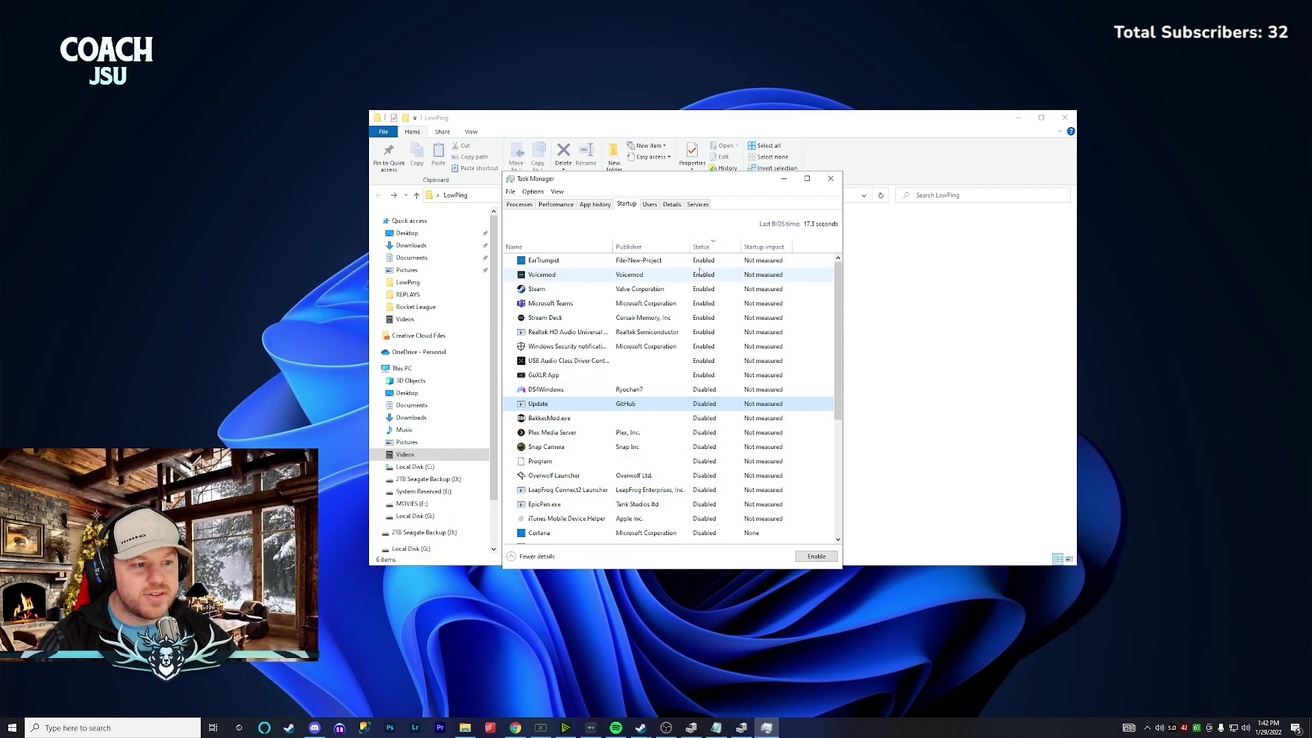
# Close Task Manager and open System Configuration's Services list via search.
pyautogui.click(830, 179)
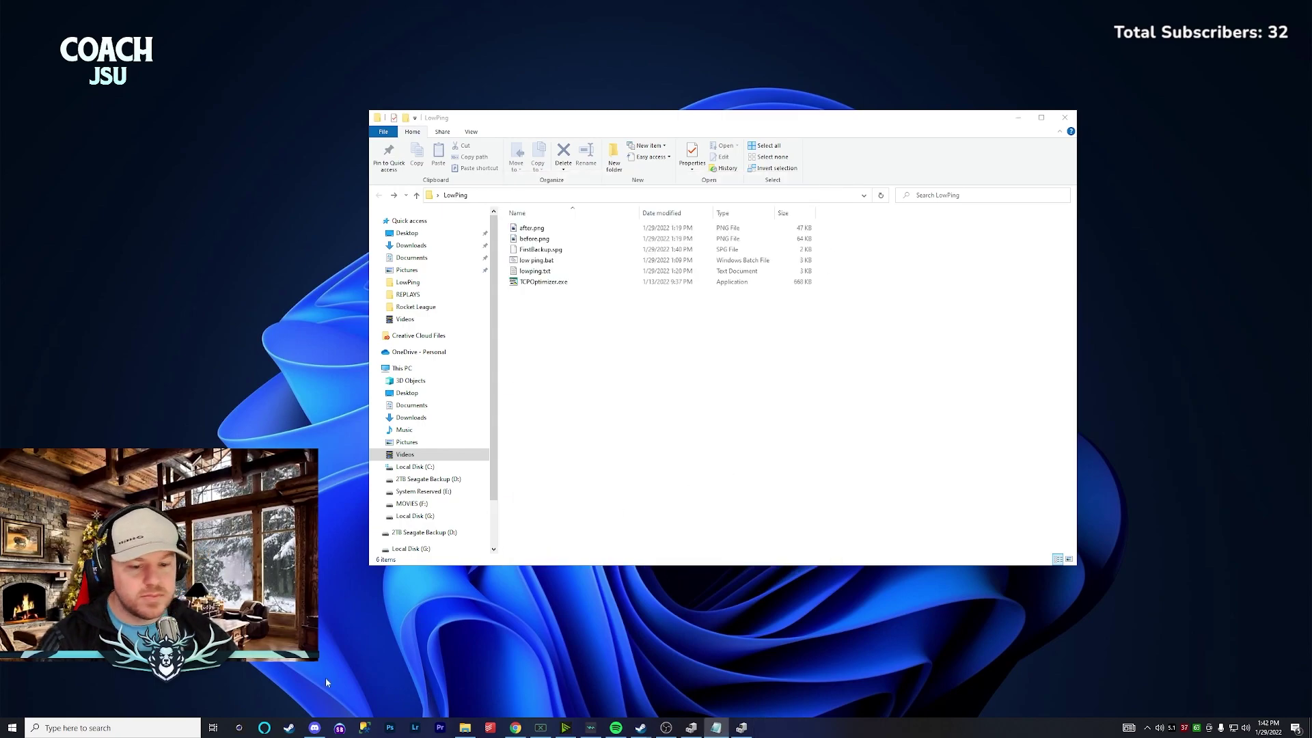
pyautogui.click(117, 729)
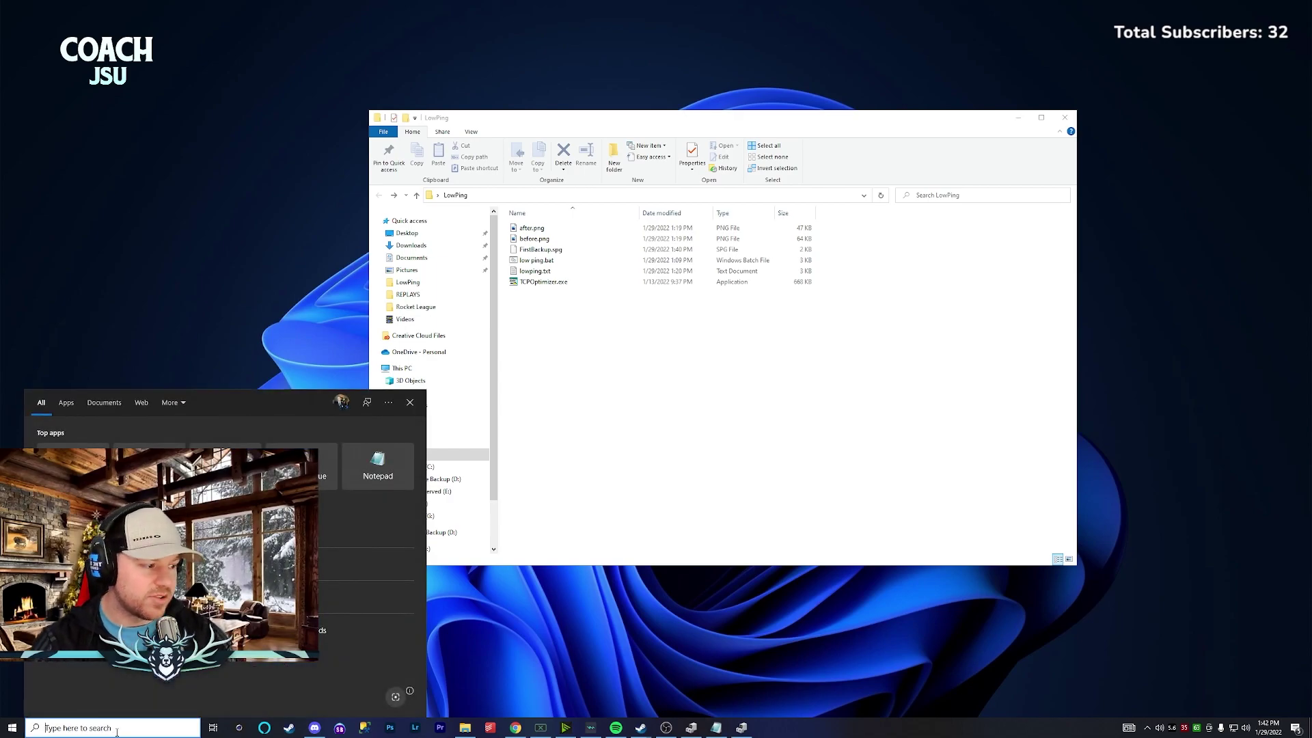
pyautogui.write('system Configuration')
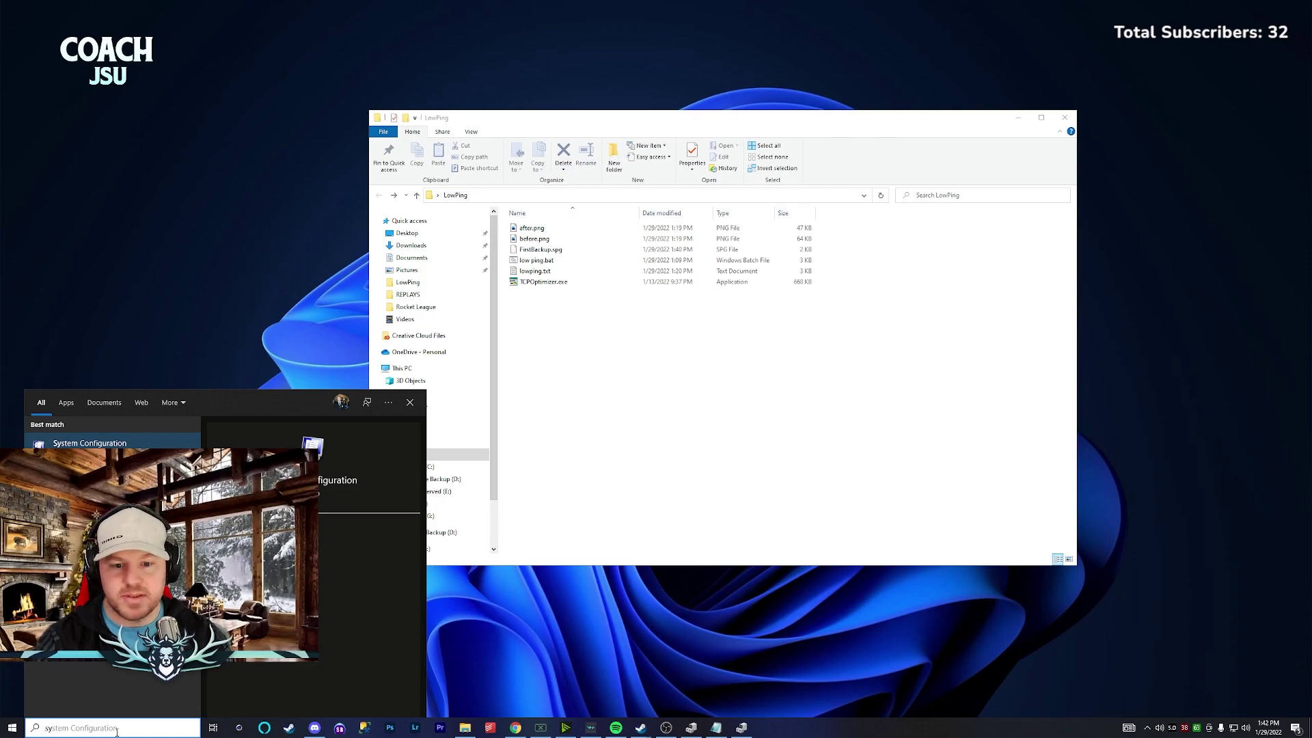
pyautogui.press('Return')
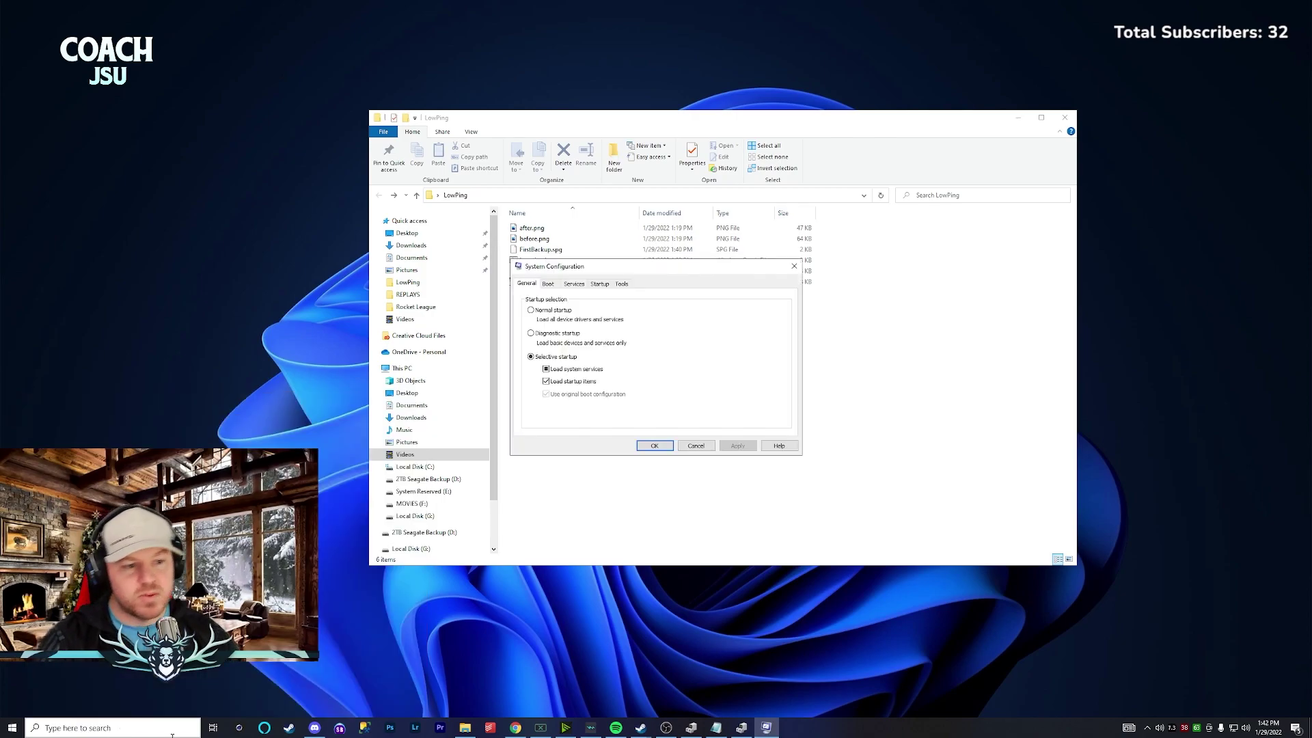
pyautogui.click(584, 285)
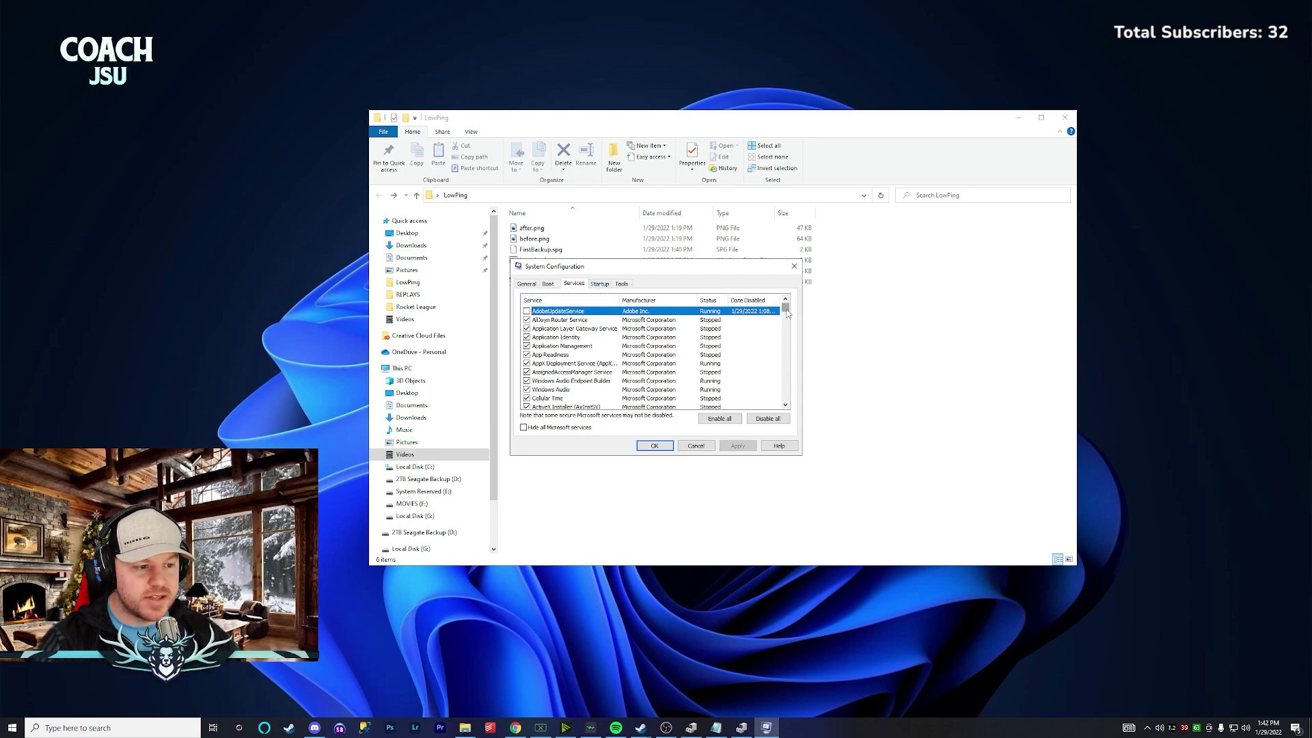
pyautogui.moveTo(785, 309)
pyautogui.mouseDown()
pyautogui.moveTo(782, 390)
pyautogui.moveTo(785, 305)
pyautogui.mouseUp()
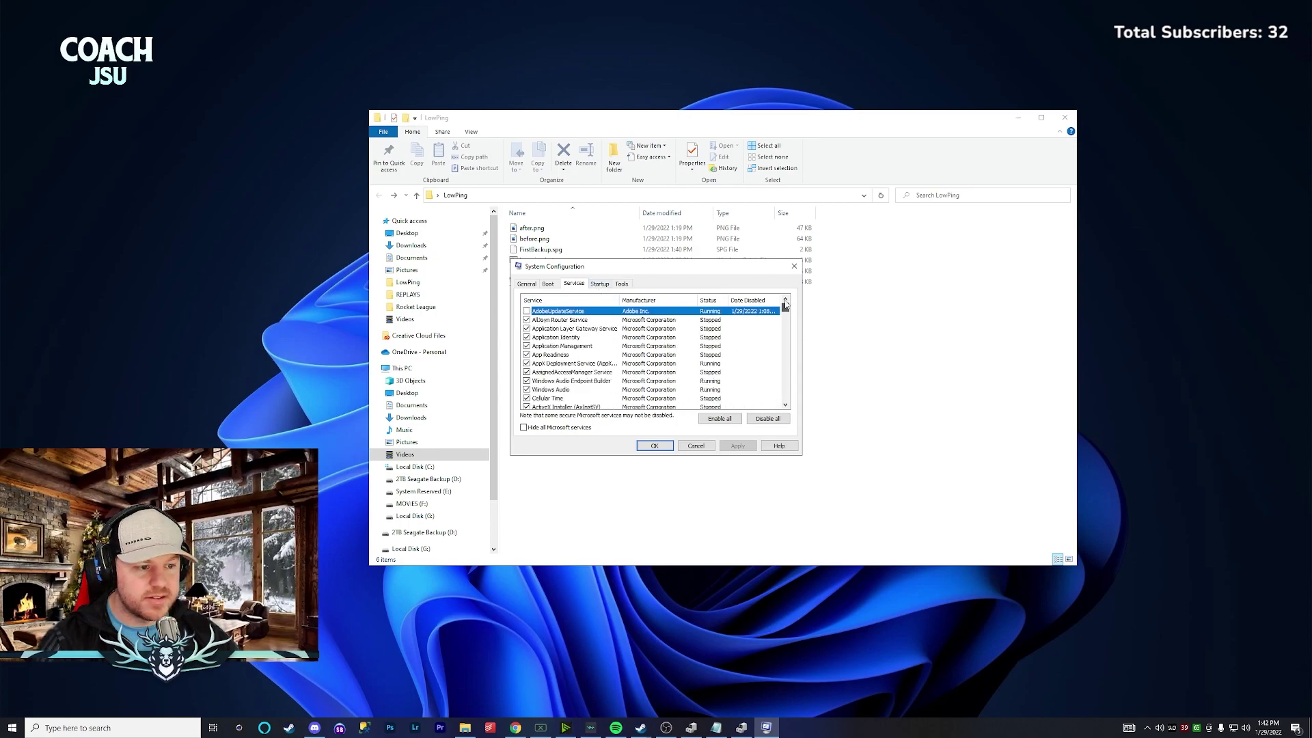
# Hide all Microsoft services, untick Malwarebytes Service, and apply the change.
pyautogui.click(538, 429)
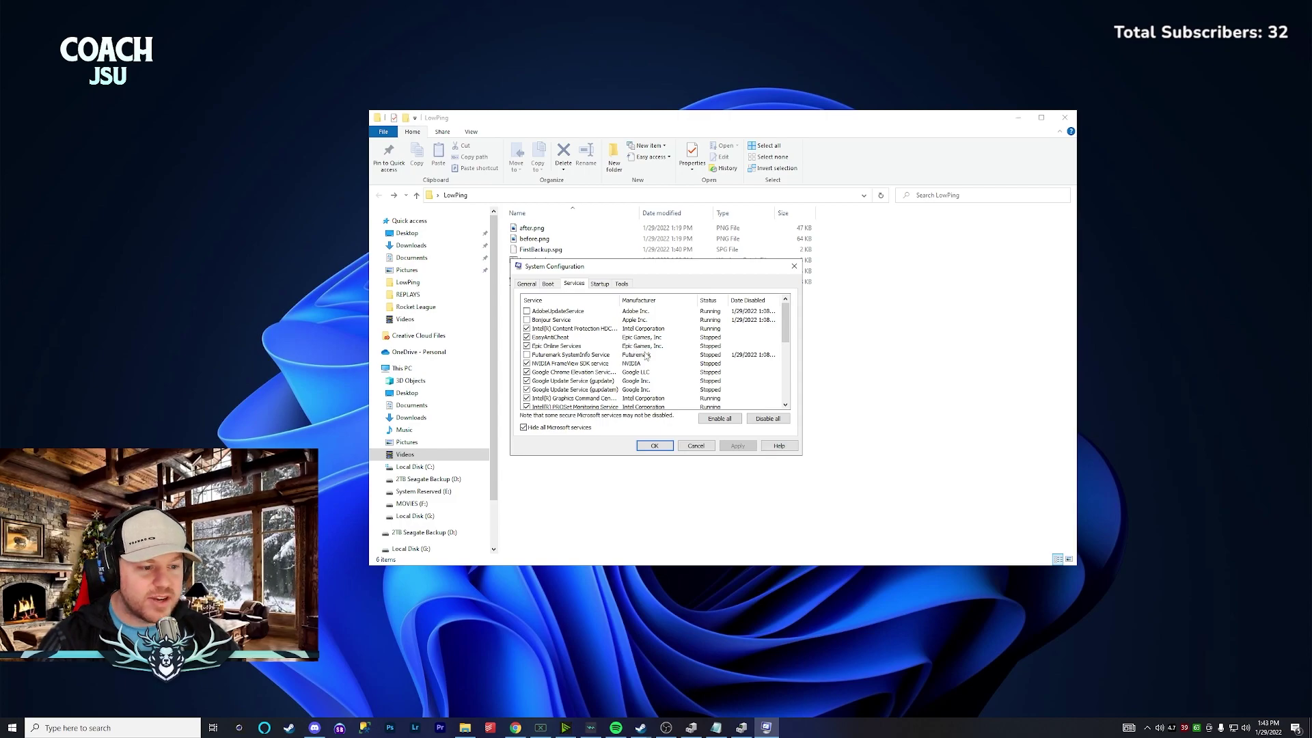
pyautogui.scroll(-1, 640, 382)
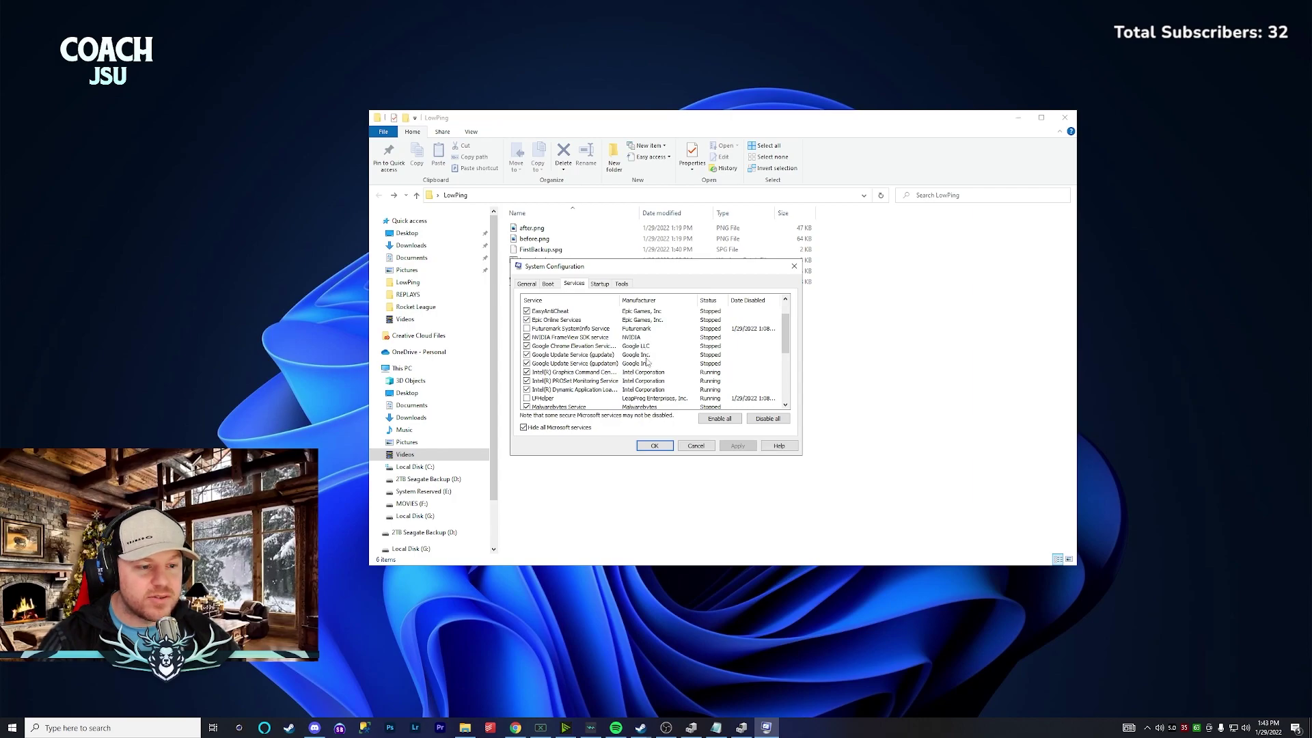
pyautogui.scroll(-1, 647, 362)
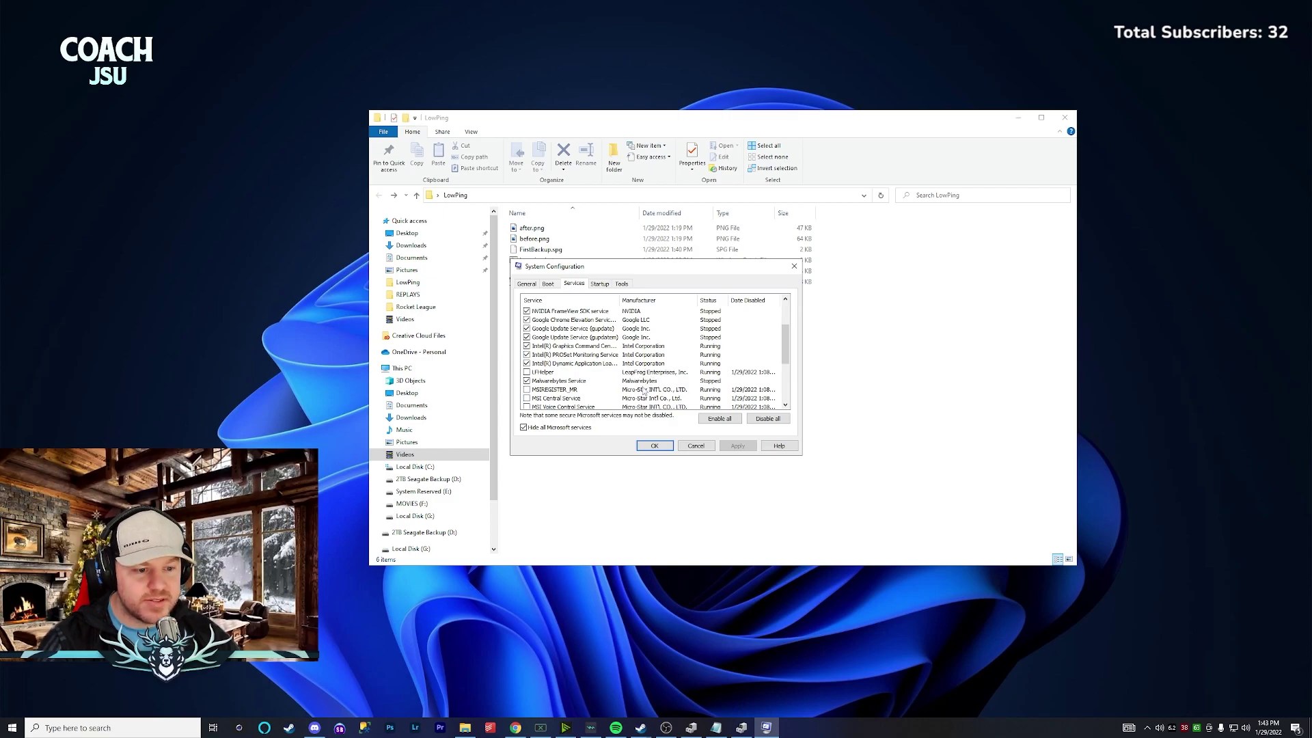
pyautogui.scroll(-1, 608, 388)
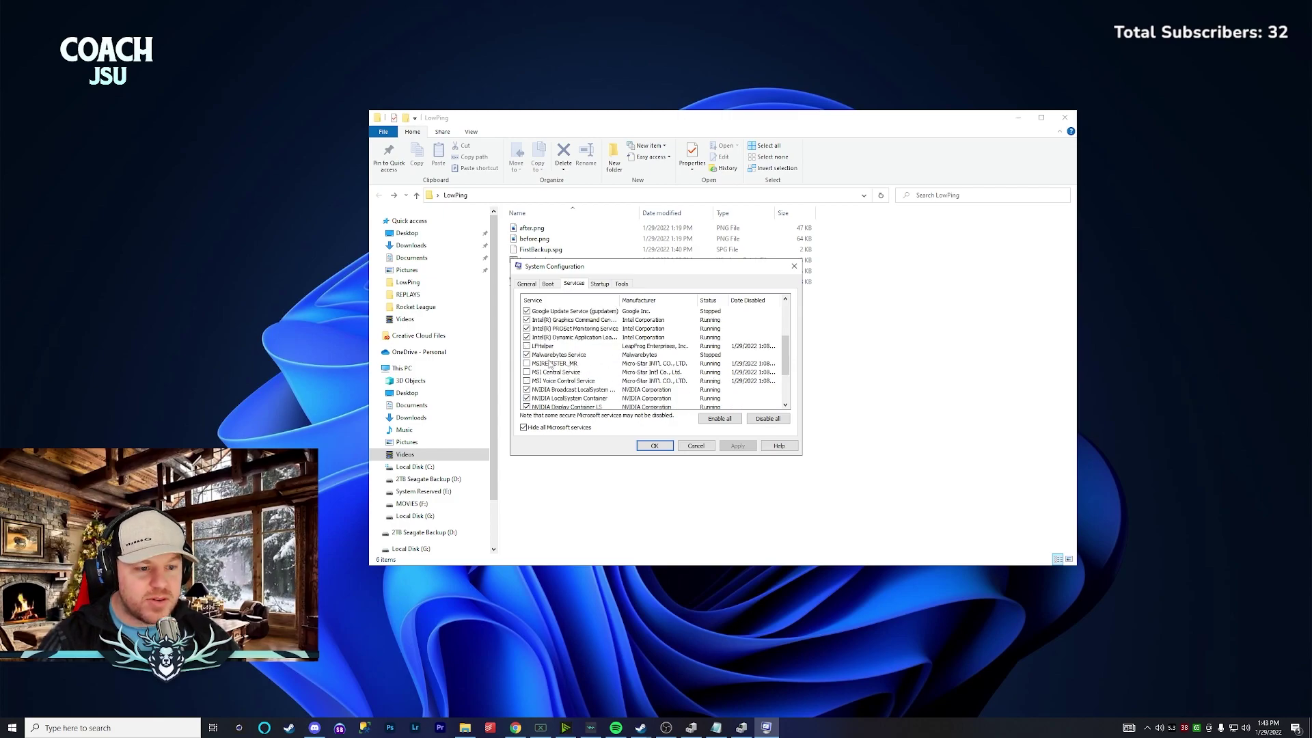
pyautogui.click(528, 355)
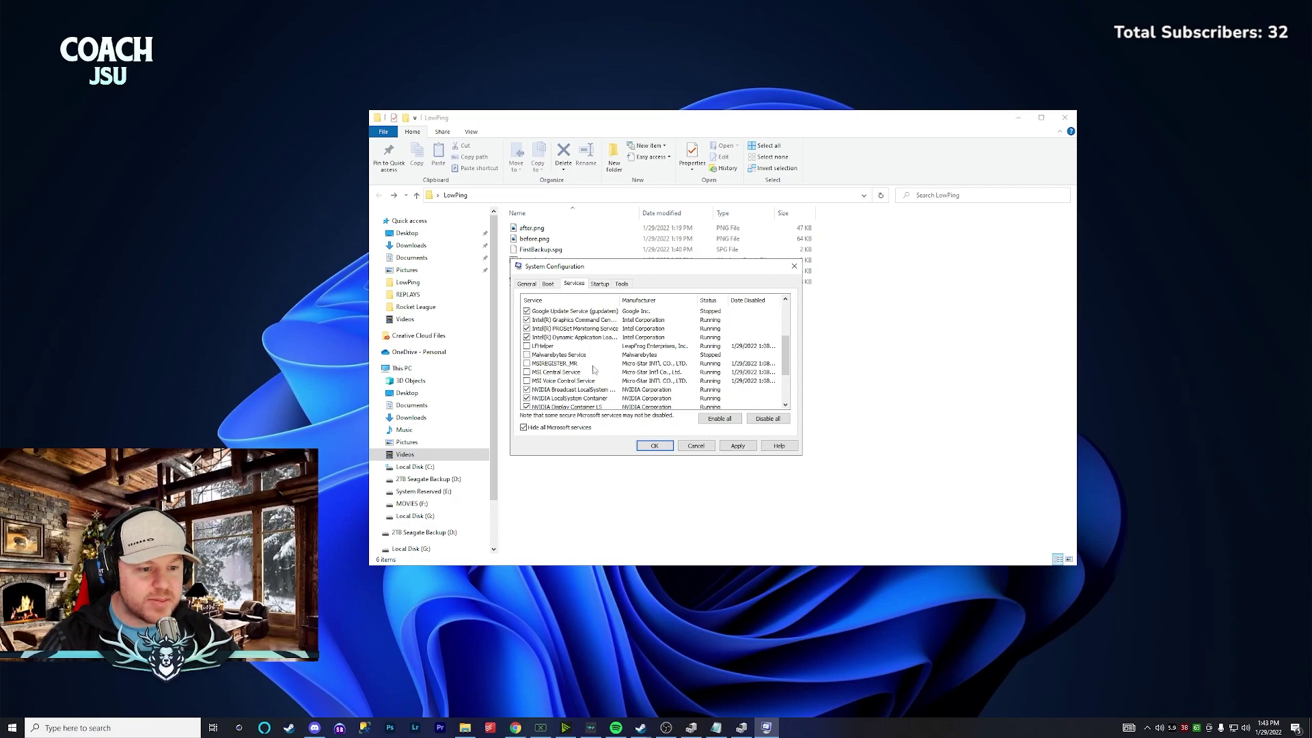
pyautogui.scroll(-1, 653, 390)
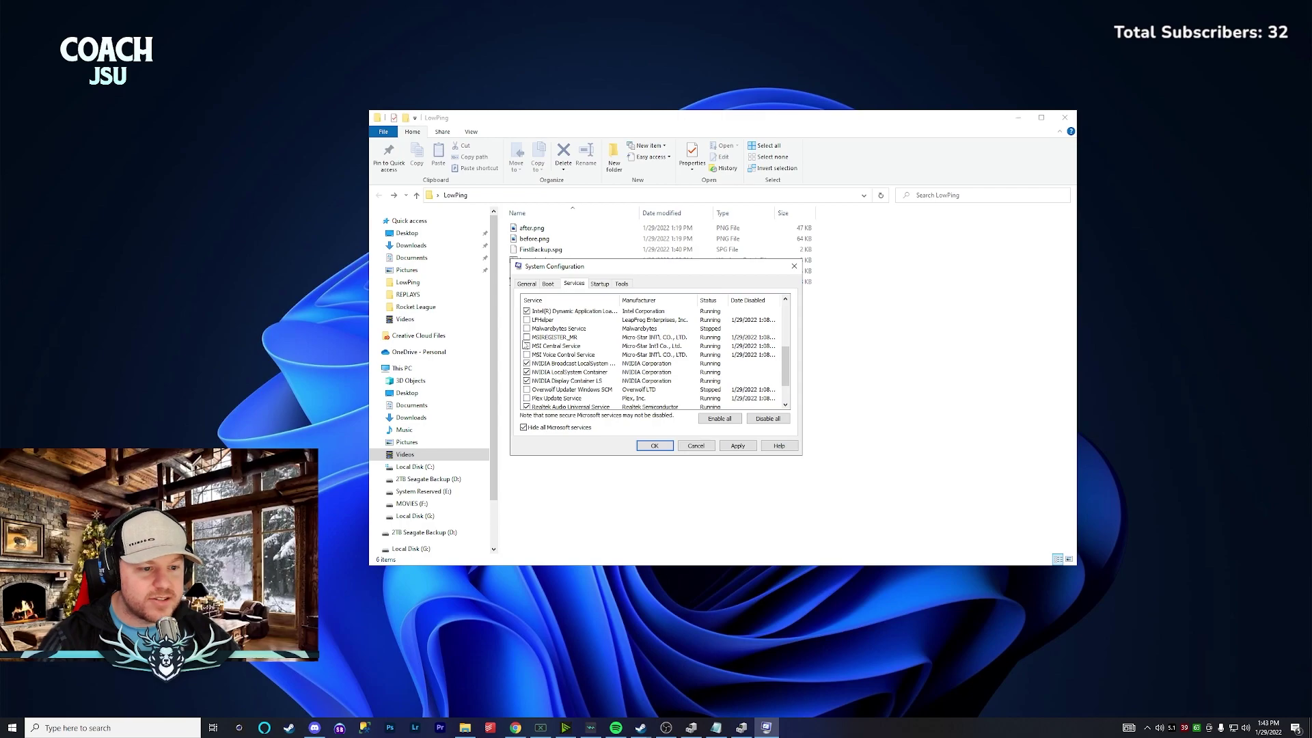
pyautogui.scroll(-1, 607, 375)
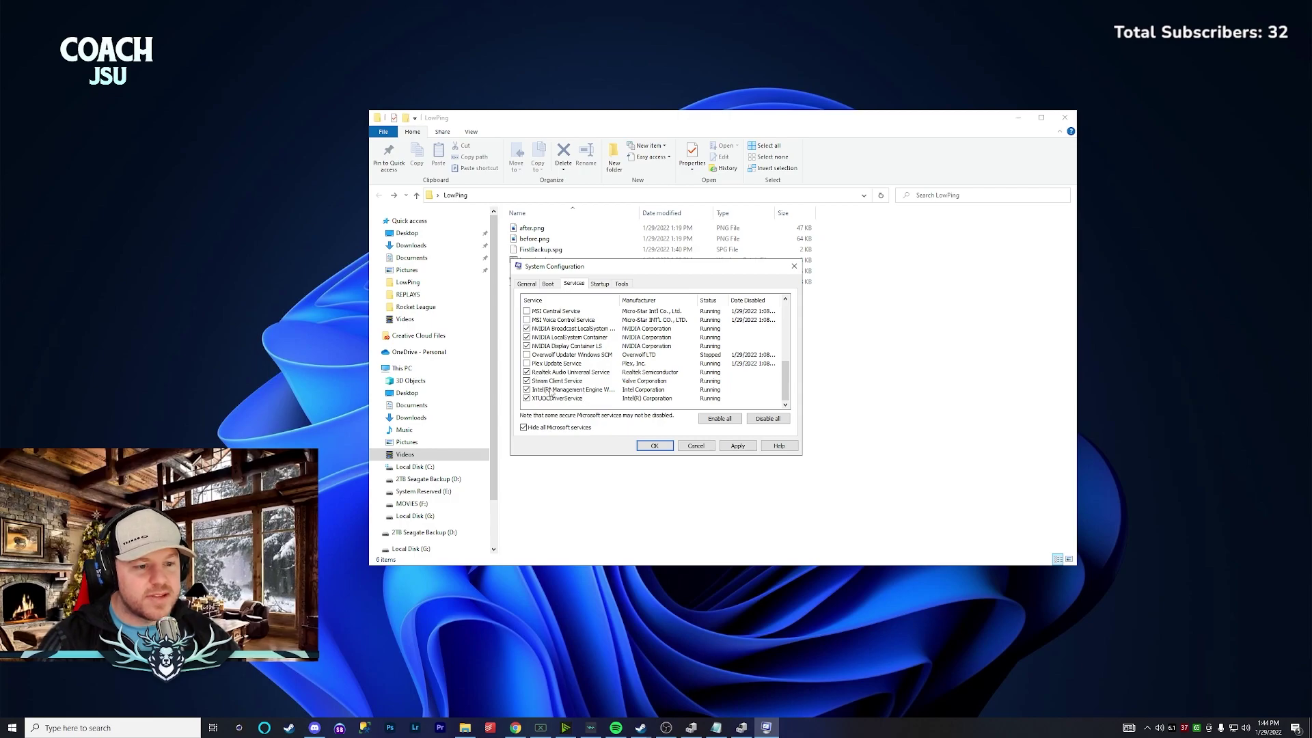
pyautogui.scroll(5, 579, 329)
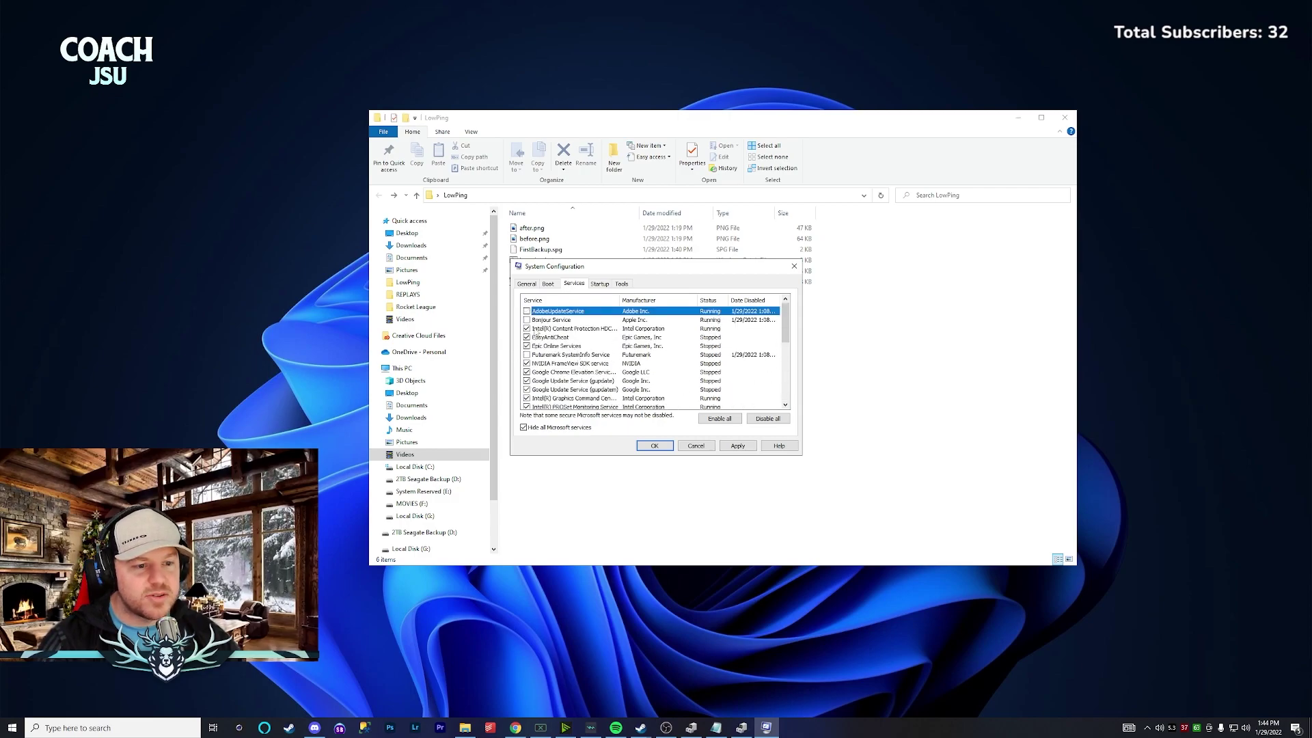
pyautogui.click(738, 445)
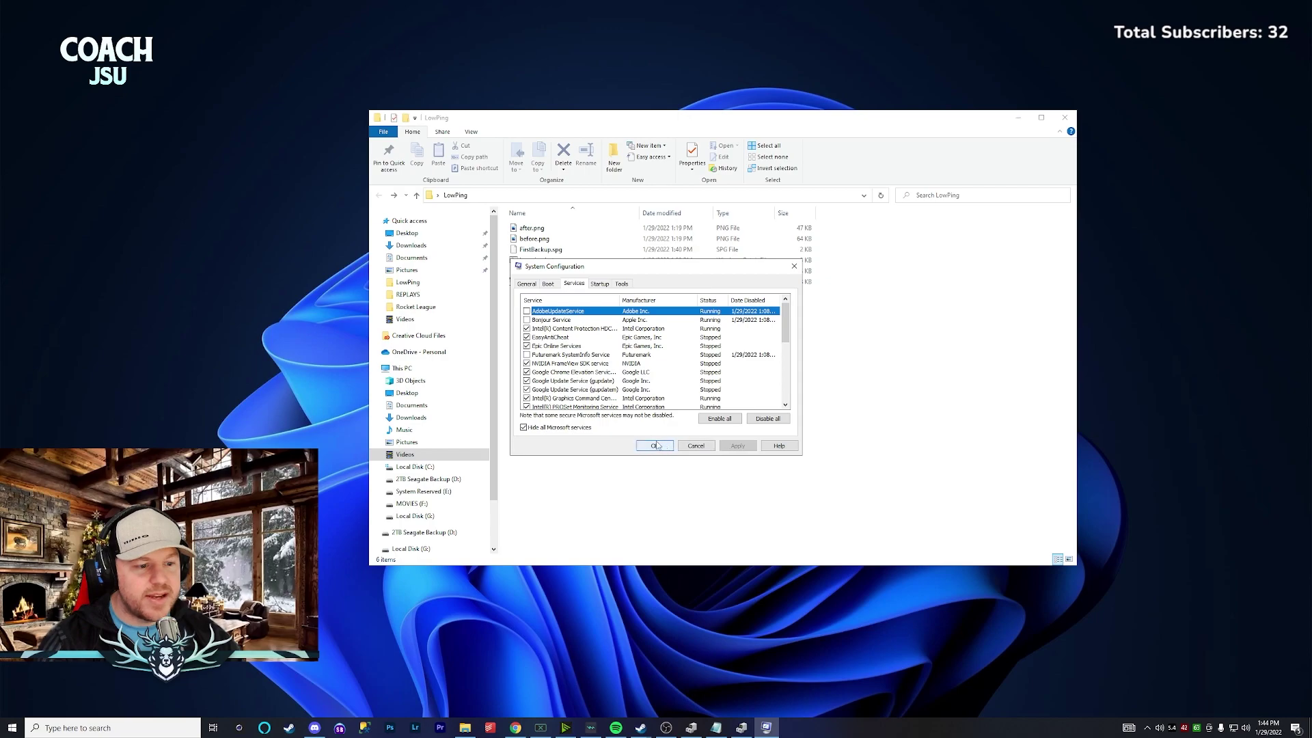
# Confirm with OK and exit System Configuration without restarting, returning to the LowPing folder.
pyautogui.click(657, 446)
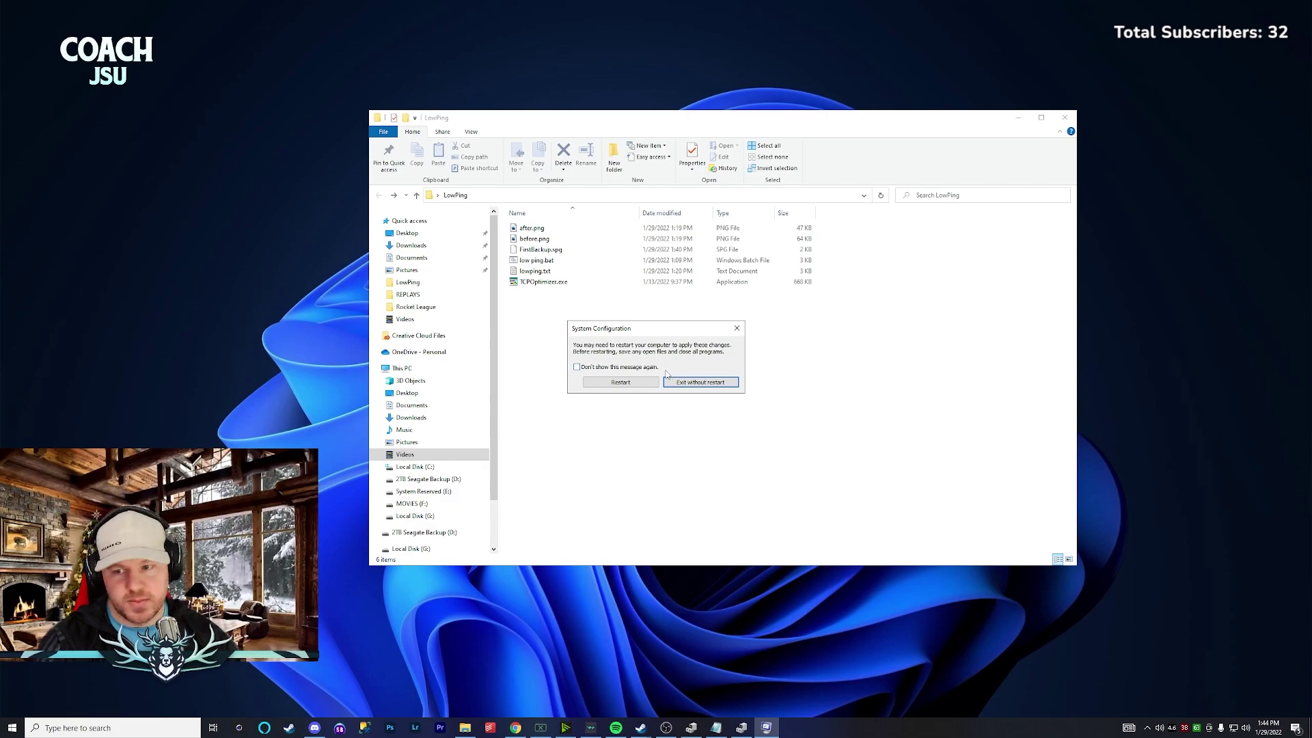
pyautogui.click(723, 377)
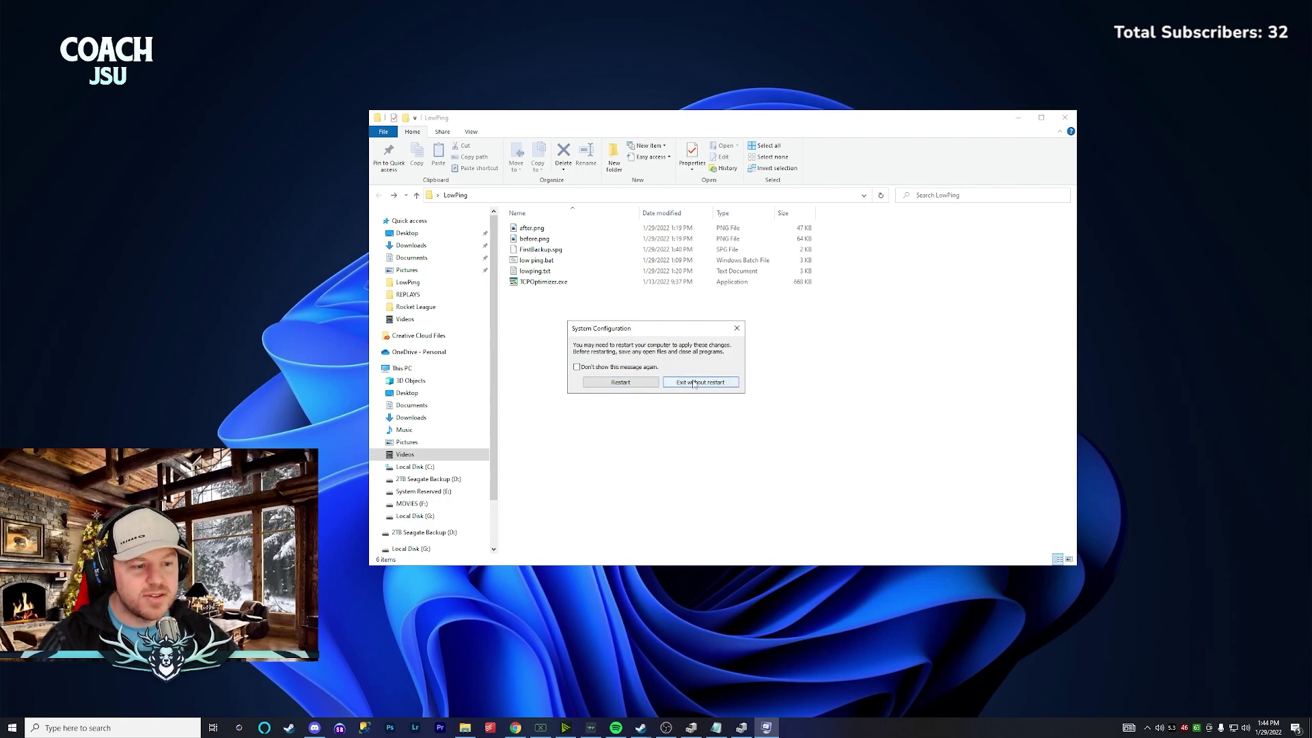
pyautogui.click(695, 383)
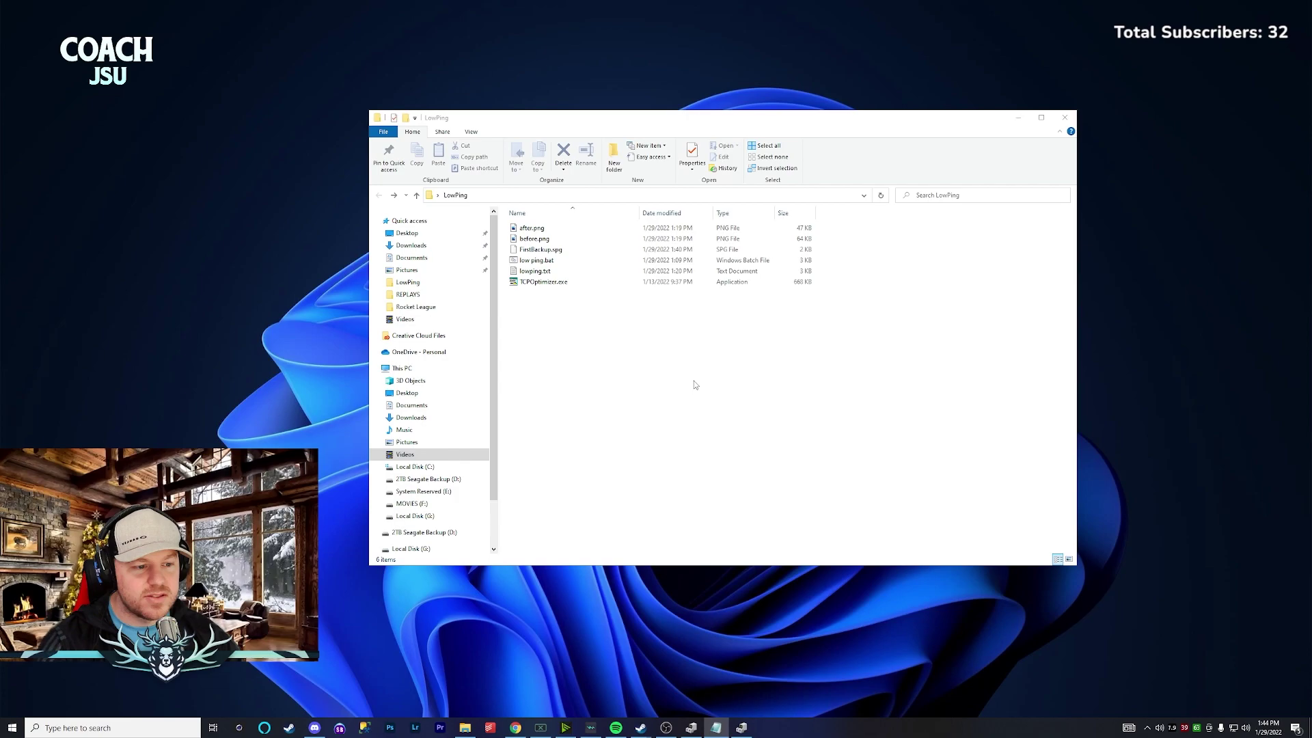
pyautogui.click(649, 386)
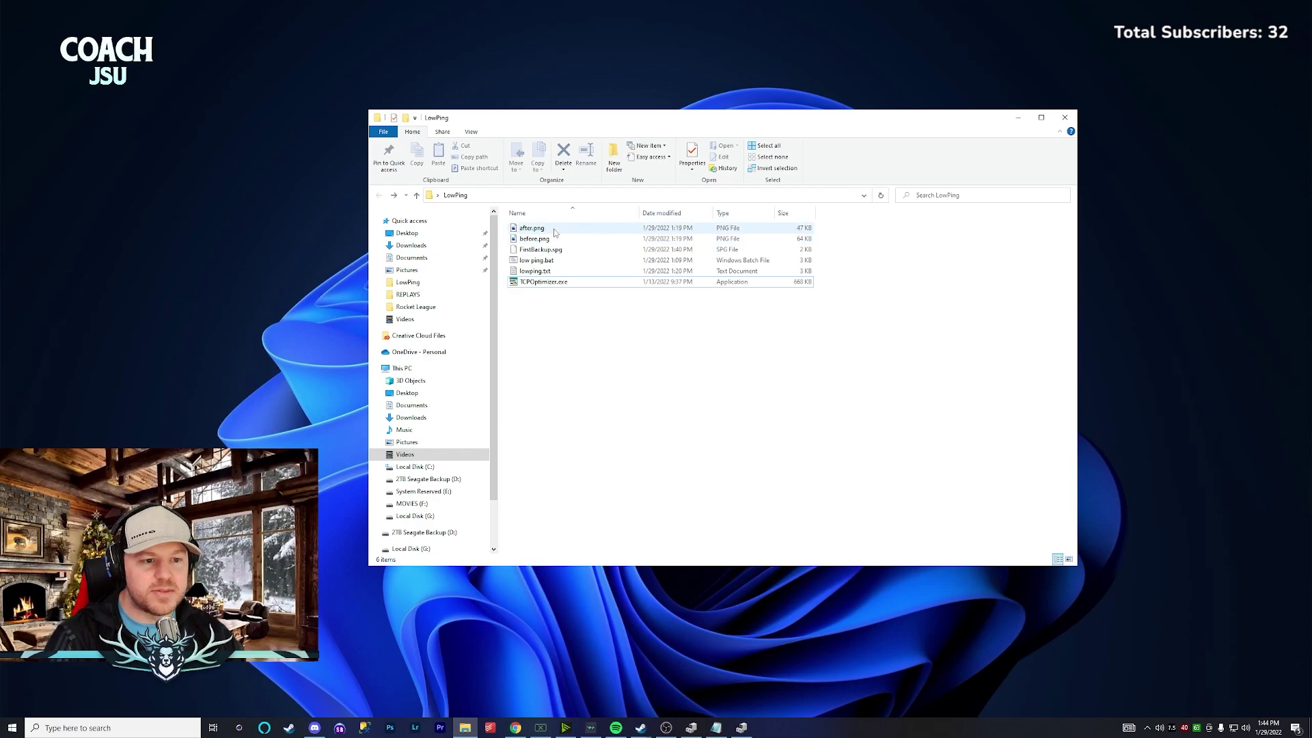
# Open before.png (64 ms ping) in Photos, then advance to after.png showing 8 ms.
pyautogui.doubleClick(534, 239)
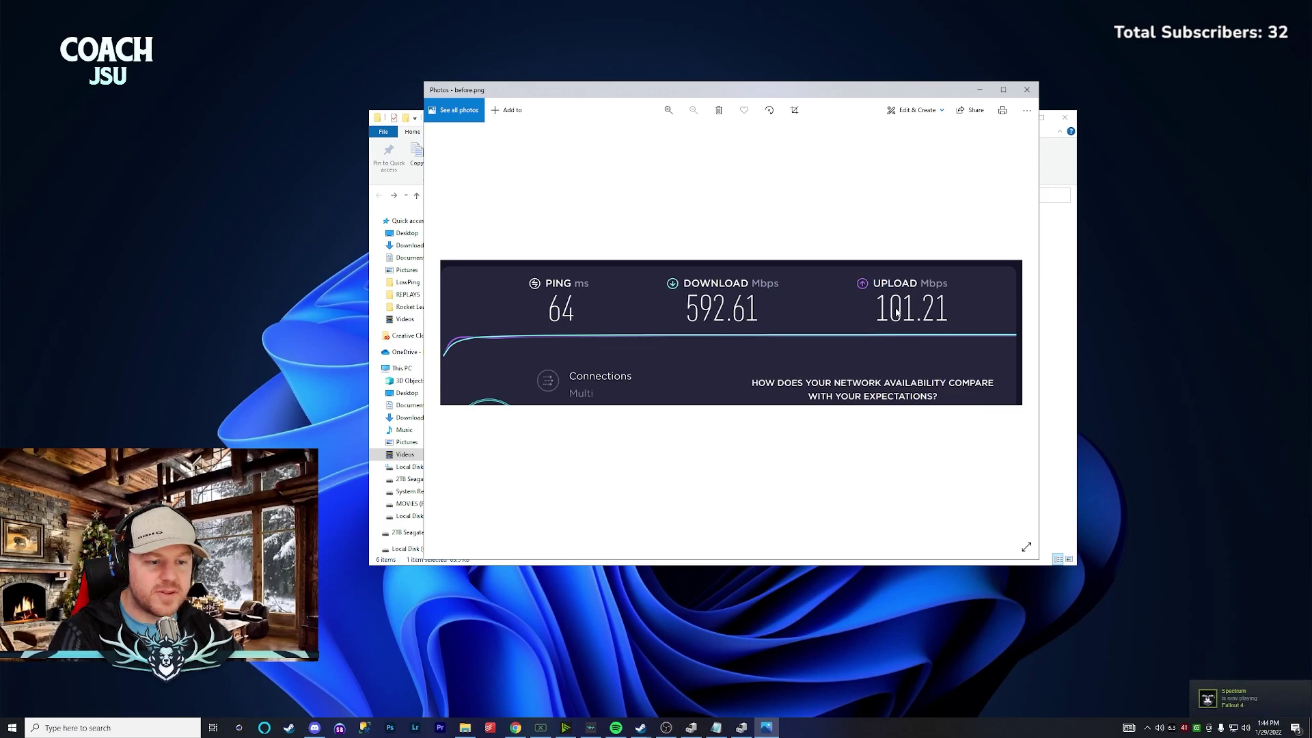
pyautogui.press('Right')
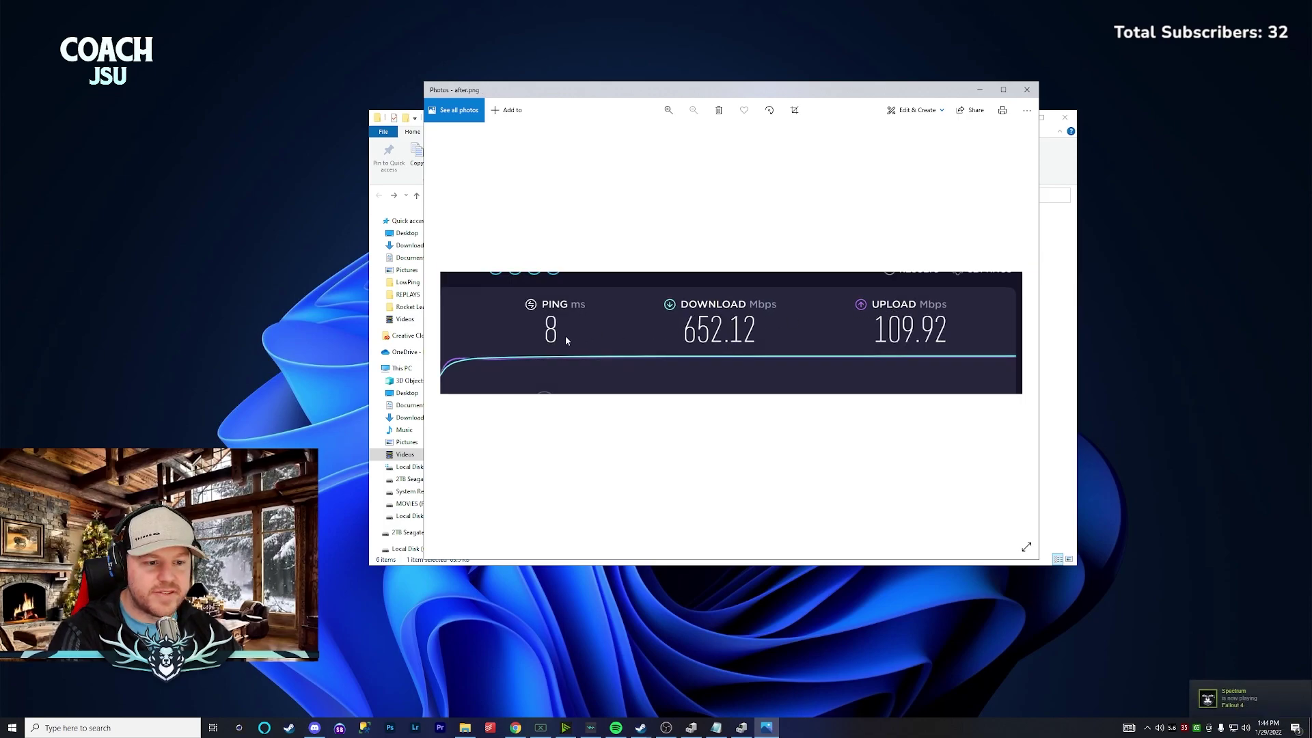